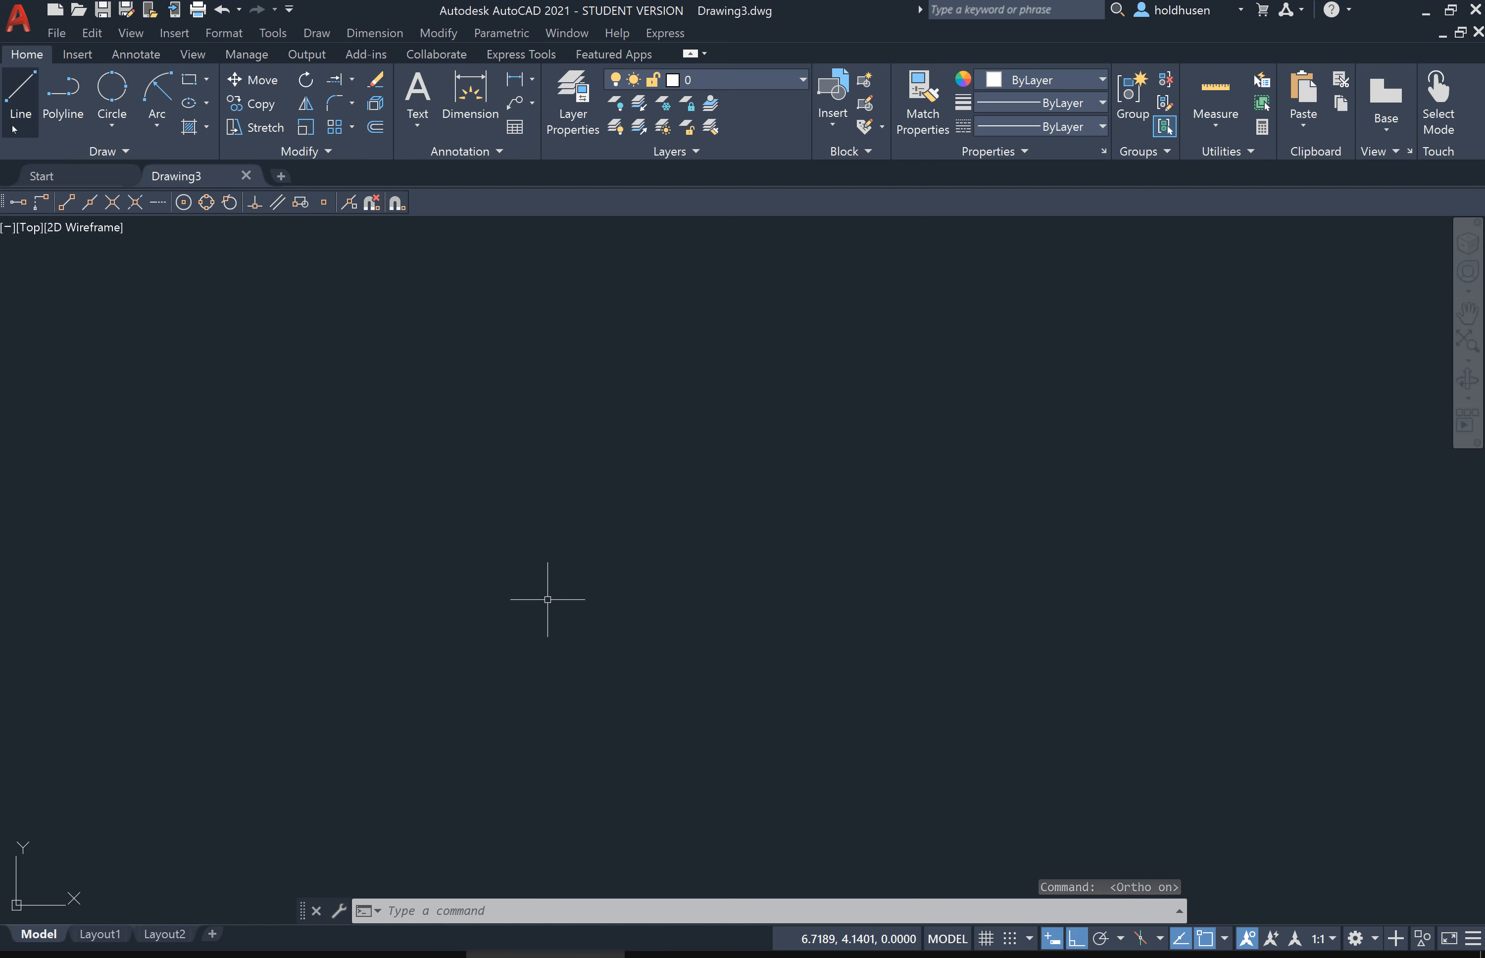
Step: Draw a roughly square outline from four orthogonal lines whose free ends overshoot at the lower-left corner, and turn Ortho off
click(20, 100)
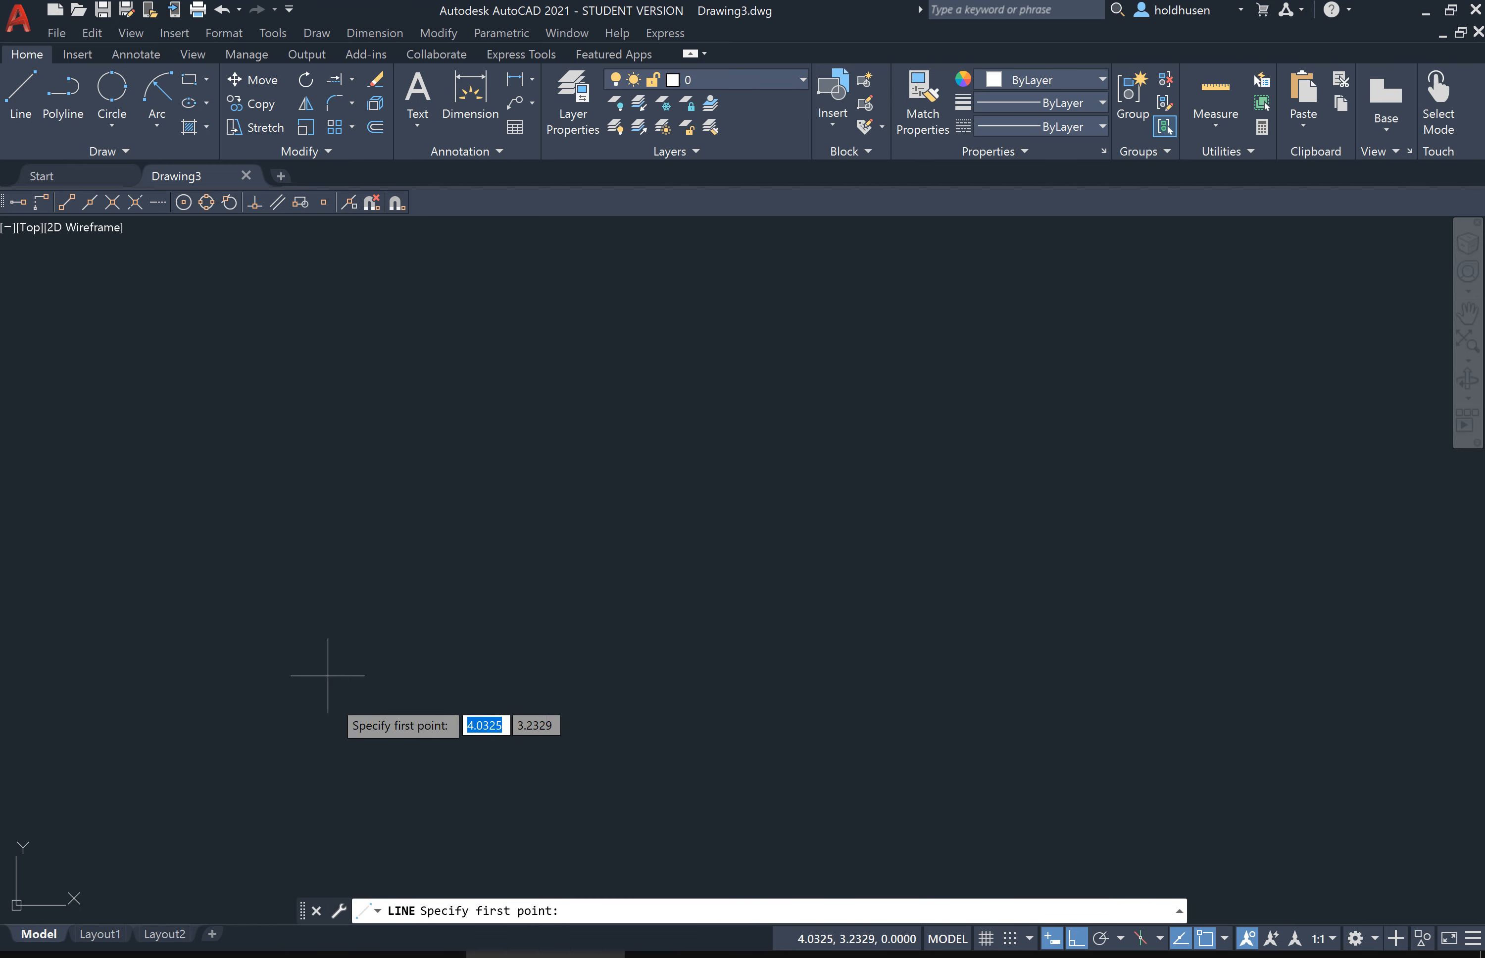
click(331, 716)
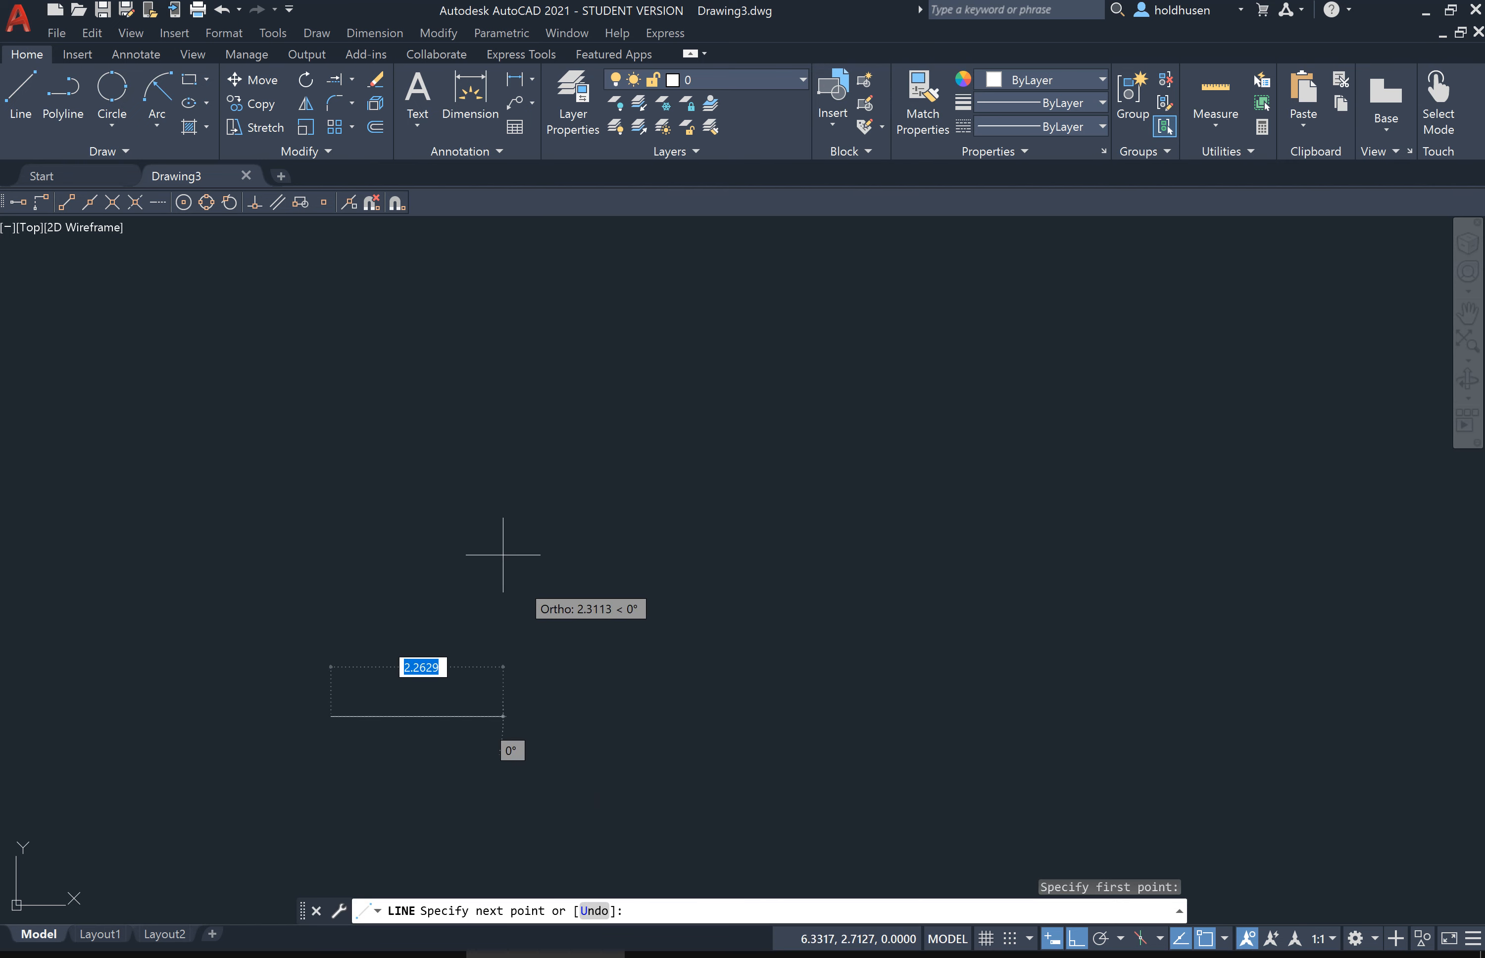
click(522, 671)
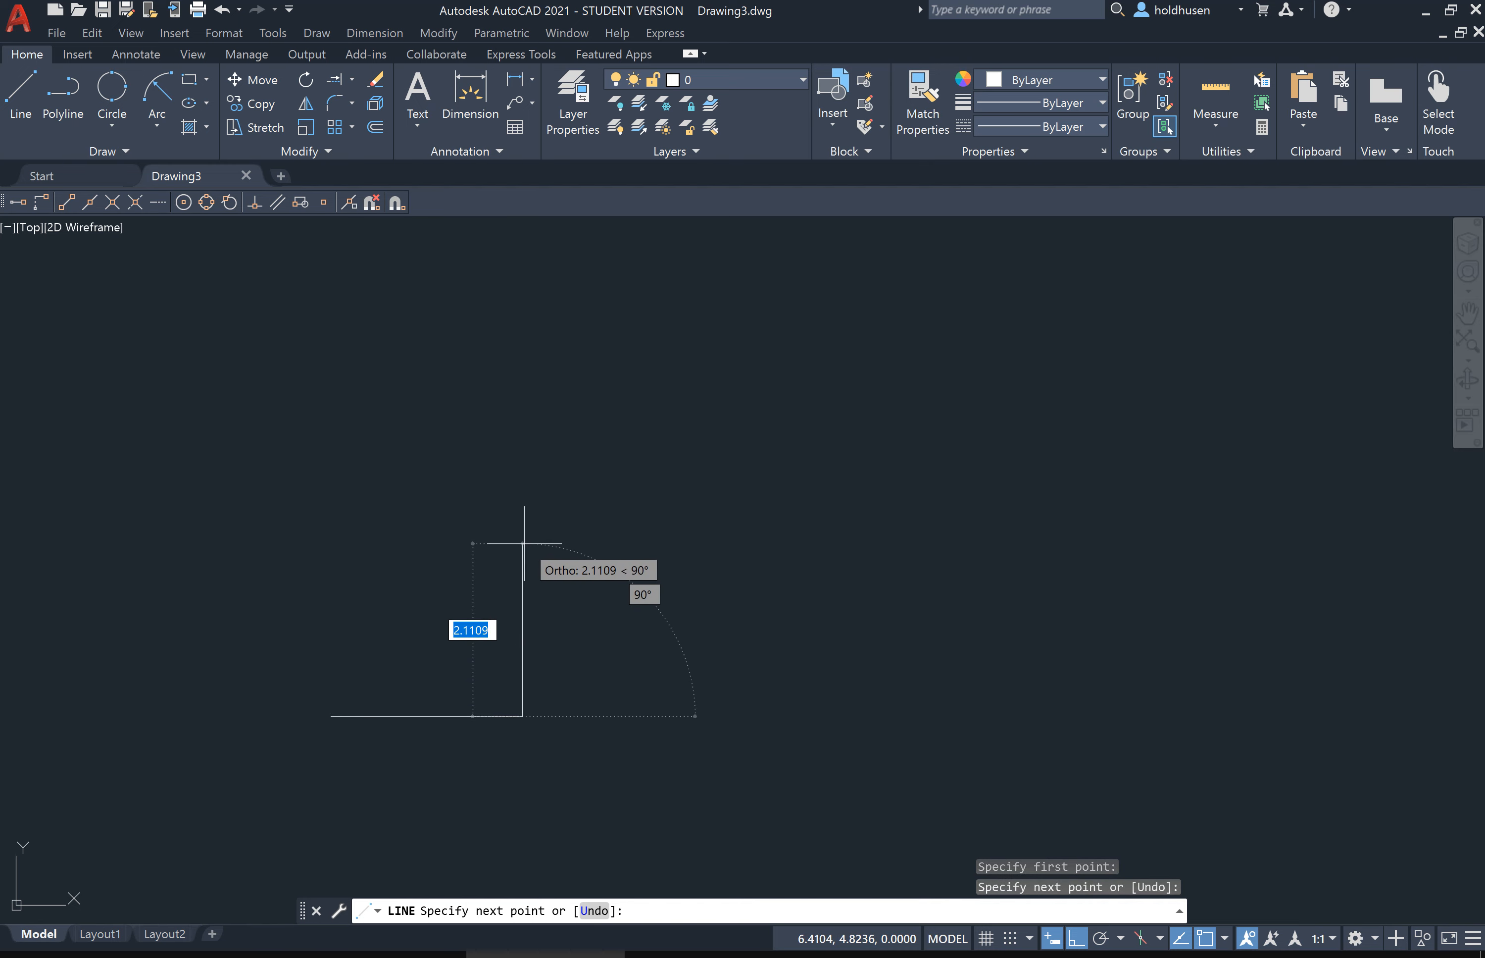
click(522, 526)
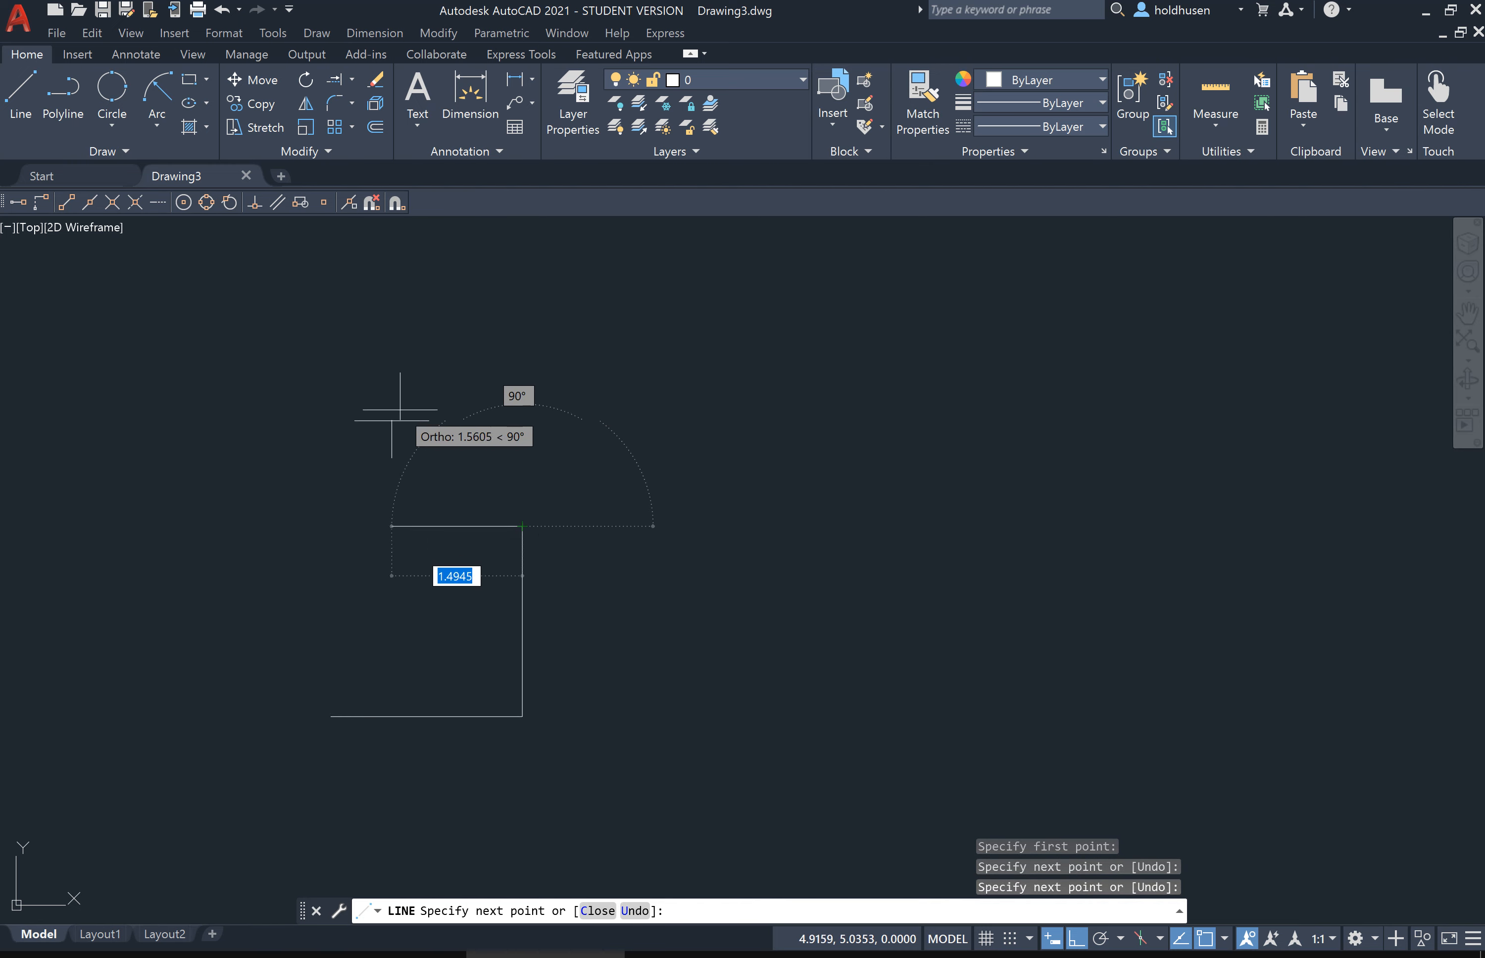
click(341, 517)
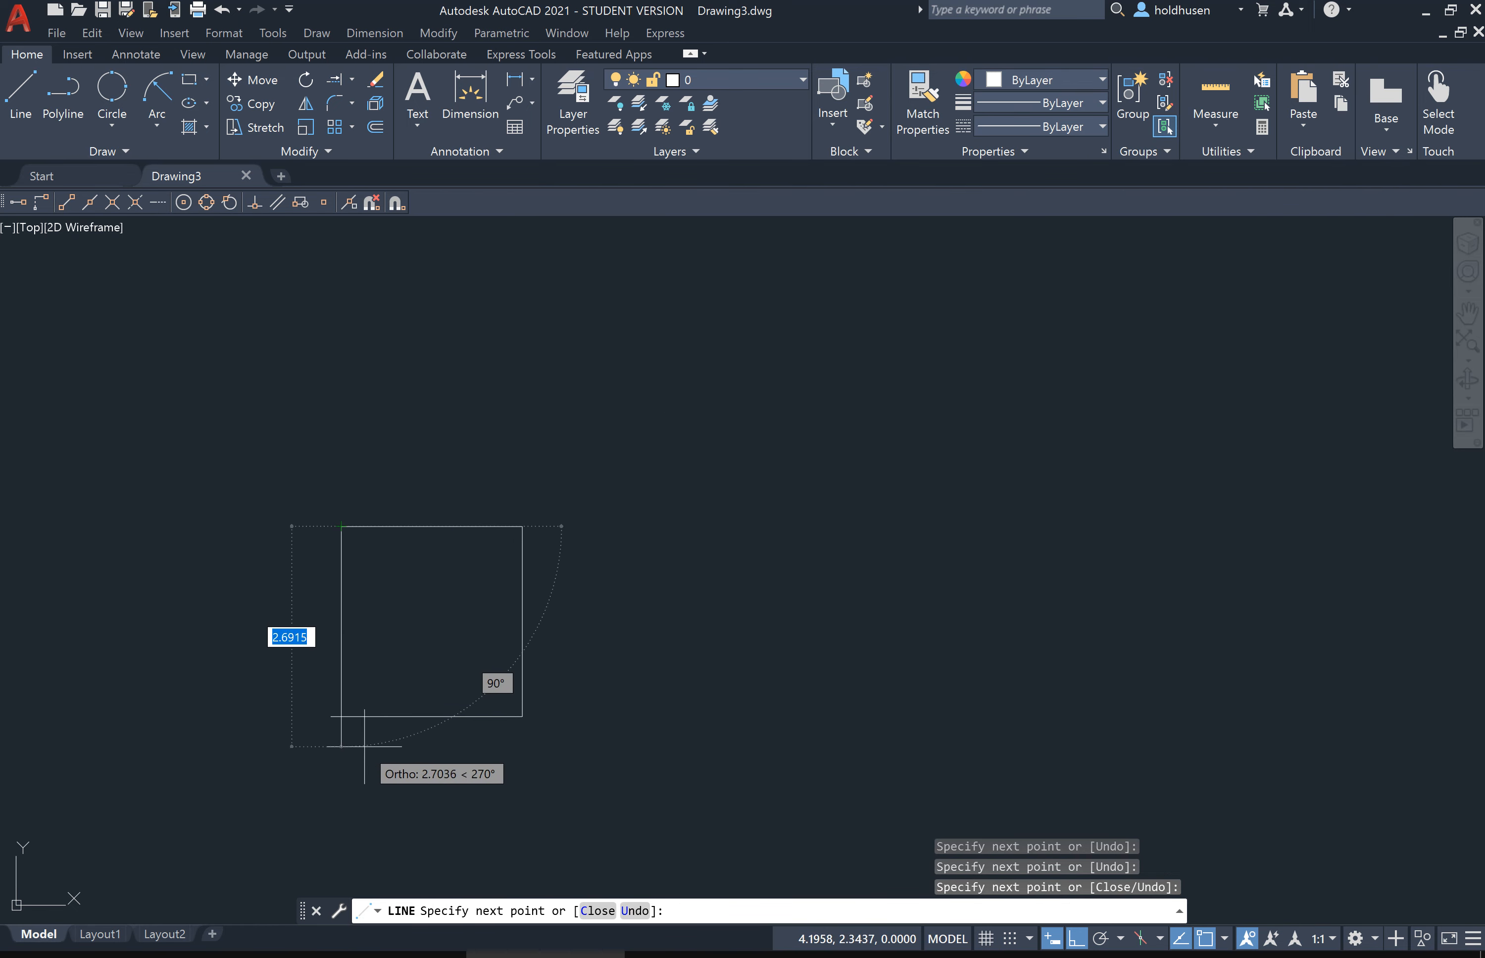
click(343, 733)
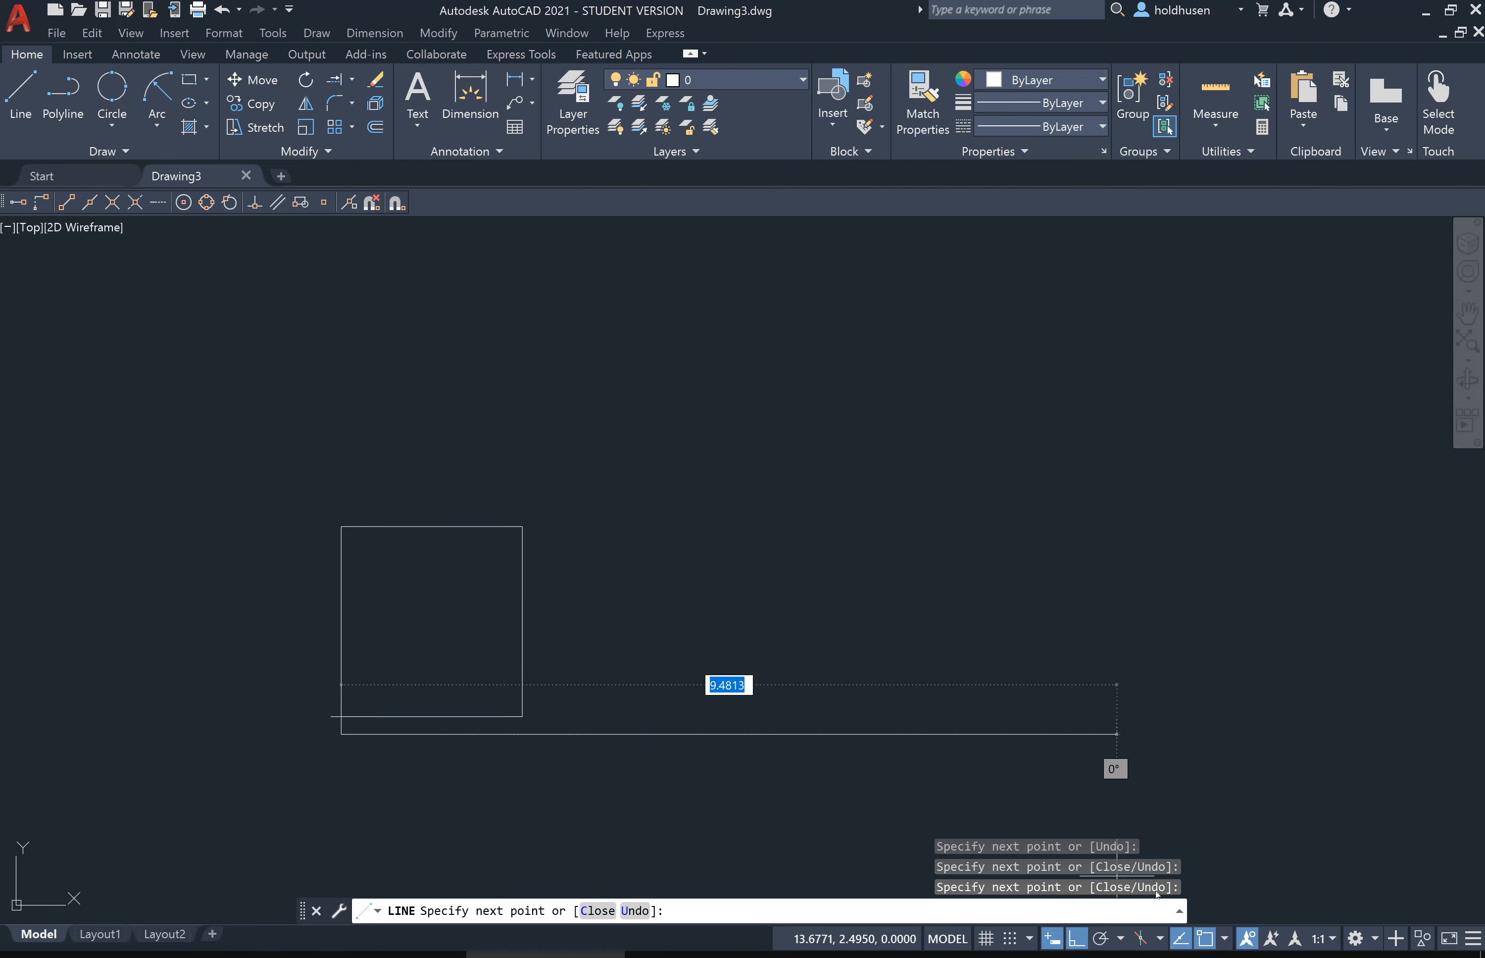
click(1077, 938)
right_click(1058, 696)
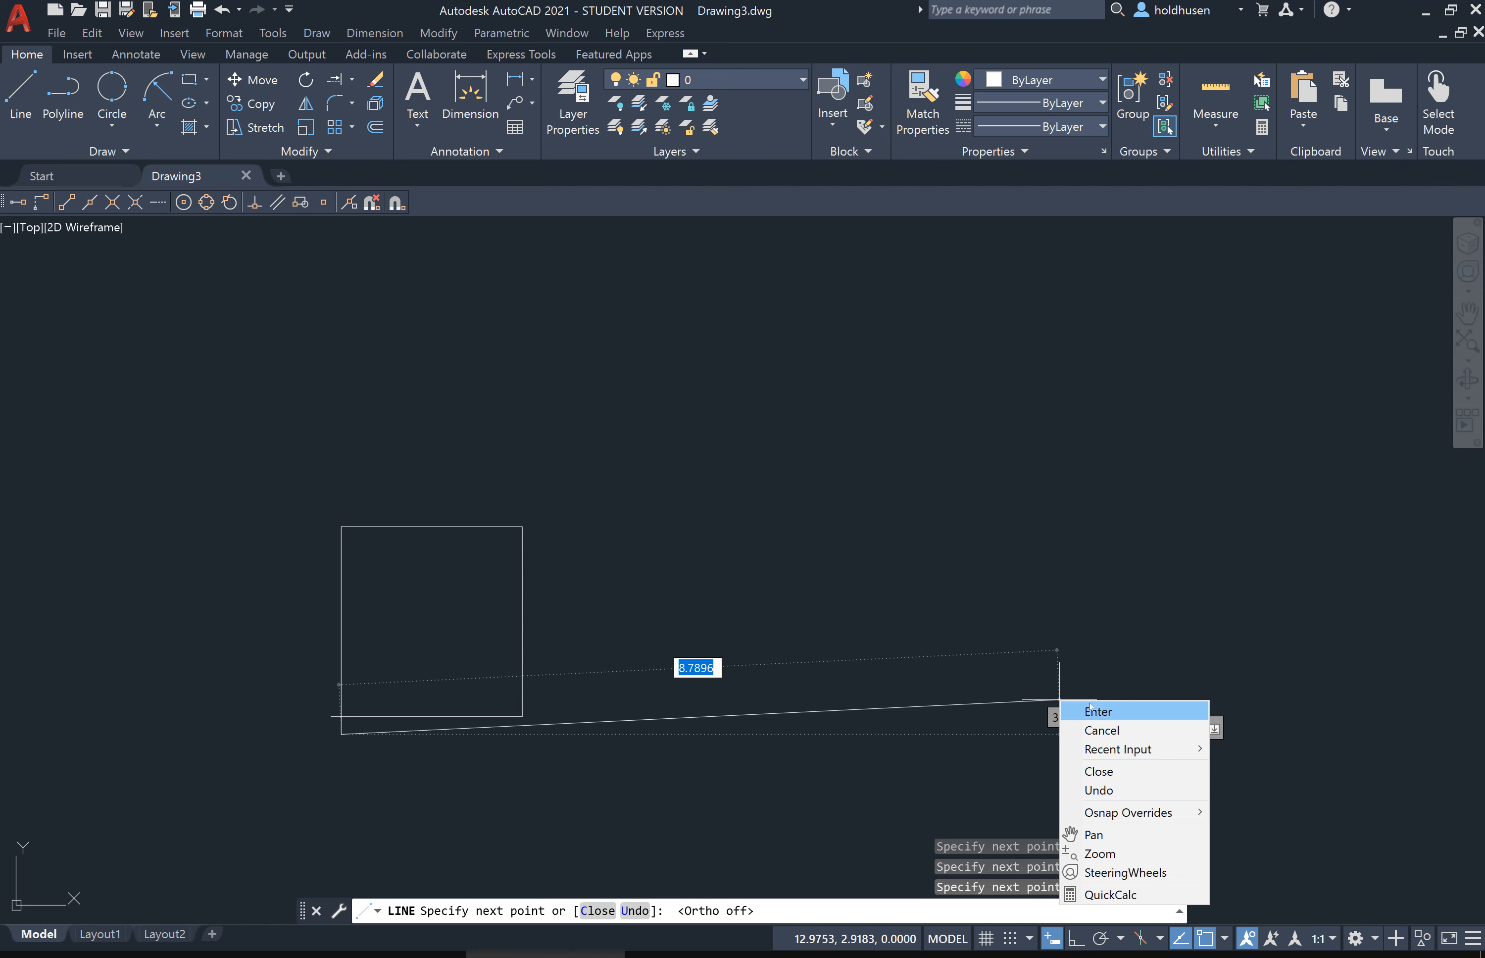
click(1089, 705)
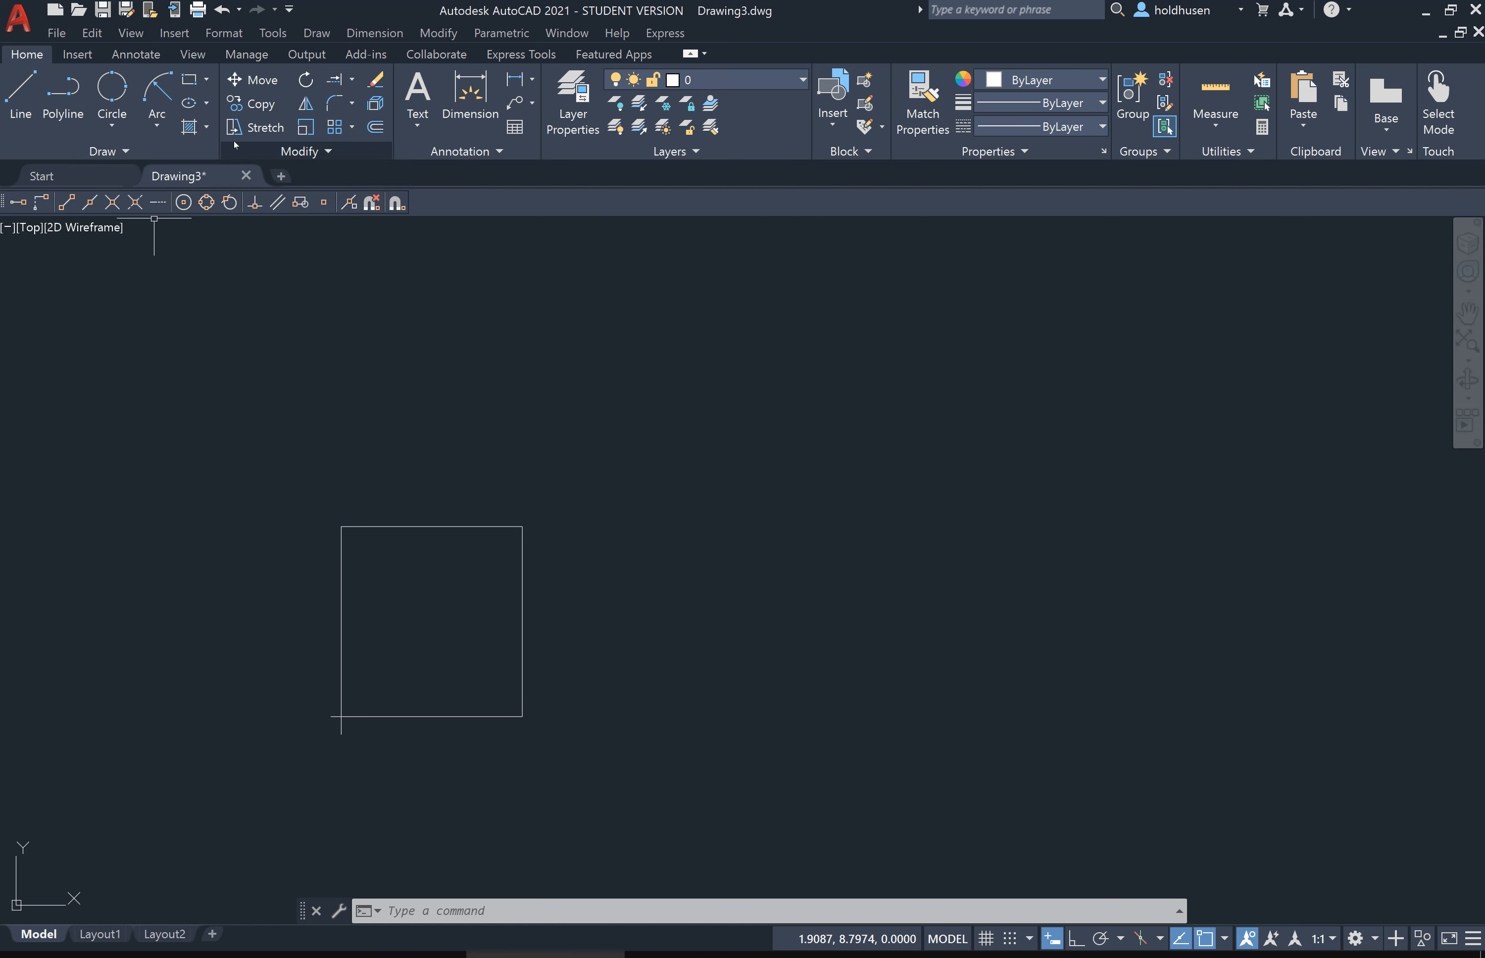
Step: Copy the square's four lines once, using its upper-right corner as base point, to the open area above and right of the original
click(258, 105)
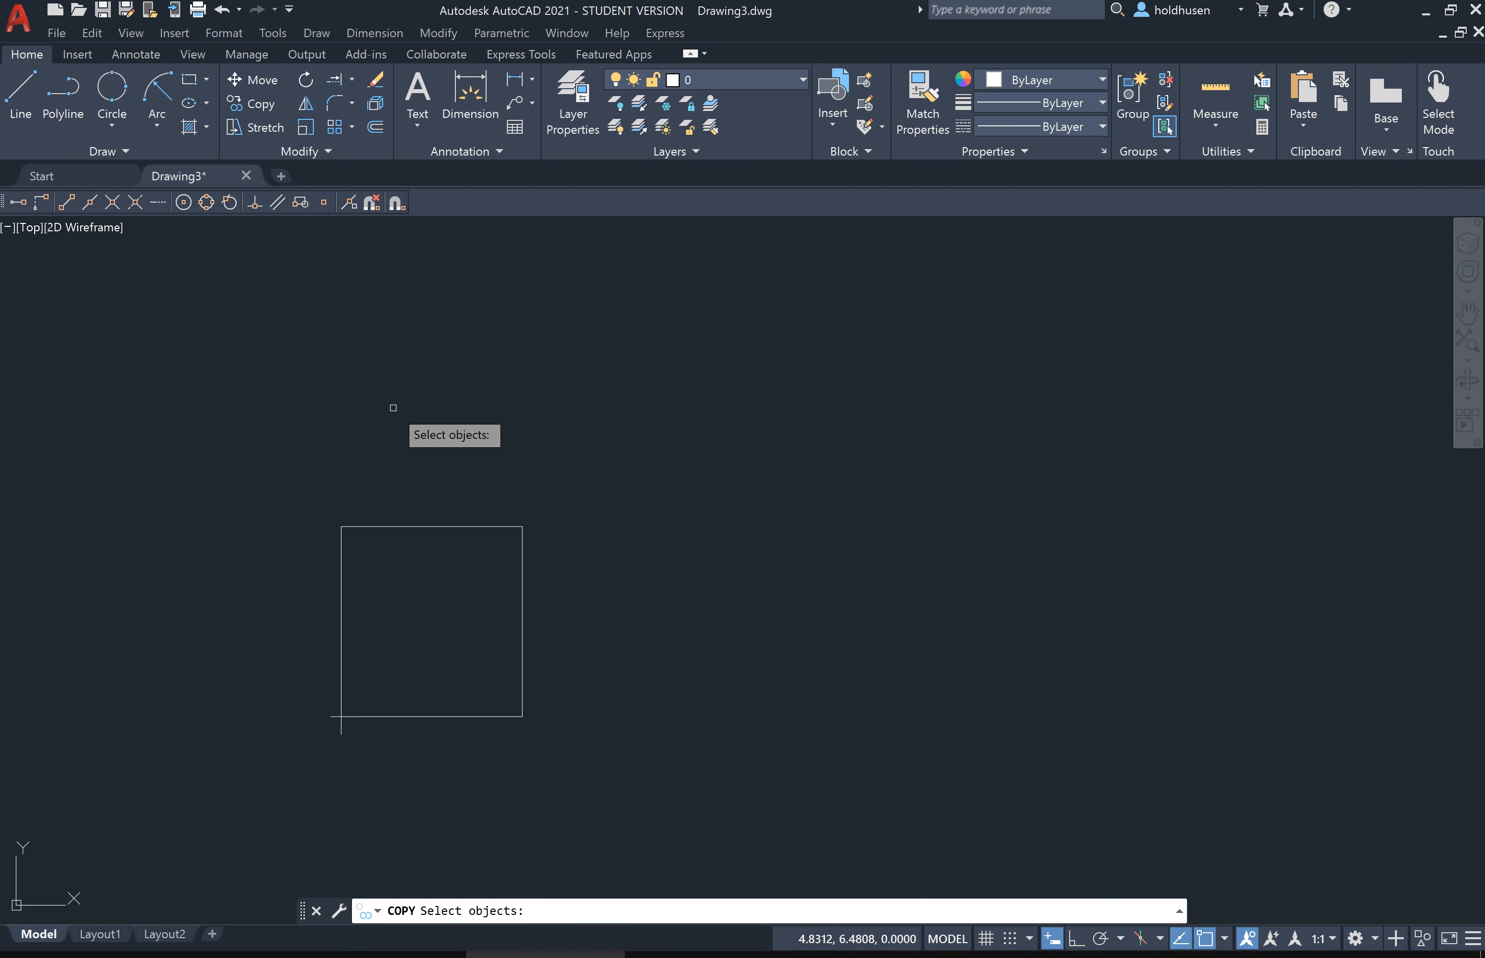
click(431, 527)
click(522, 569)
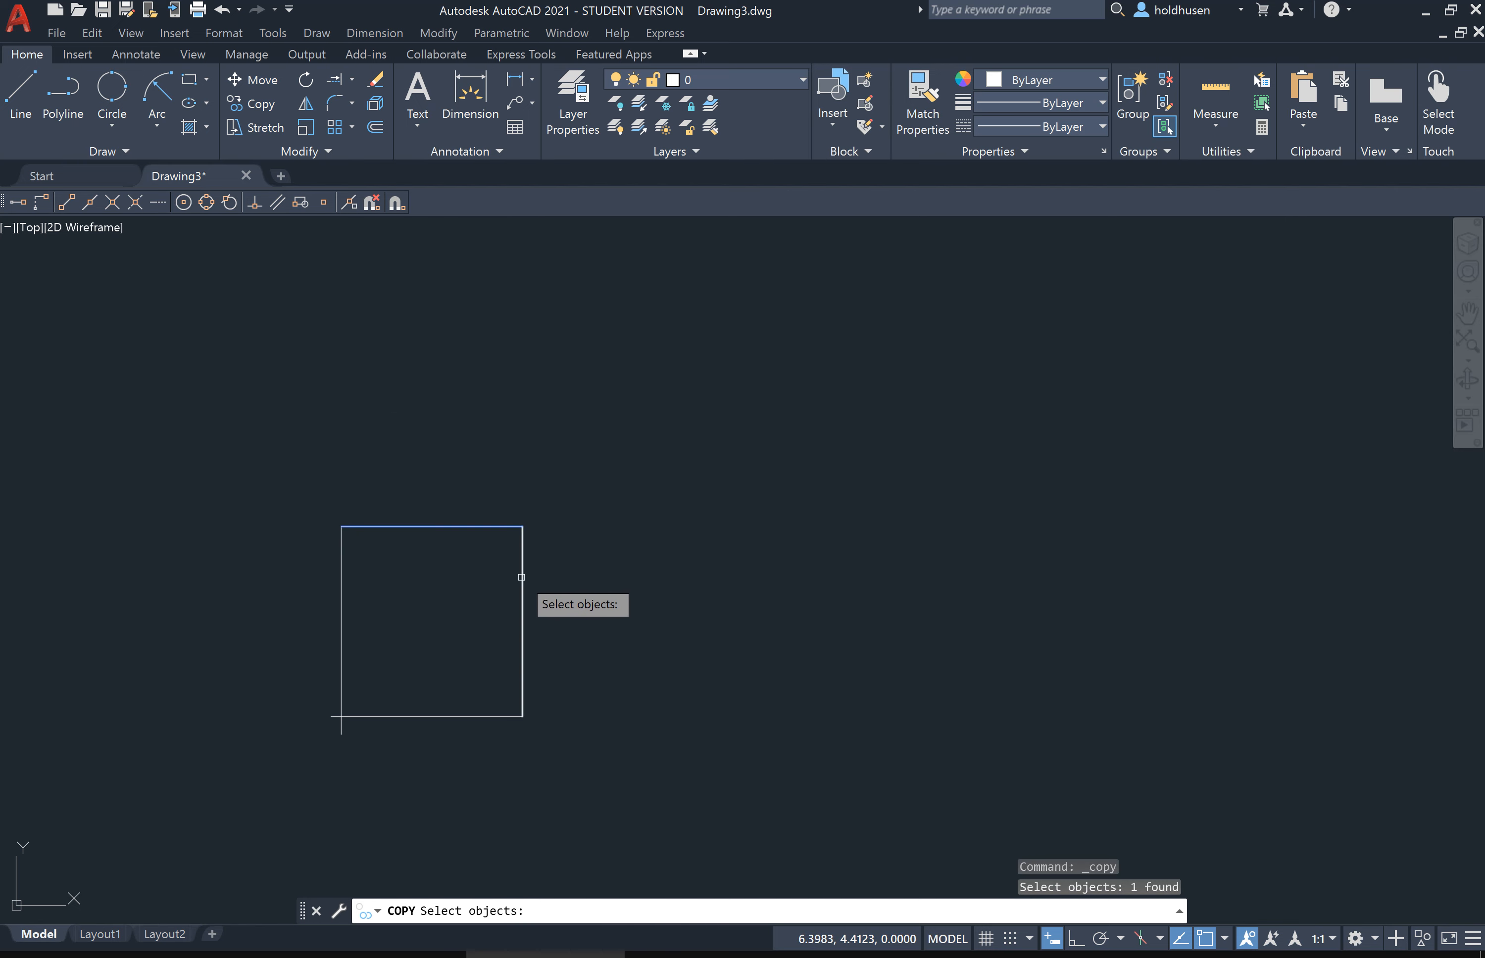
click(455, 716)
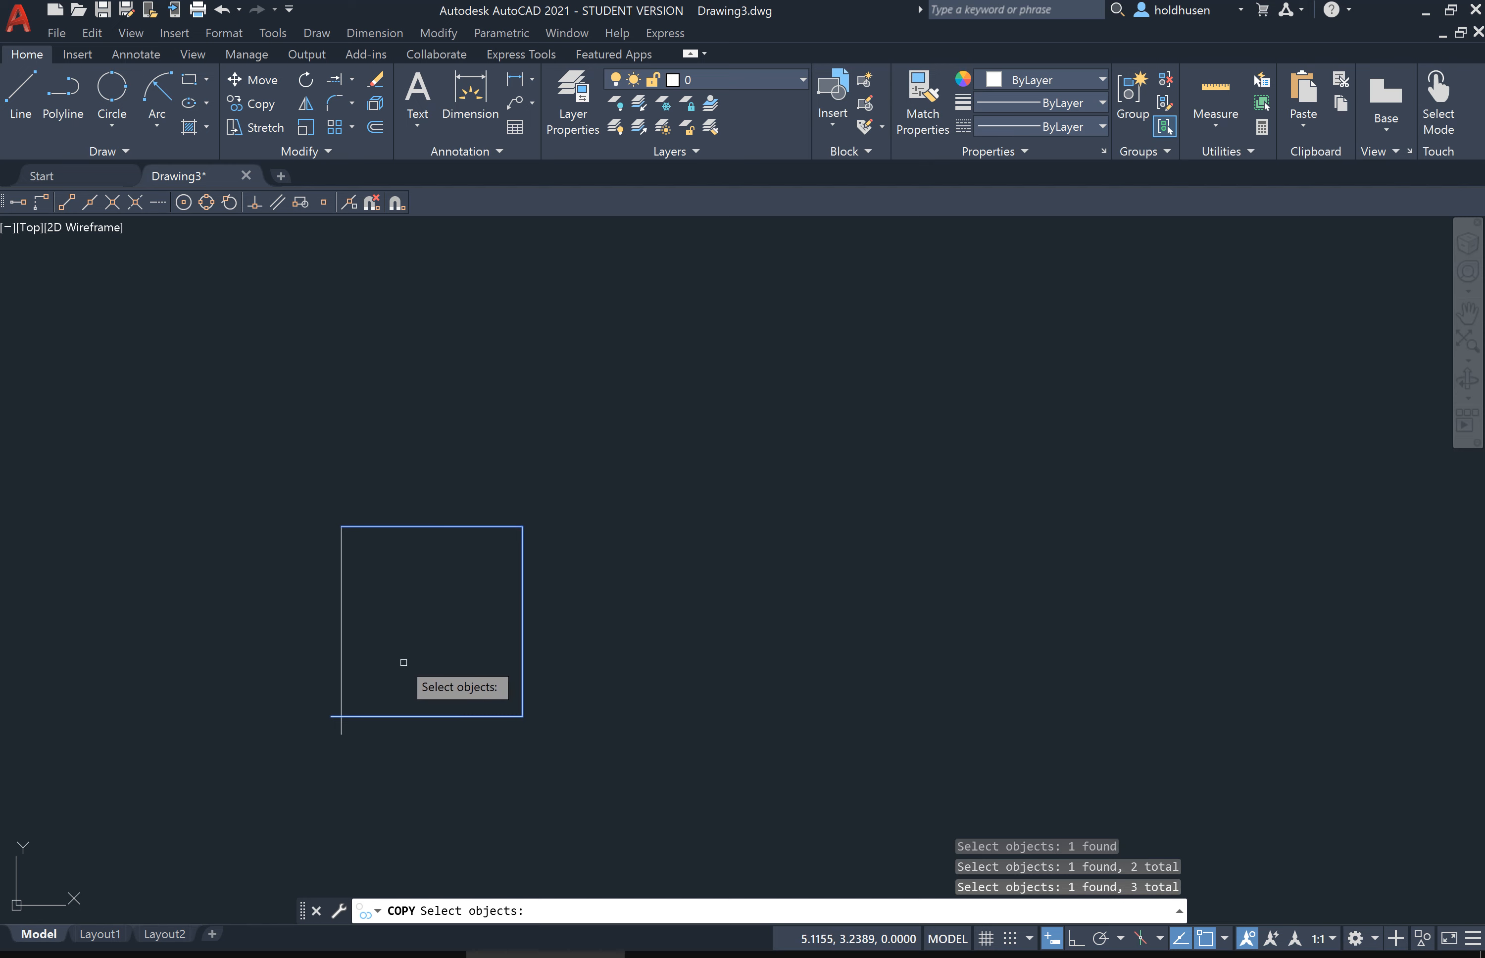
click(343, 625)
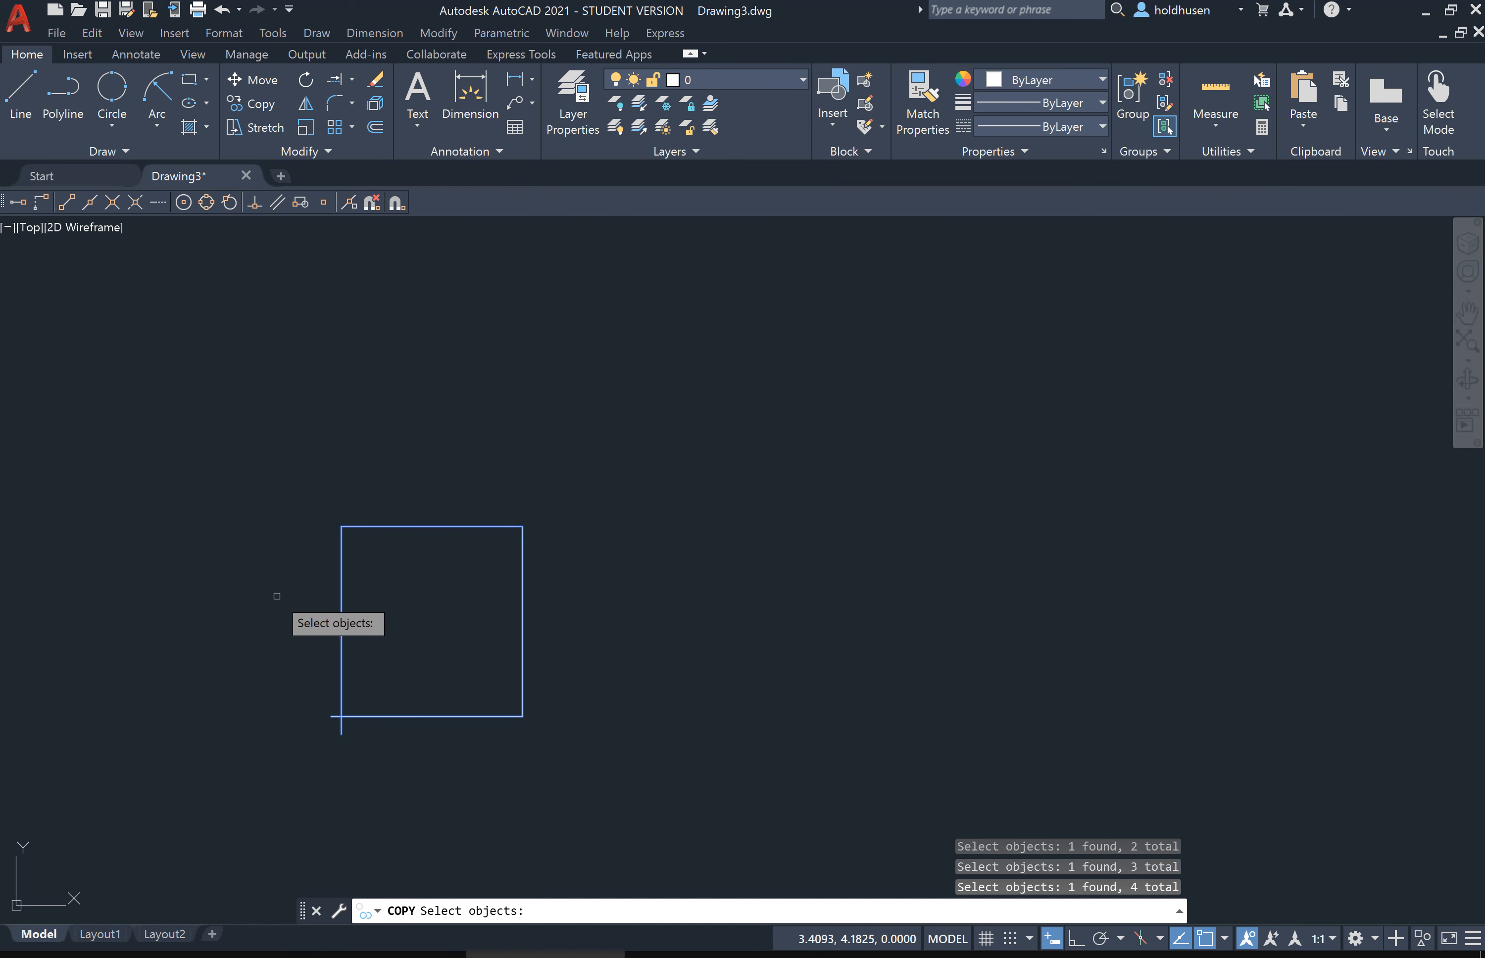
key(Return)
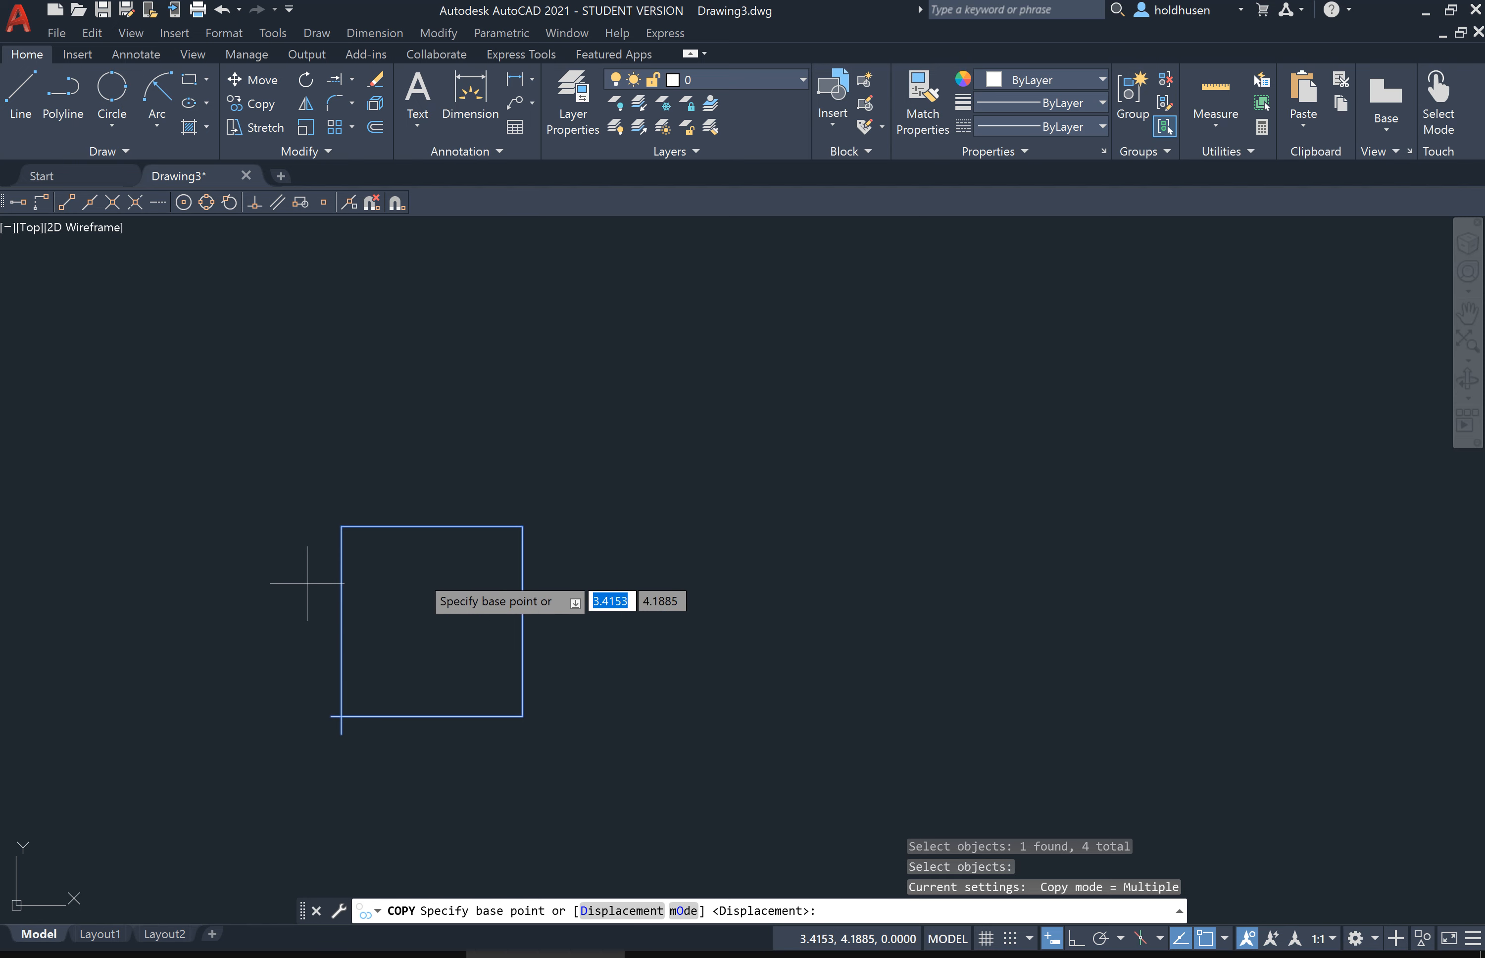
click(522, 526)
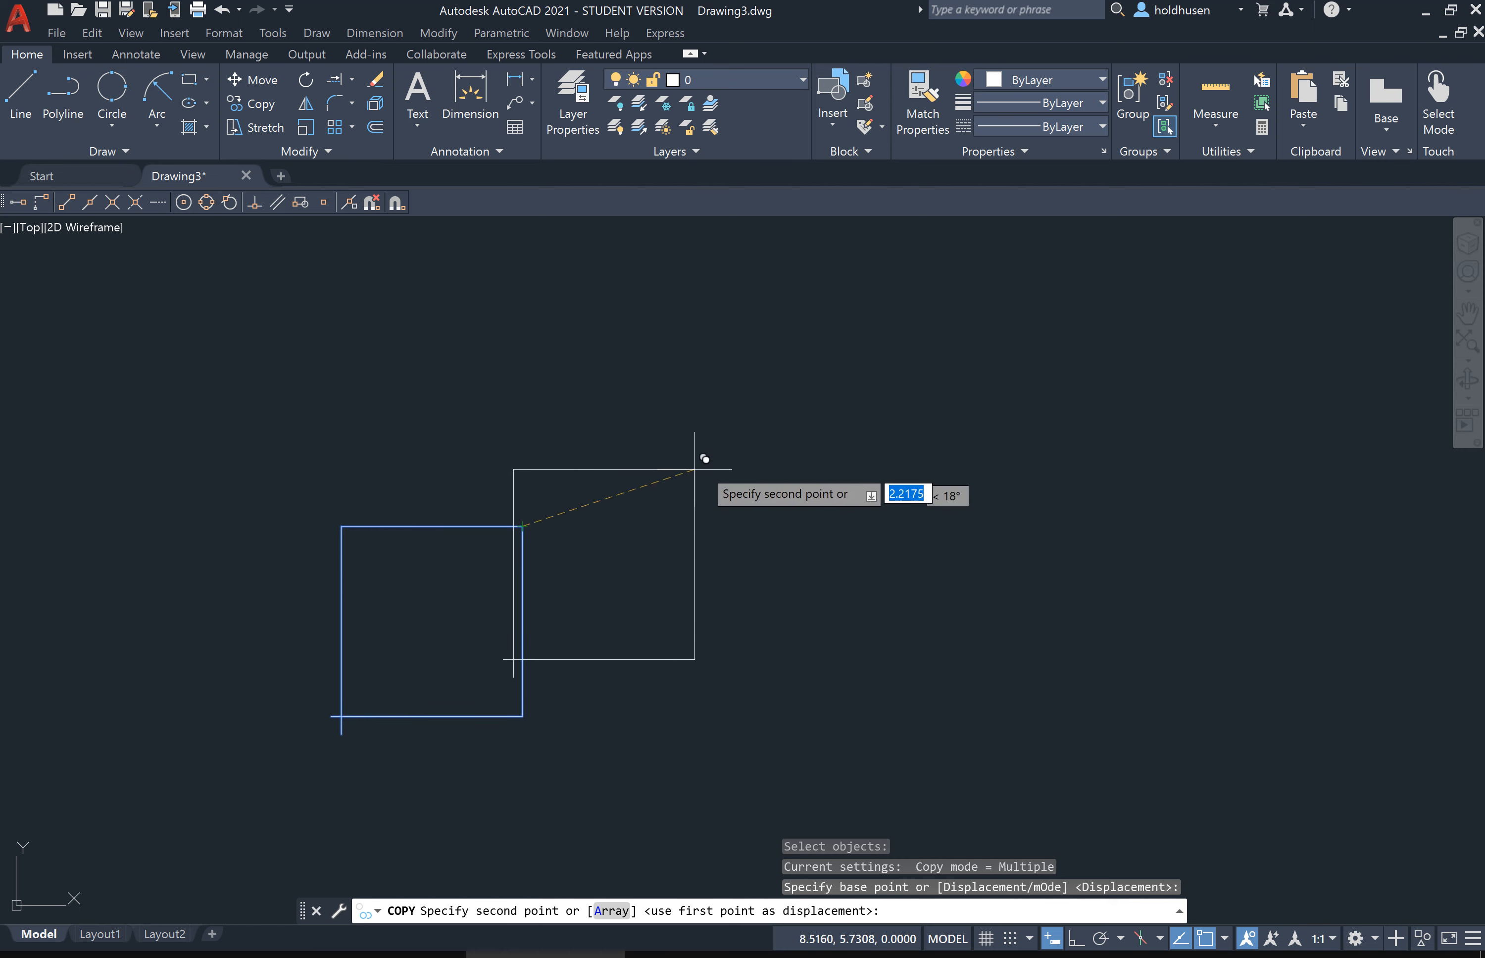
click(836, 349)
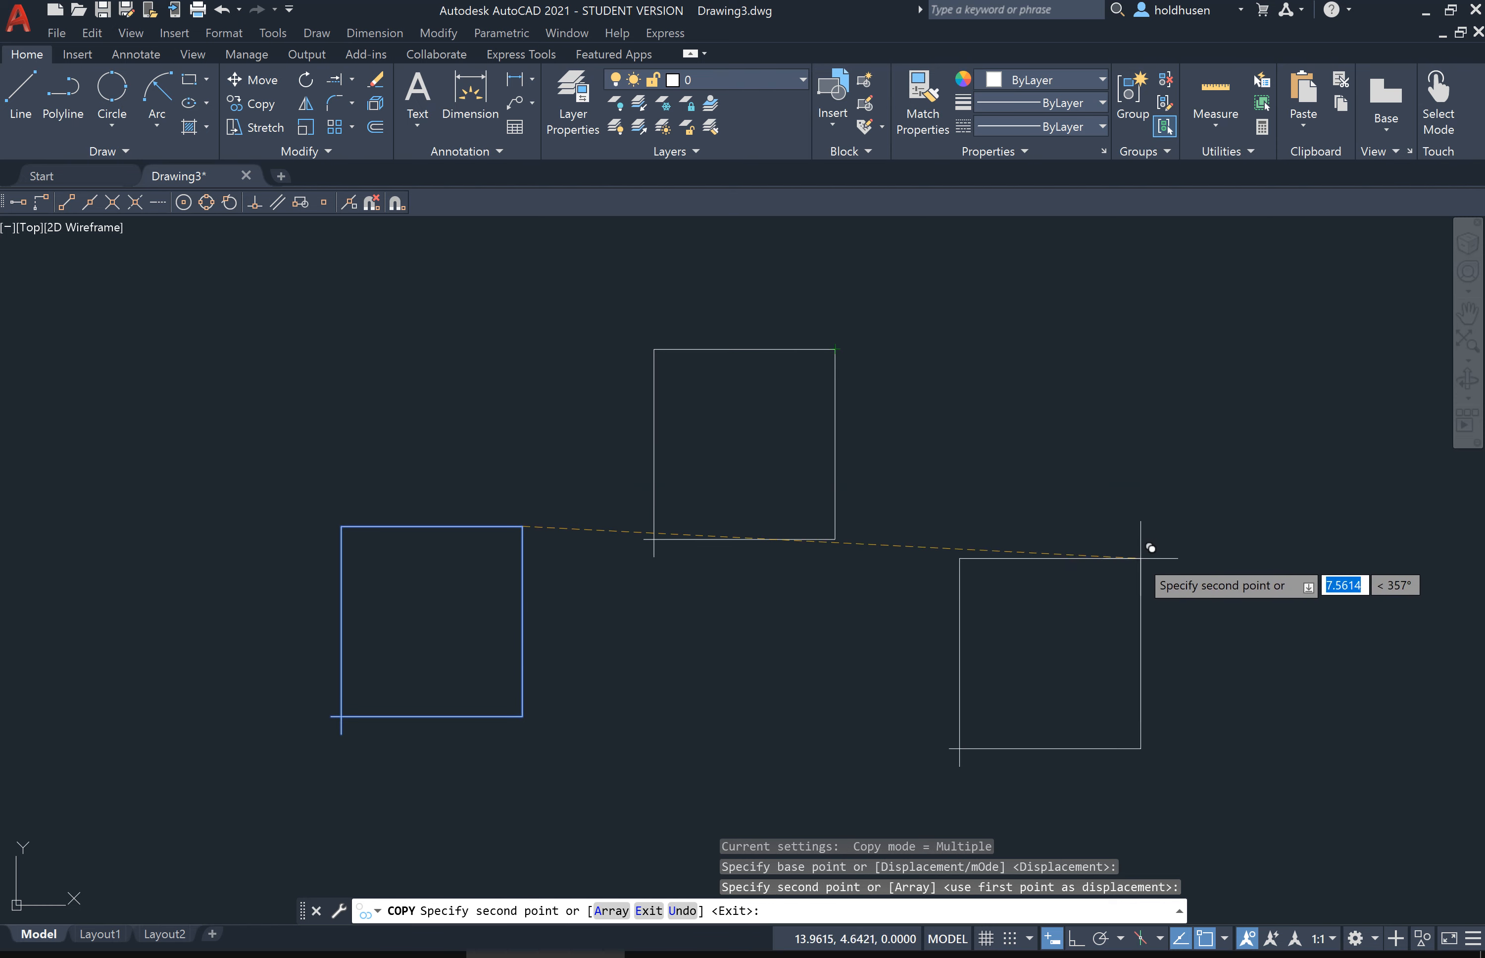
right_click(1117, 552)
click(1126, 564)
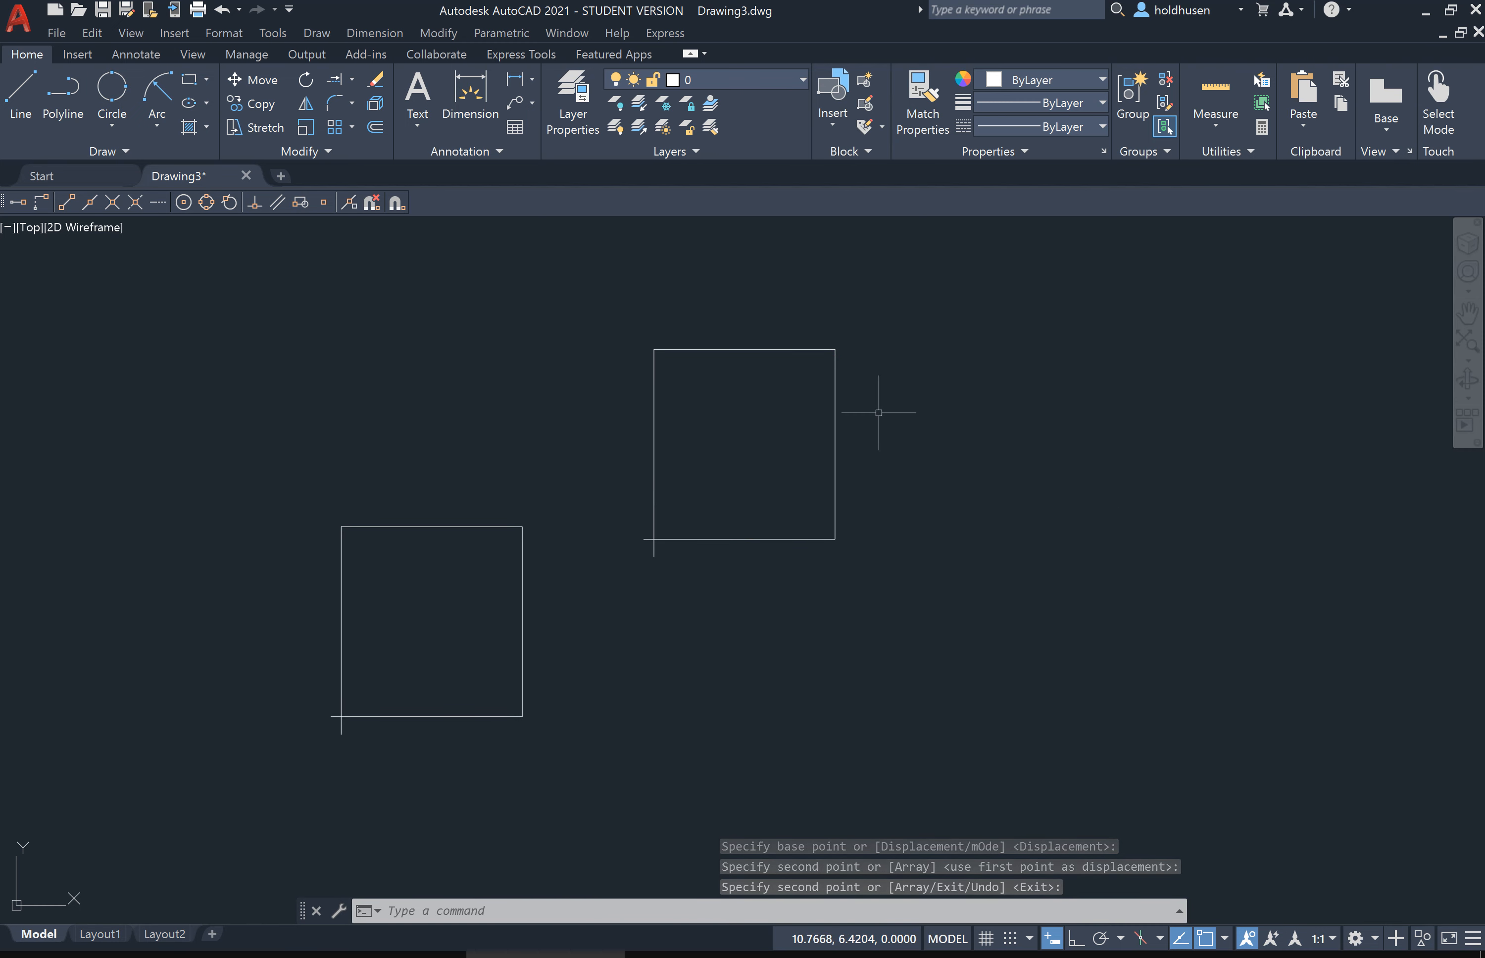
Step: Move the copied square by its lower-left corner about 4.37 units at 348°, farther right and slightly down
click(237, 79)
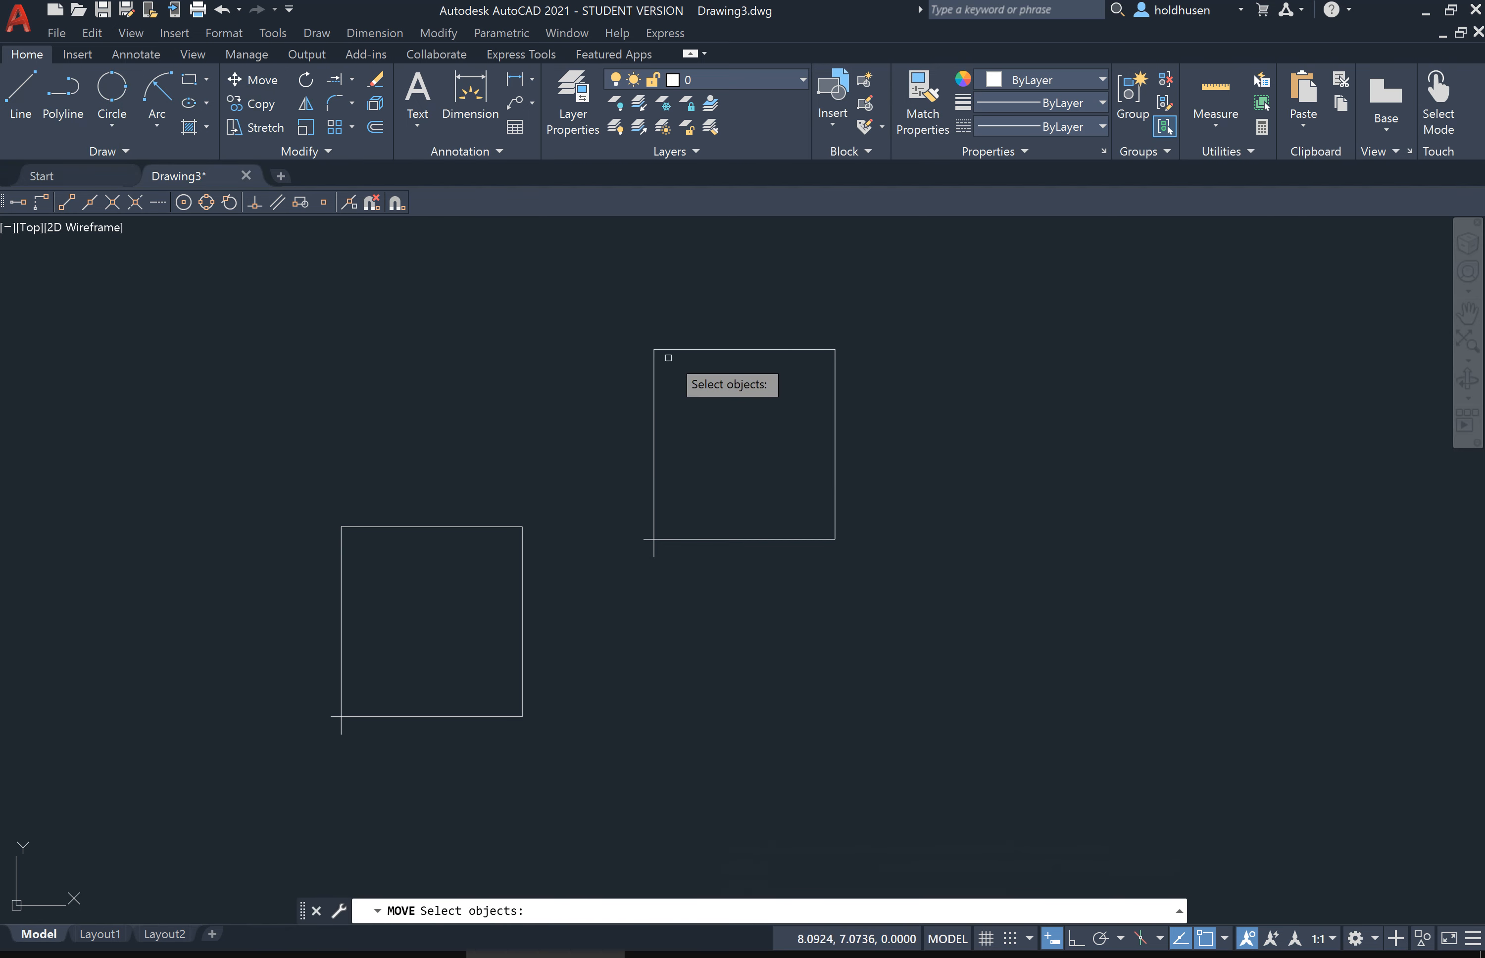
mouse_move(872, 563)
mouse_down()
mouse_move(687, 316)
mouse_move(622, 316)
mouse_move(593, 531)
mouse_move(928, 465)
mouse_move(813, 248)
mouse_move(668, 294)
mouse_move(639, 345)
mouse_up()
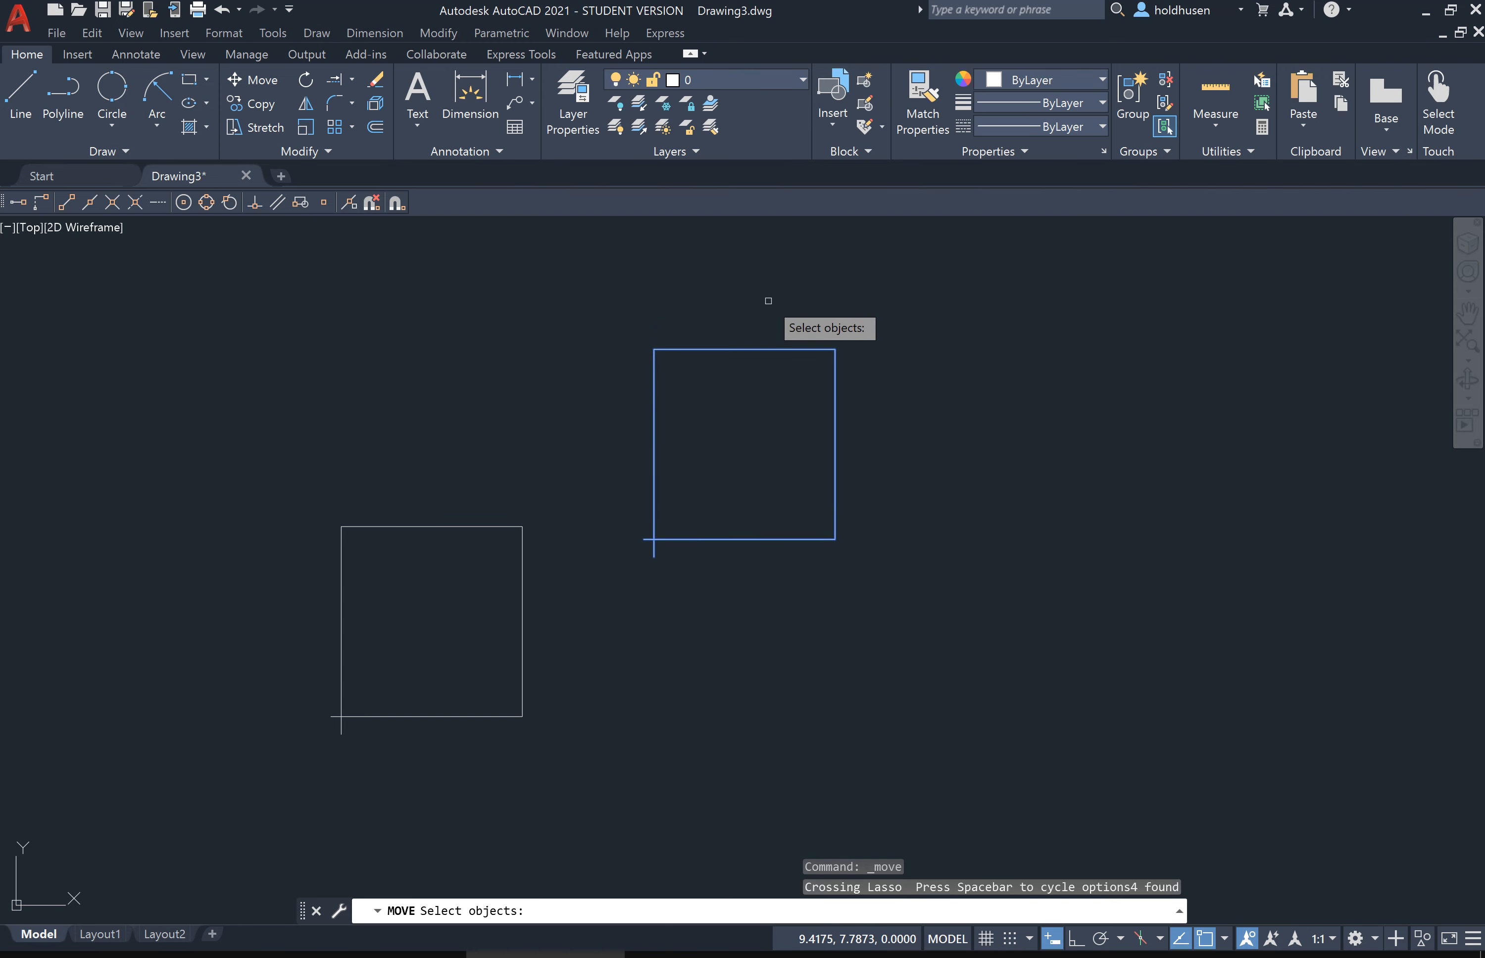
key(Return)
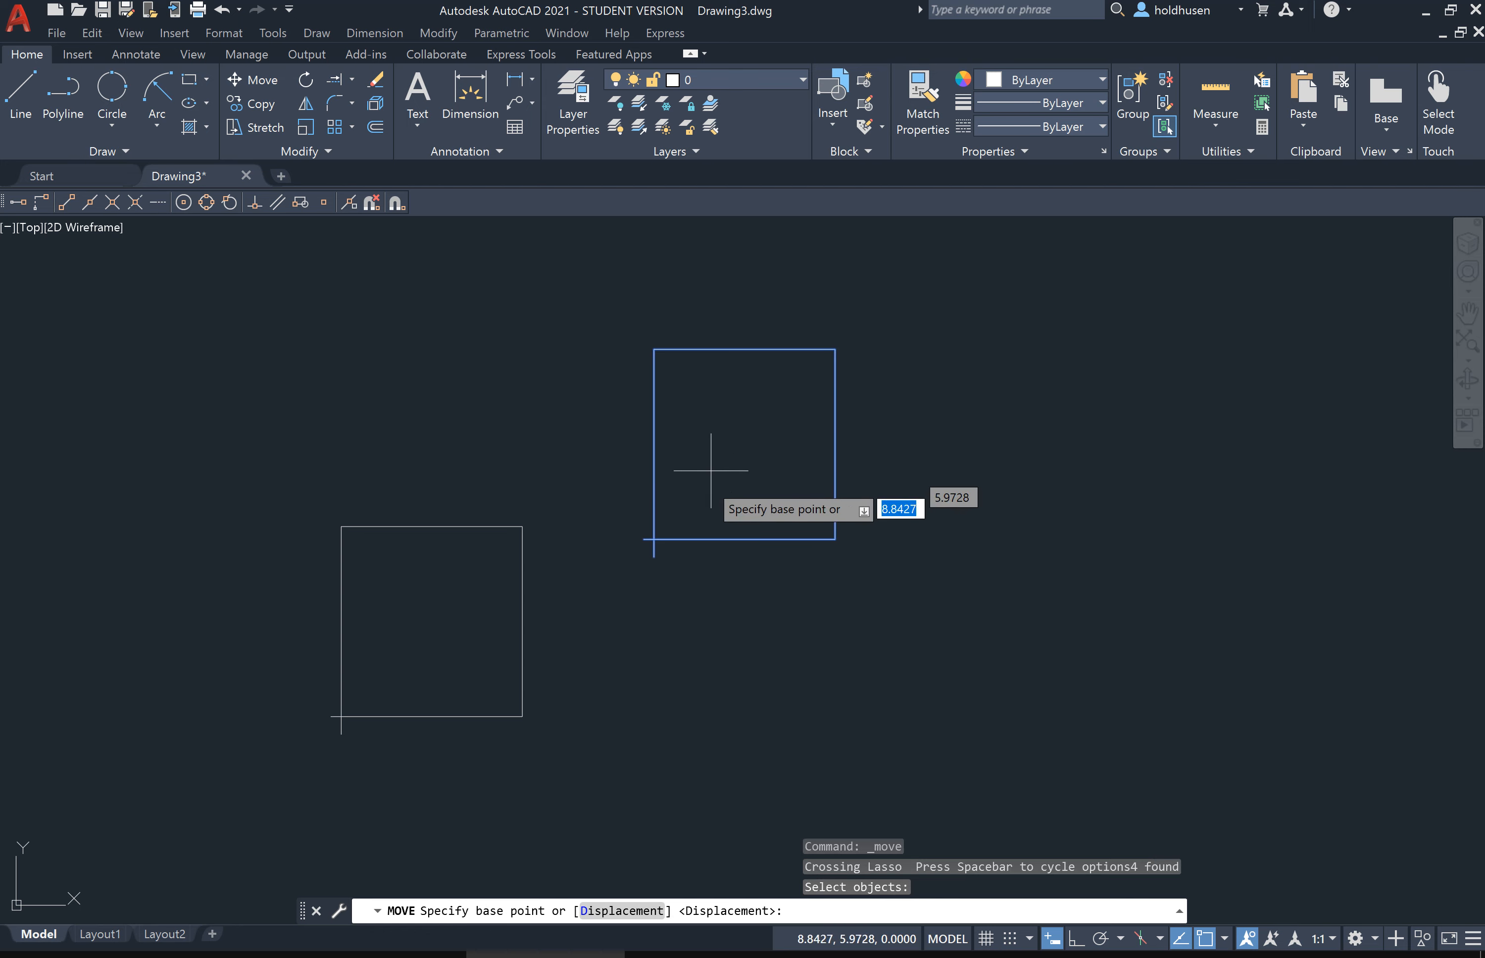
click(653, 538)
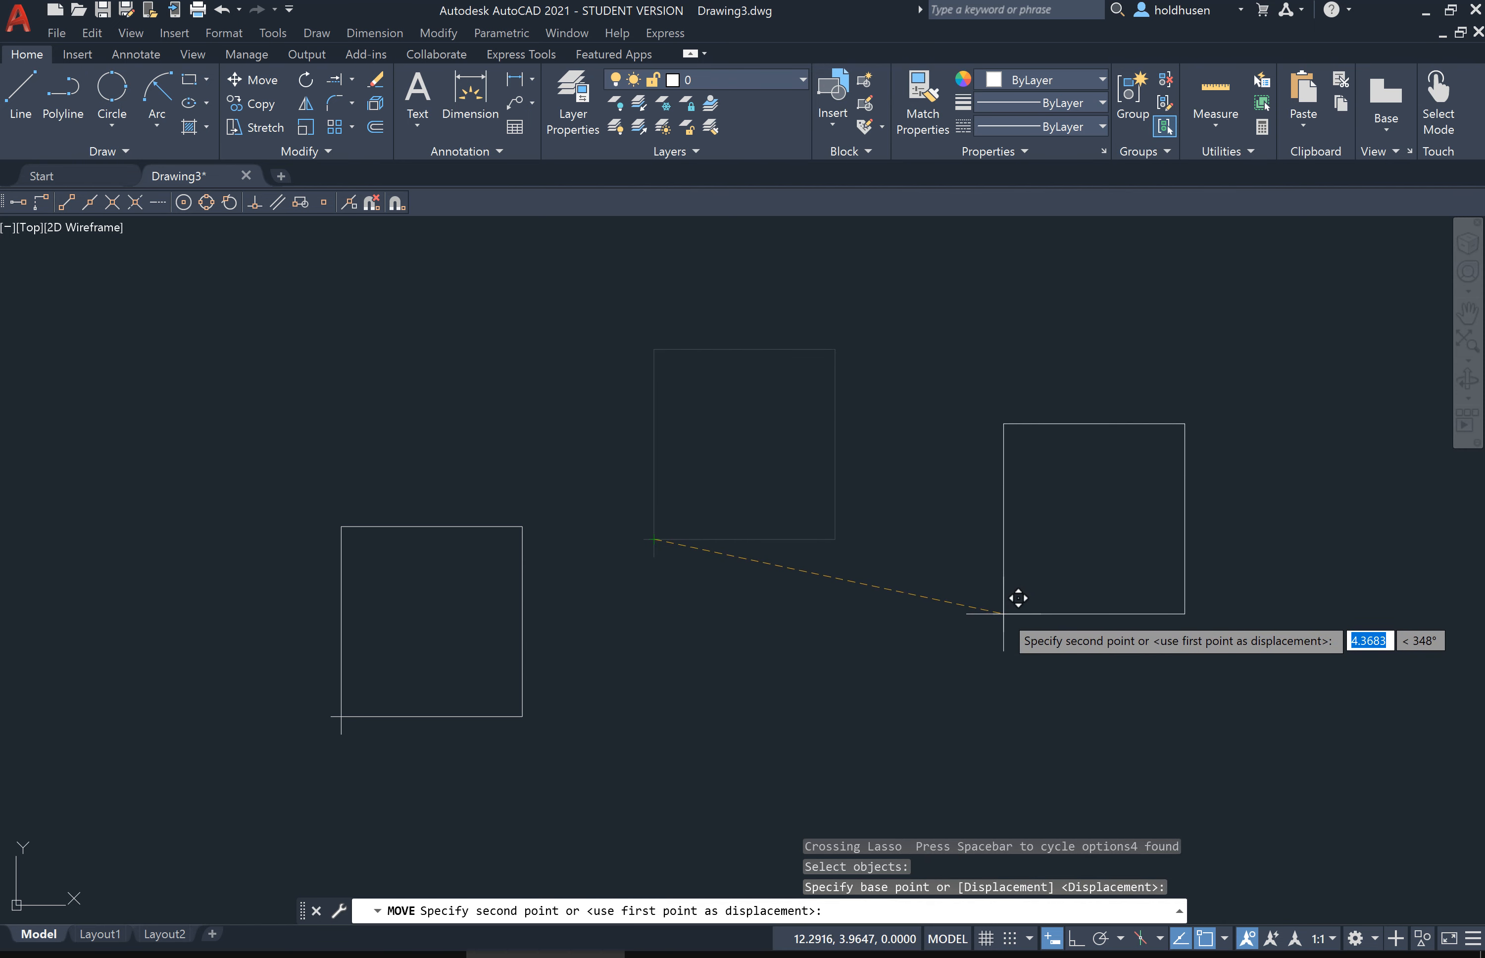
click(1004, 614)
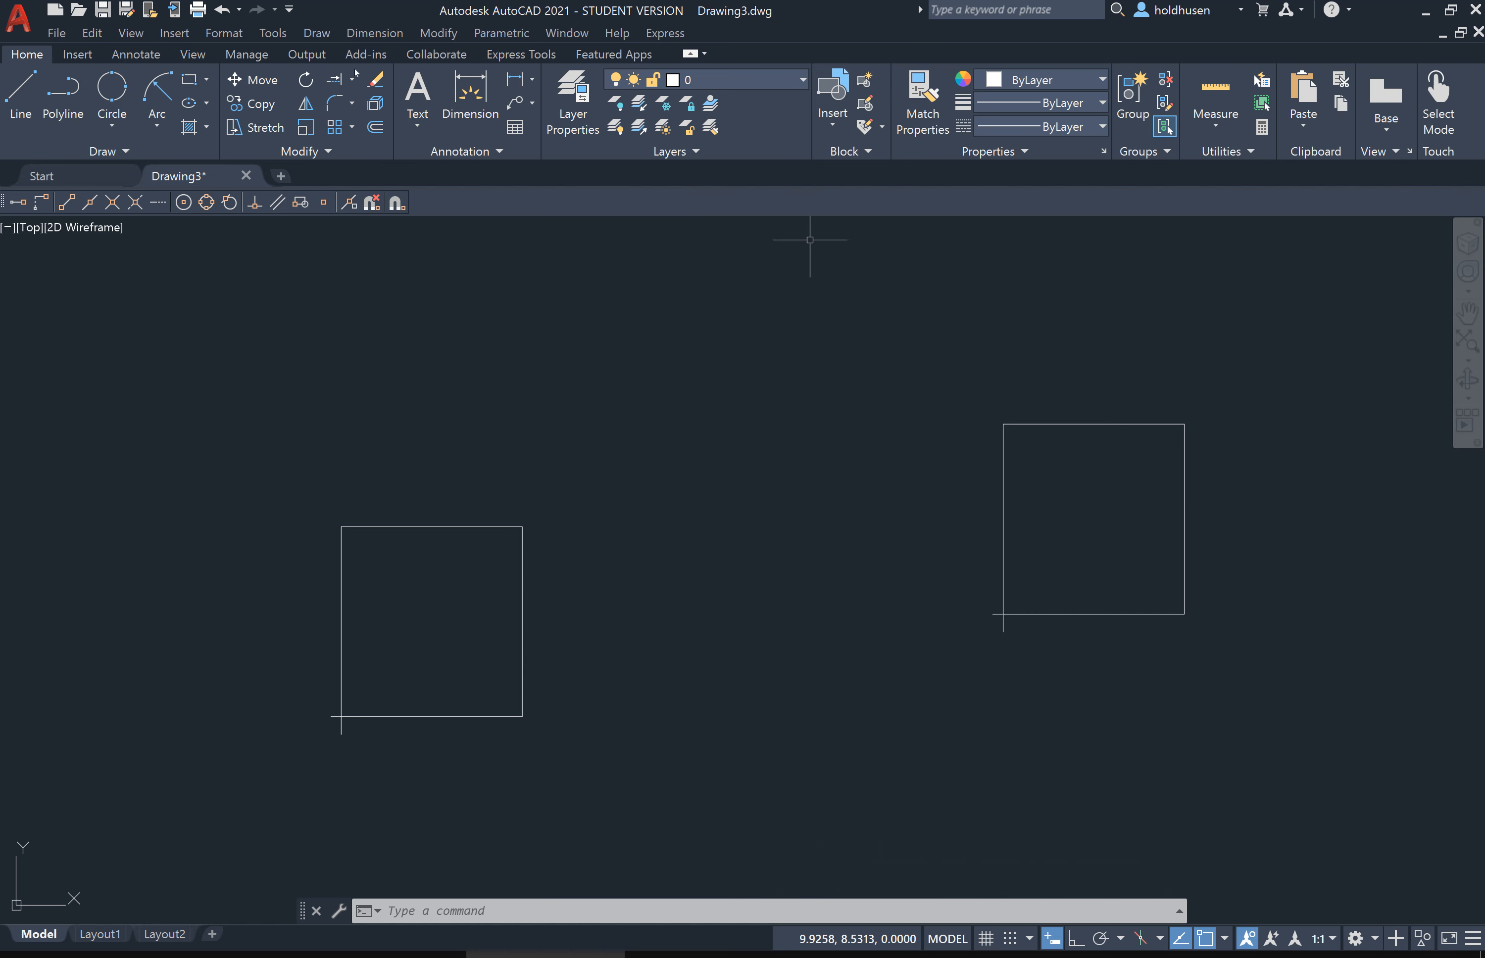
Step: Rotate the moved square by 30° about its upper-left corner
click(306, 79)
click(912, 373)
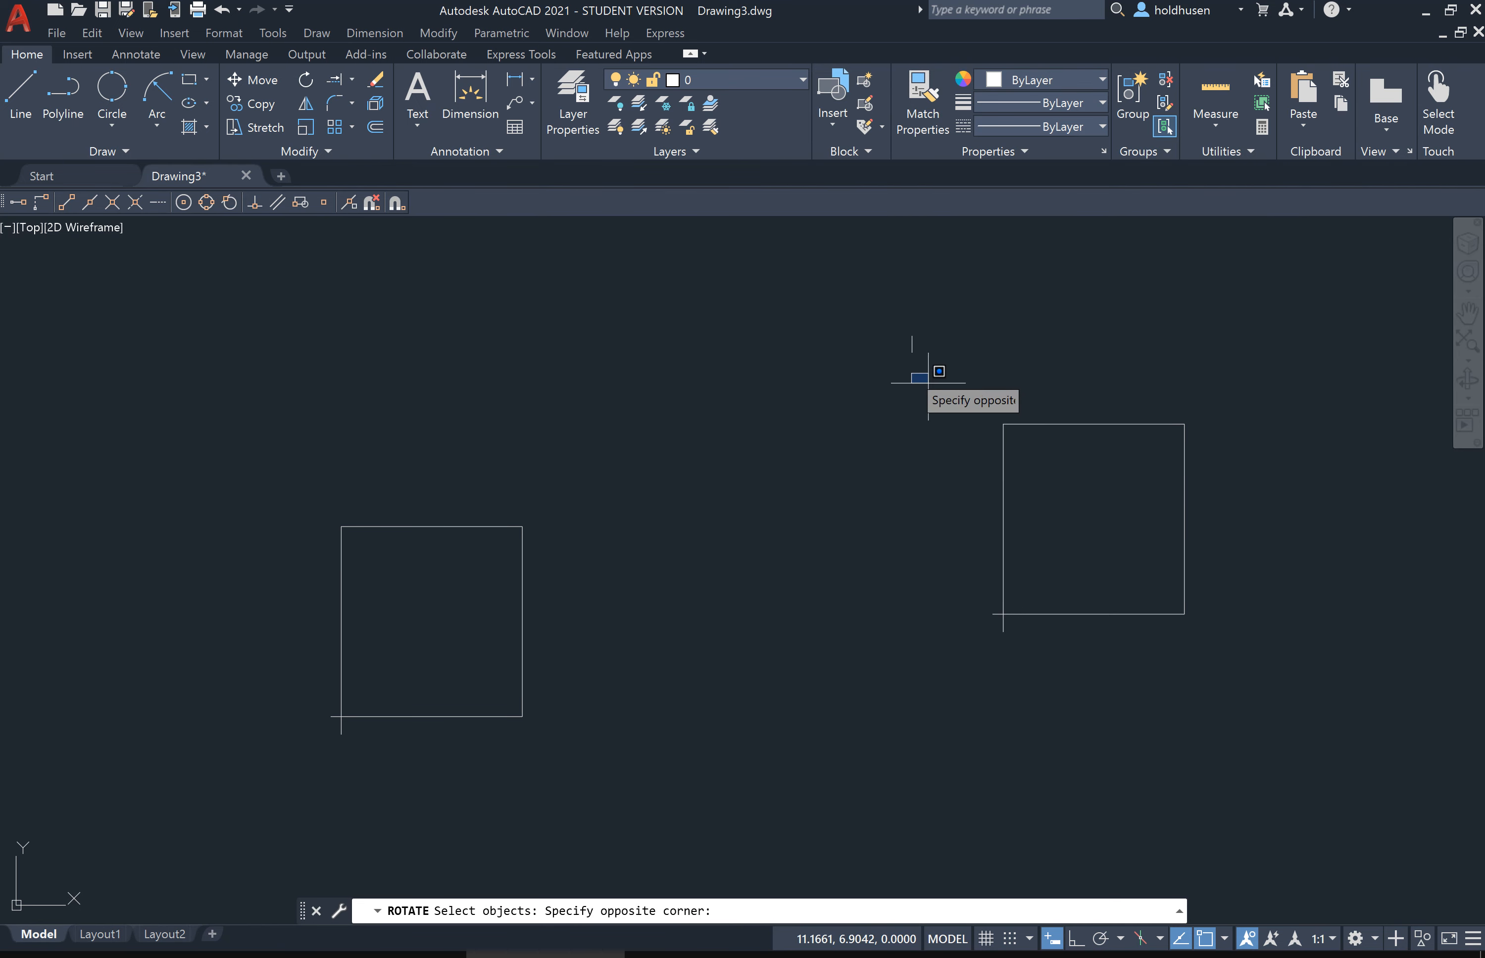
mouse_move(939, 371)
mouse_down()
mouse_move(1232, 567)
mouse_move(1226, 577)
mouse_up()
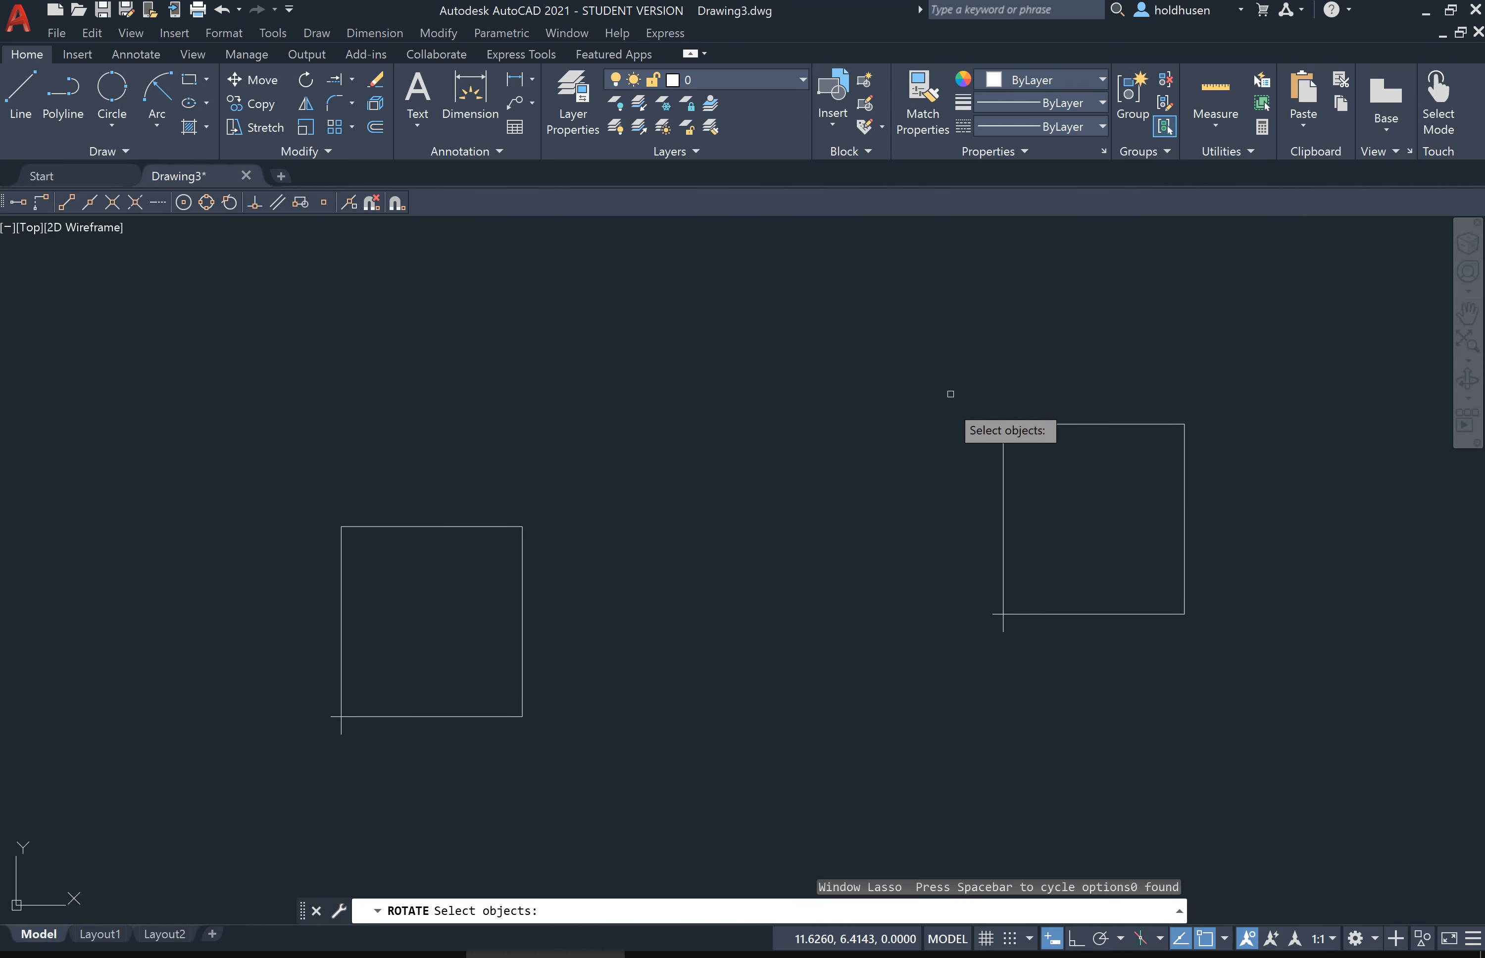
click(947, 365)
click(1270, 690)
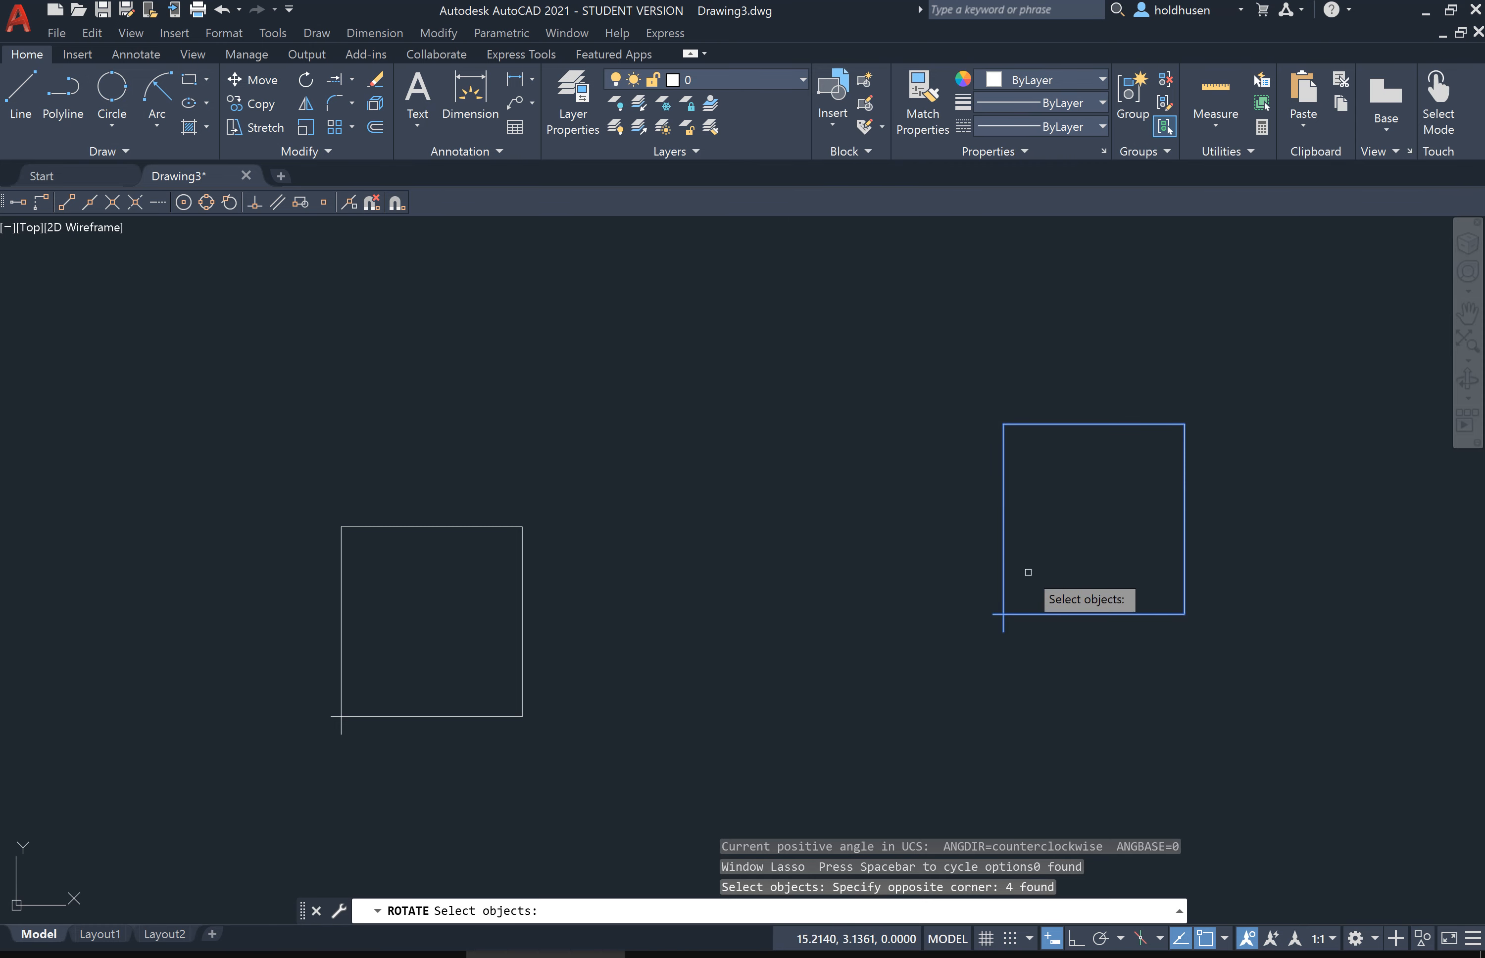
key(Return)
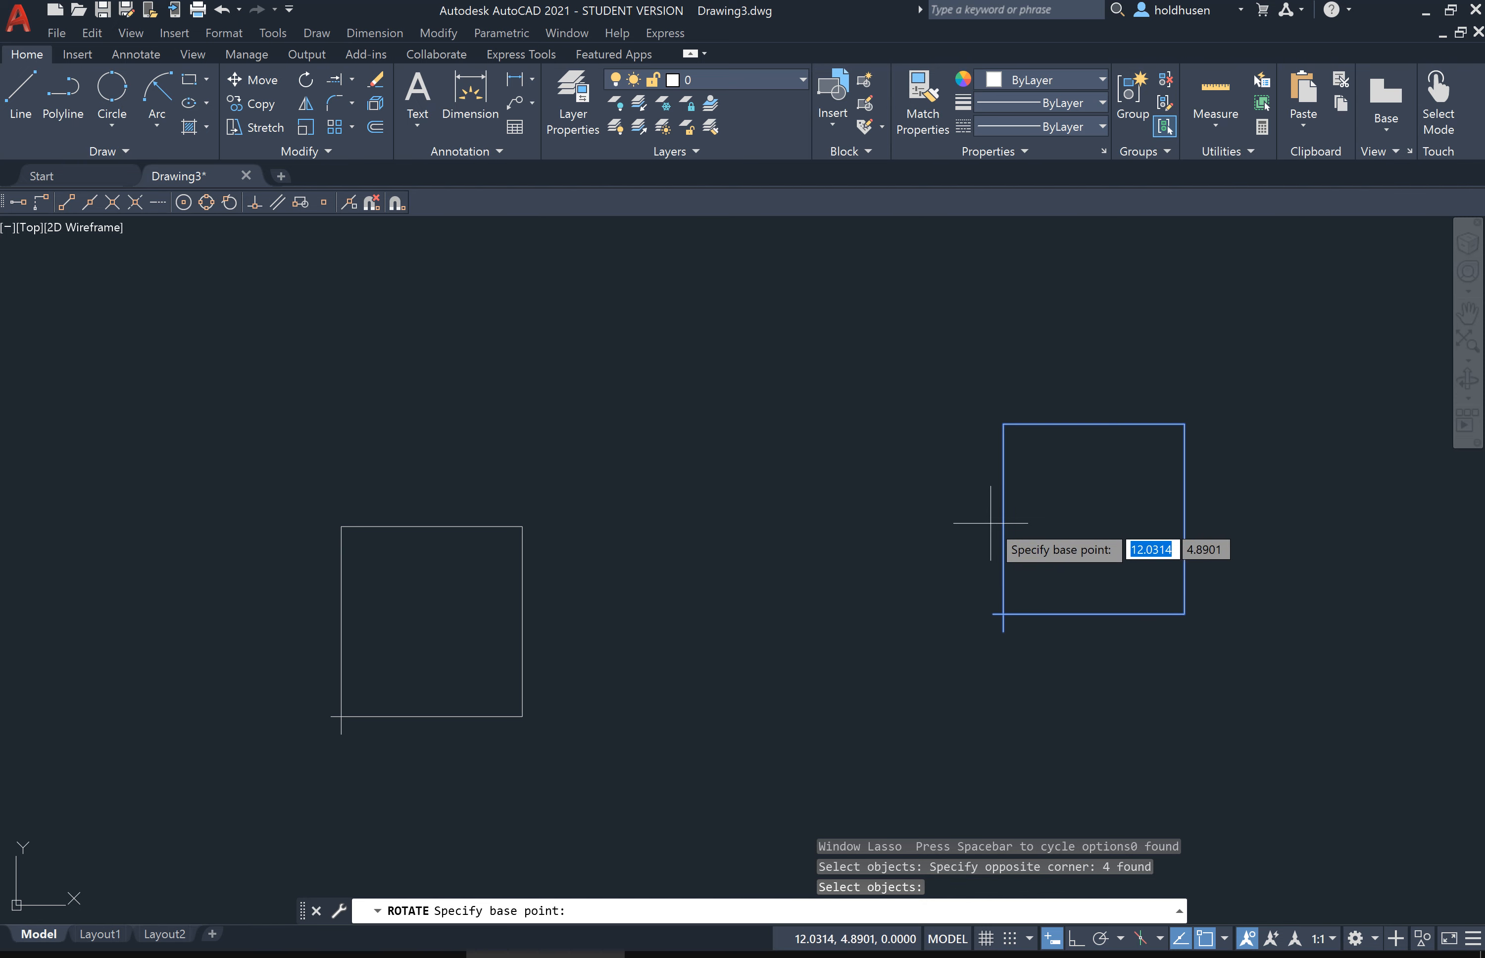
click(1003, 423)
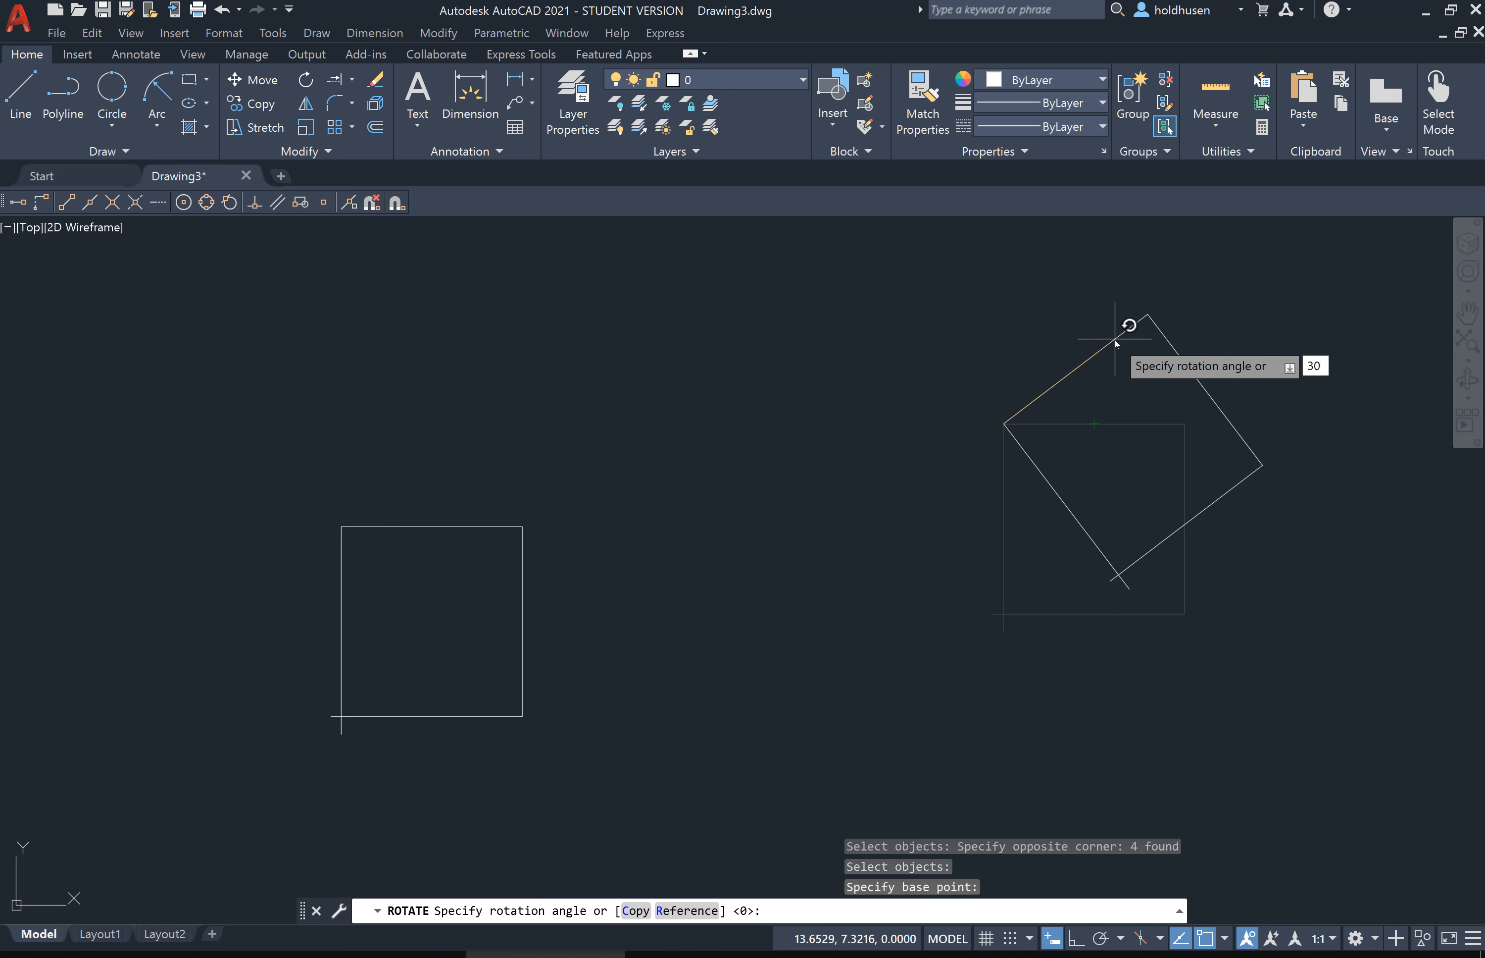
key(Return)
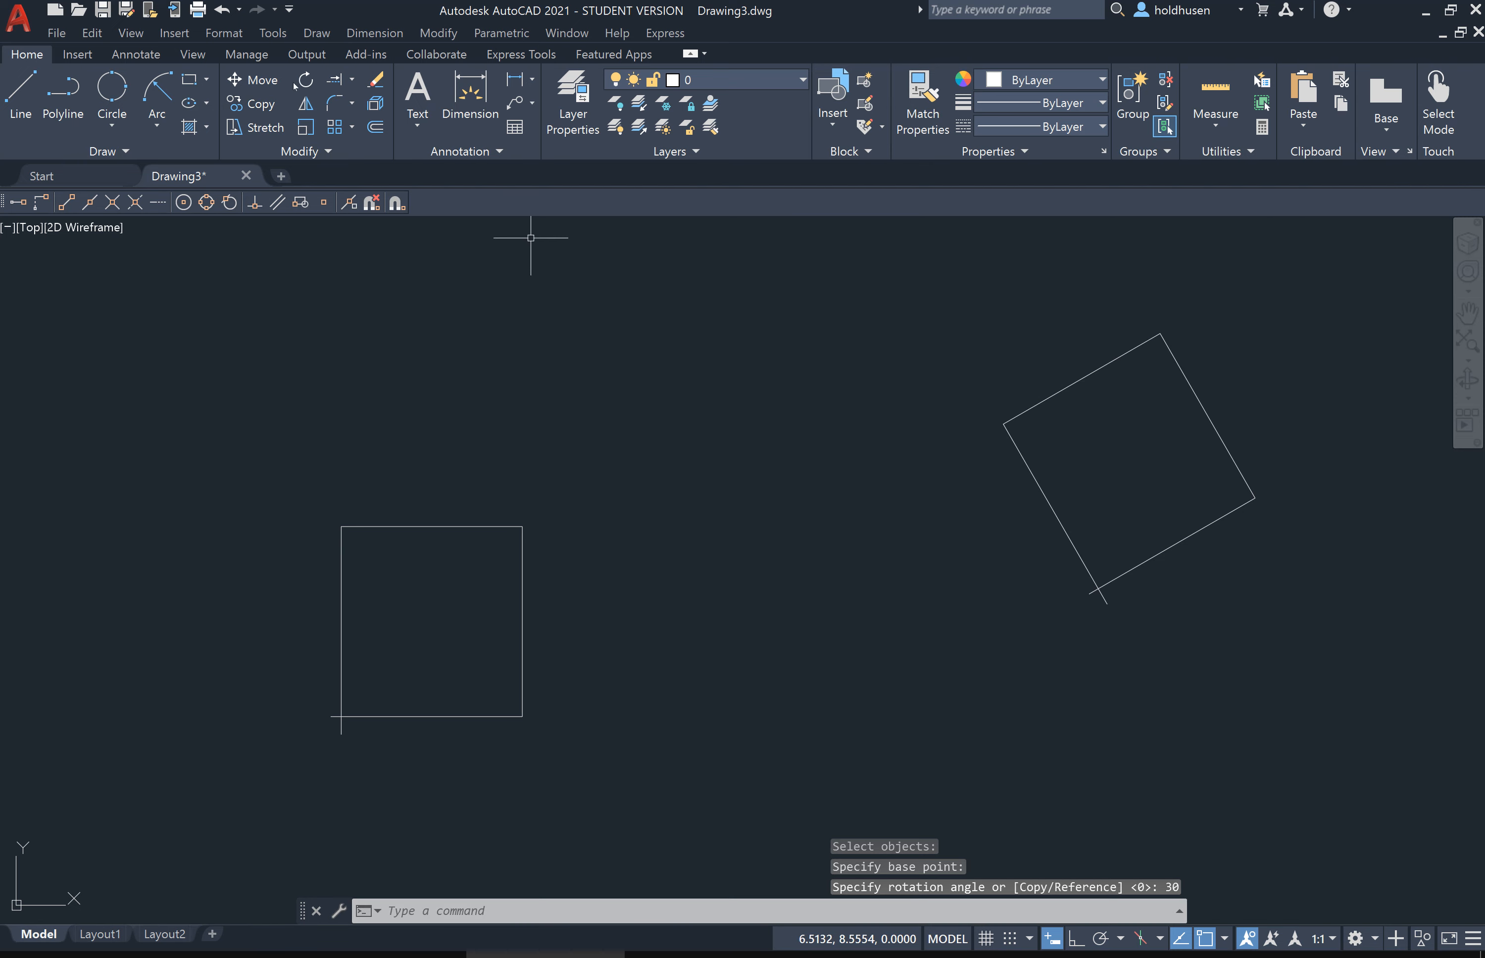
Step: Rotate the tilted square again about a point near its centre, picking the angle freehand toward the lower left
key(Return)
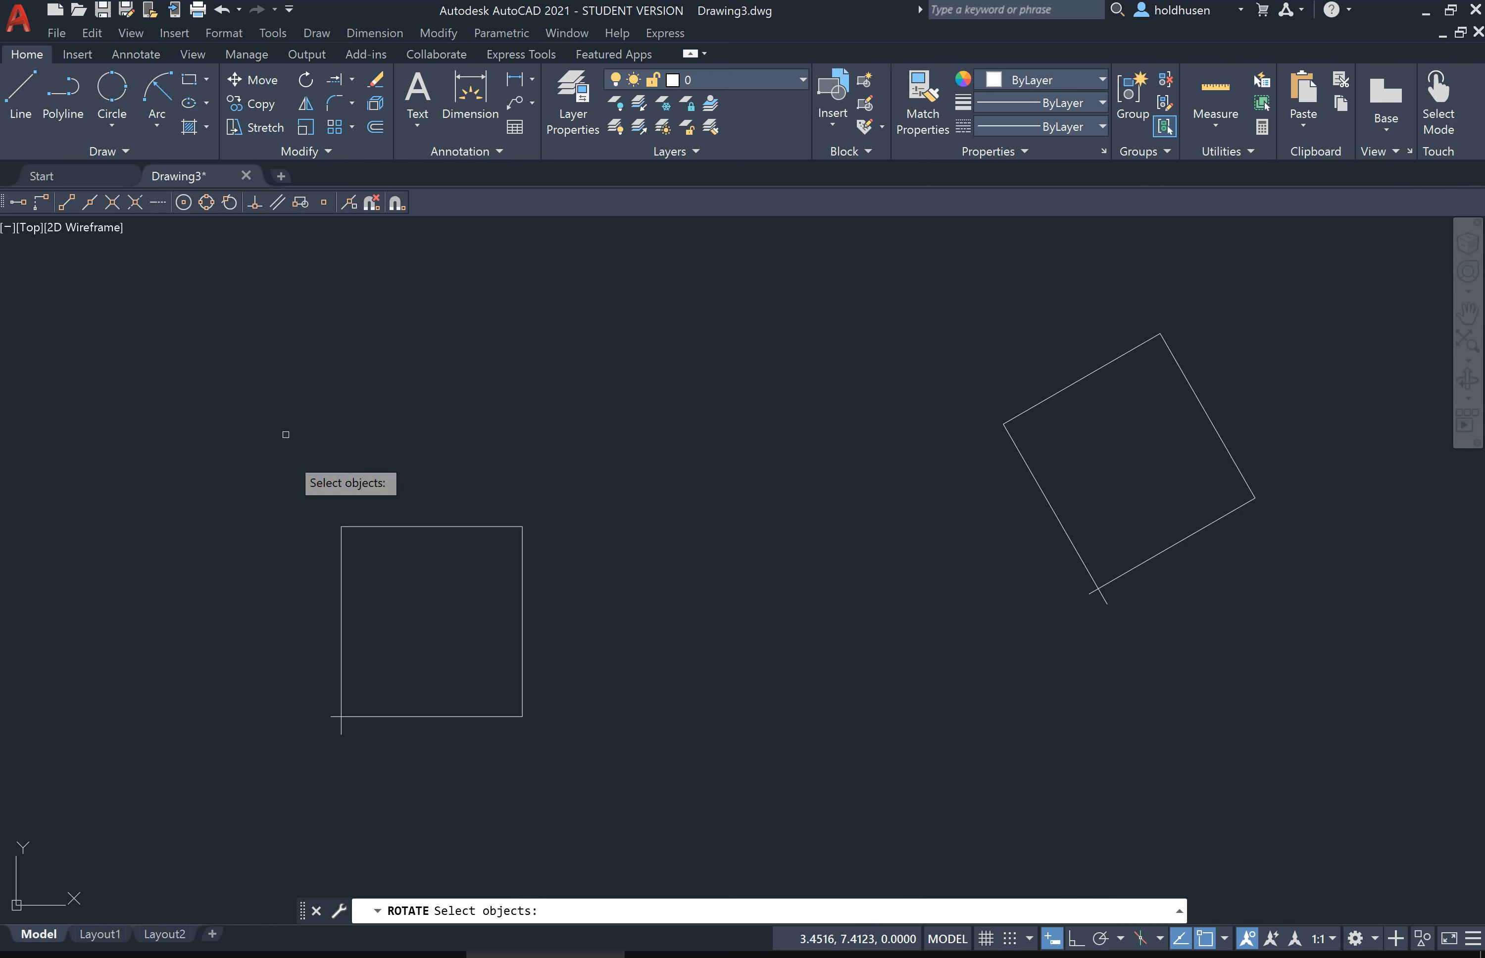
click(908, 292)
click(1351, 609)
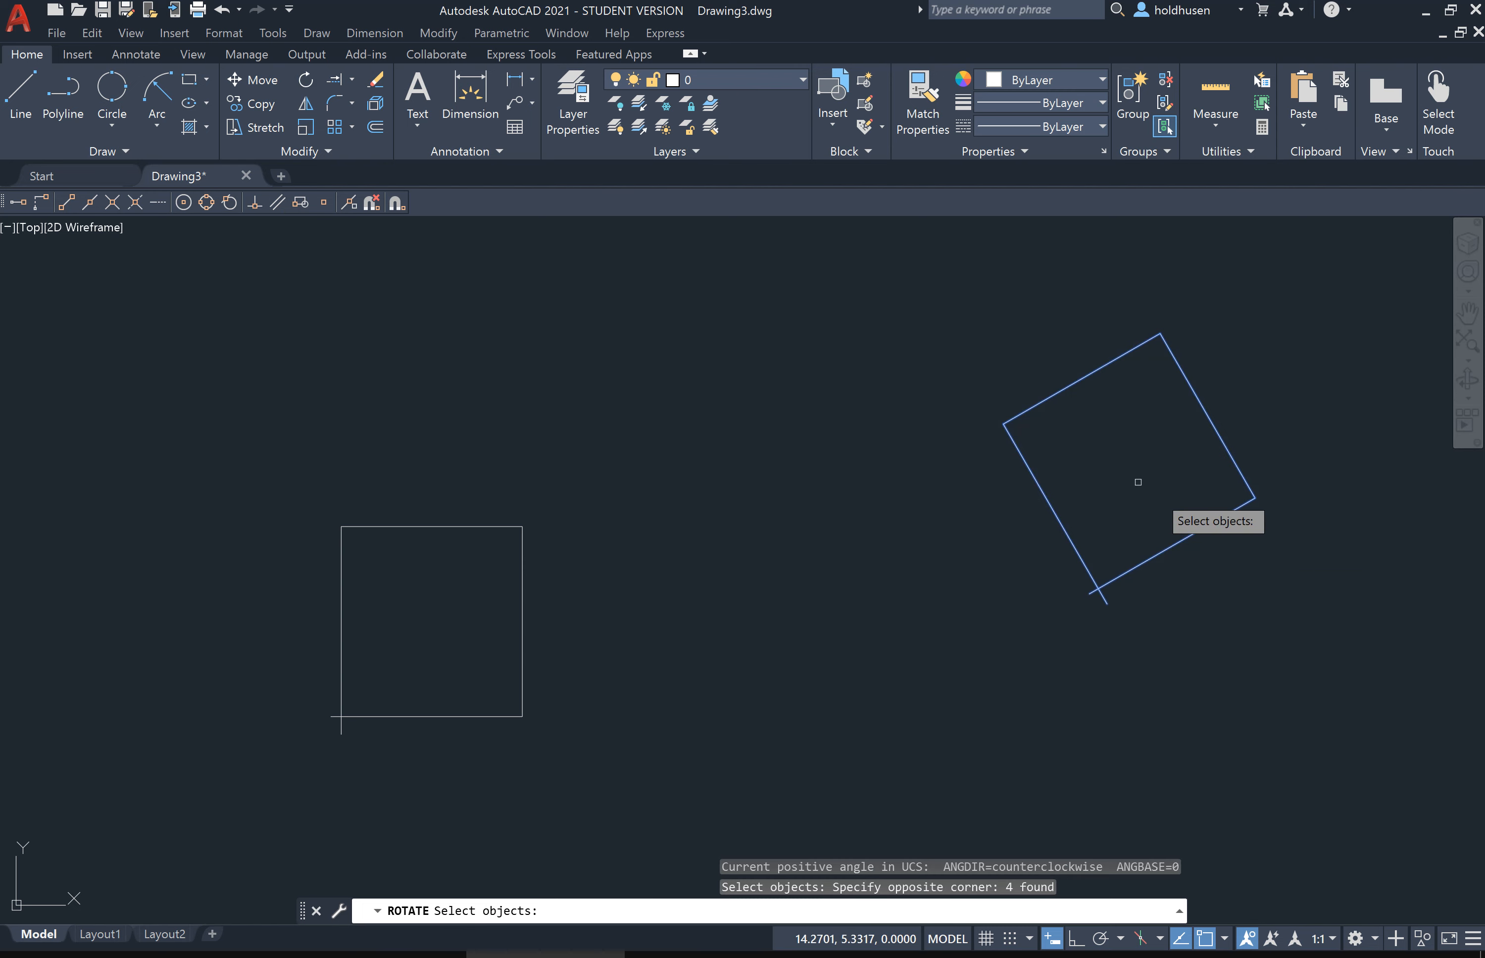
click(1133, 458)
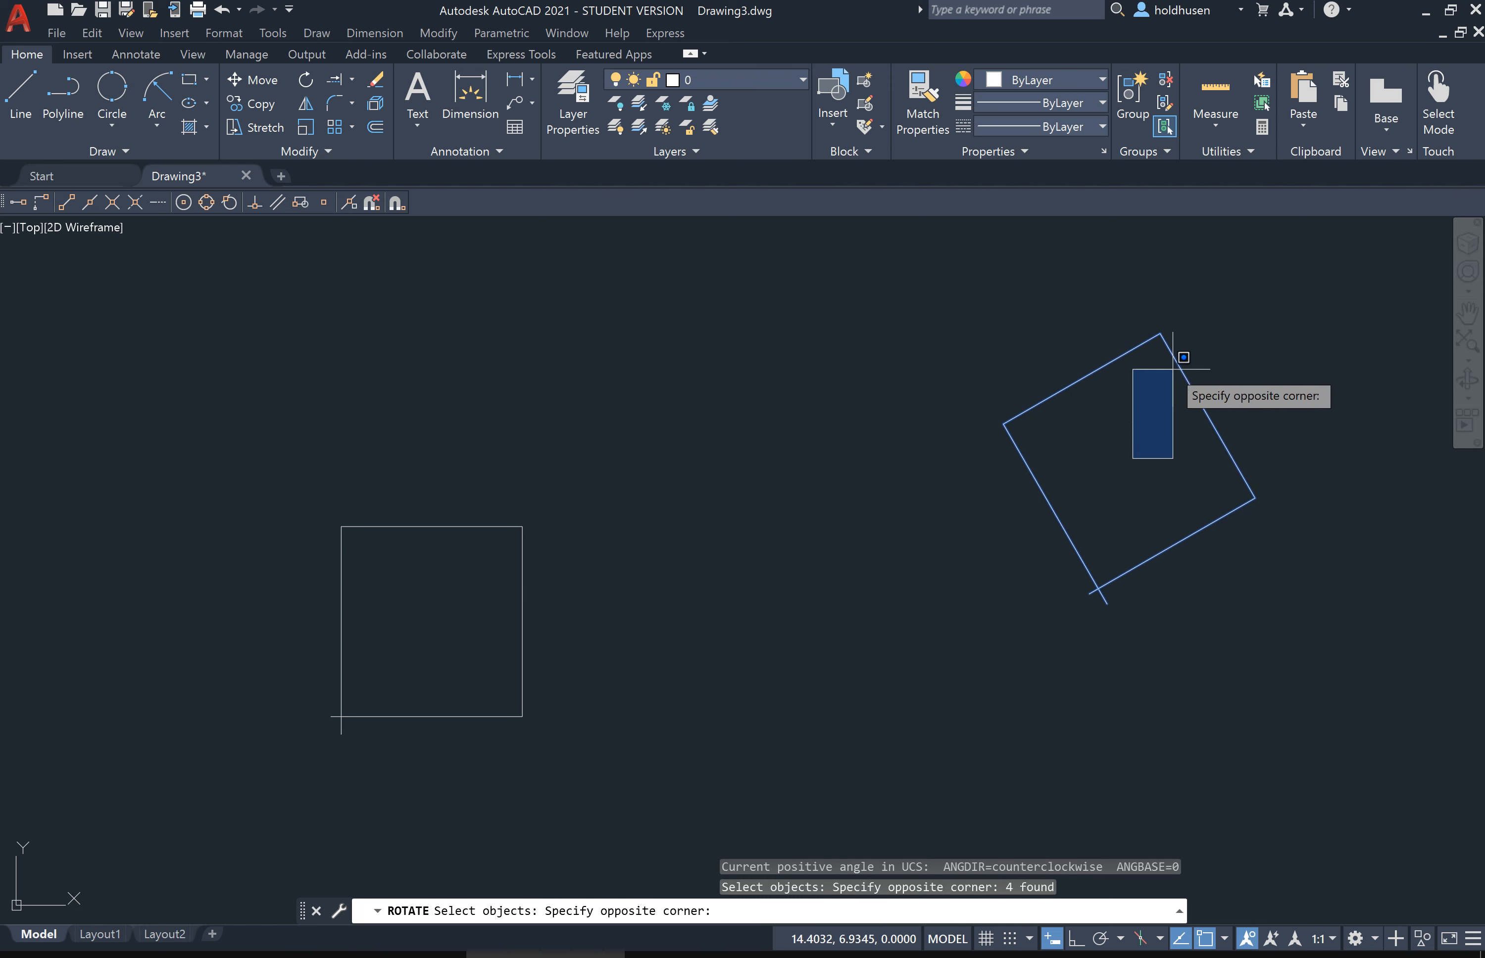
key(Return)
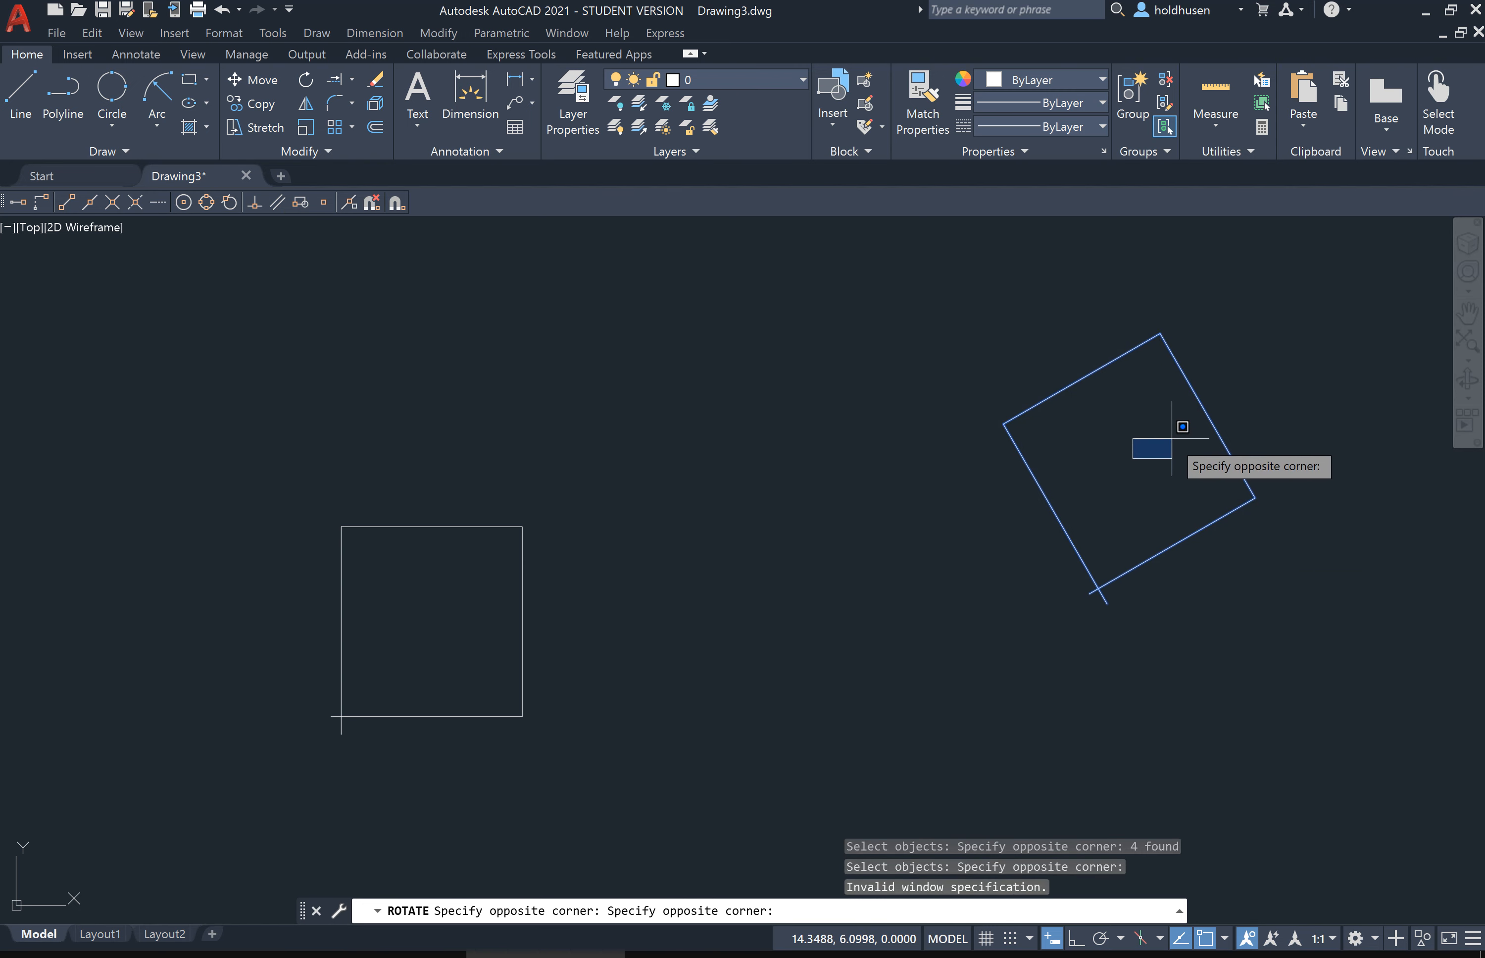
key(Escape)
key(Return)
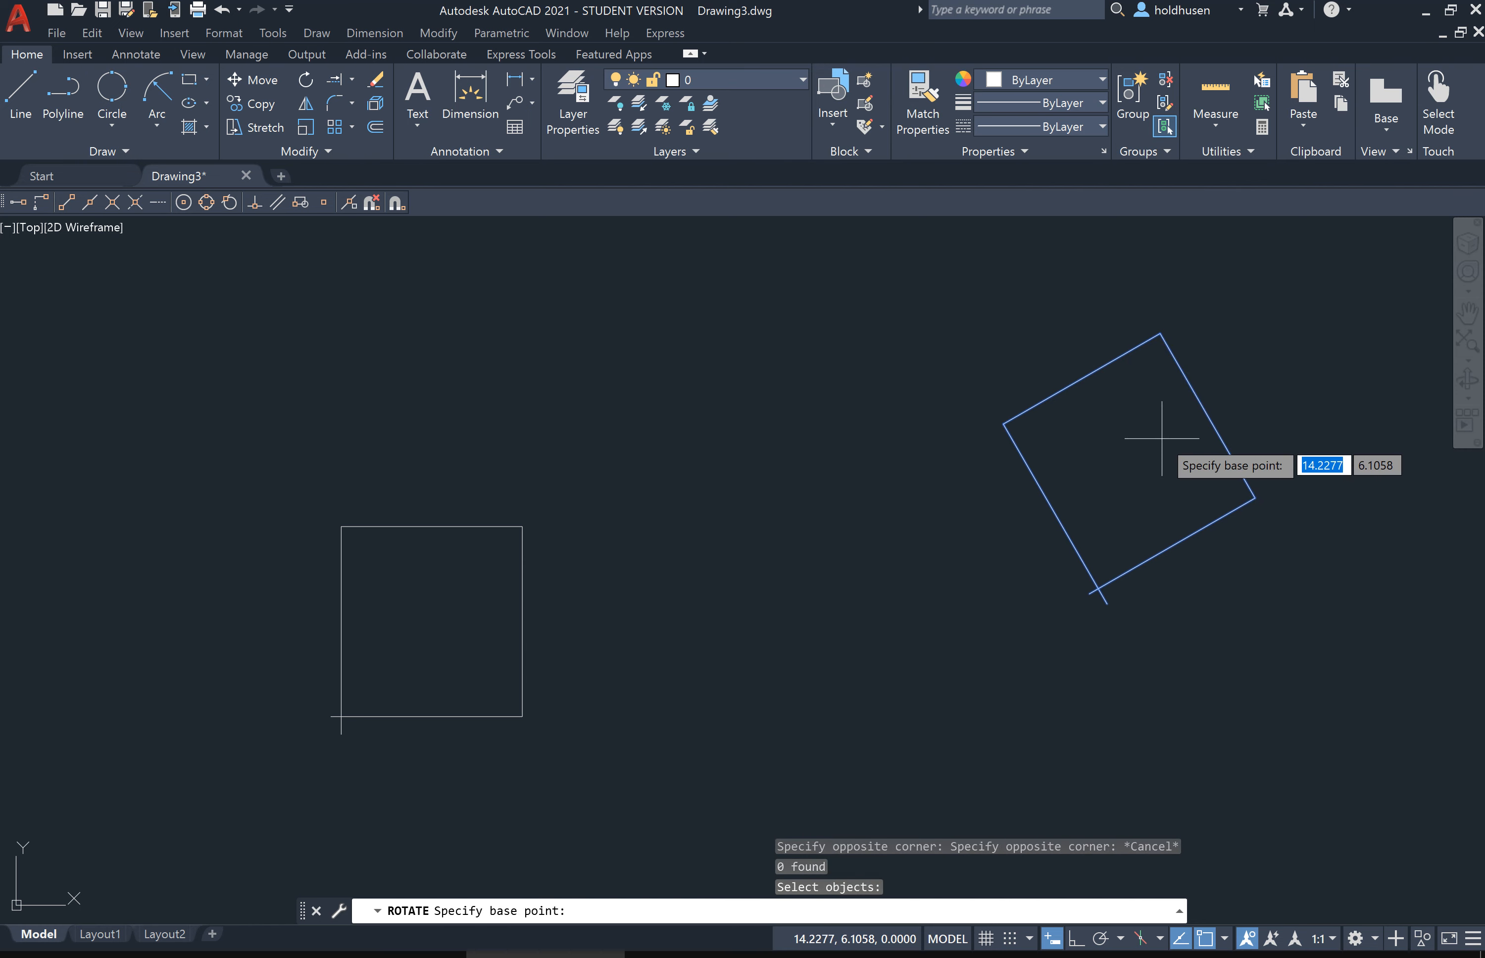
click(1136, 462)
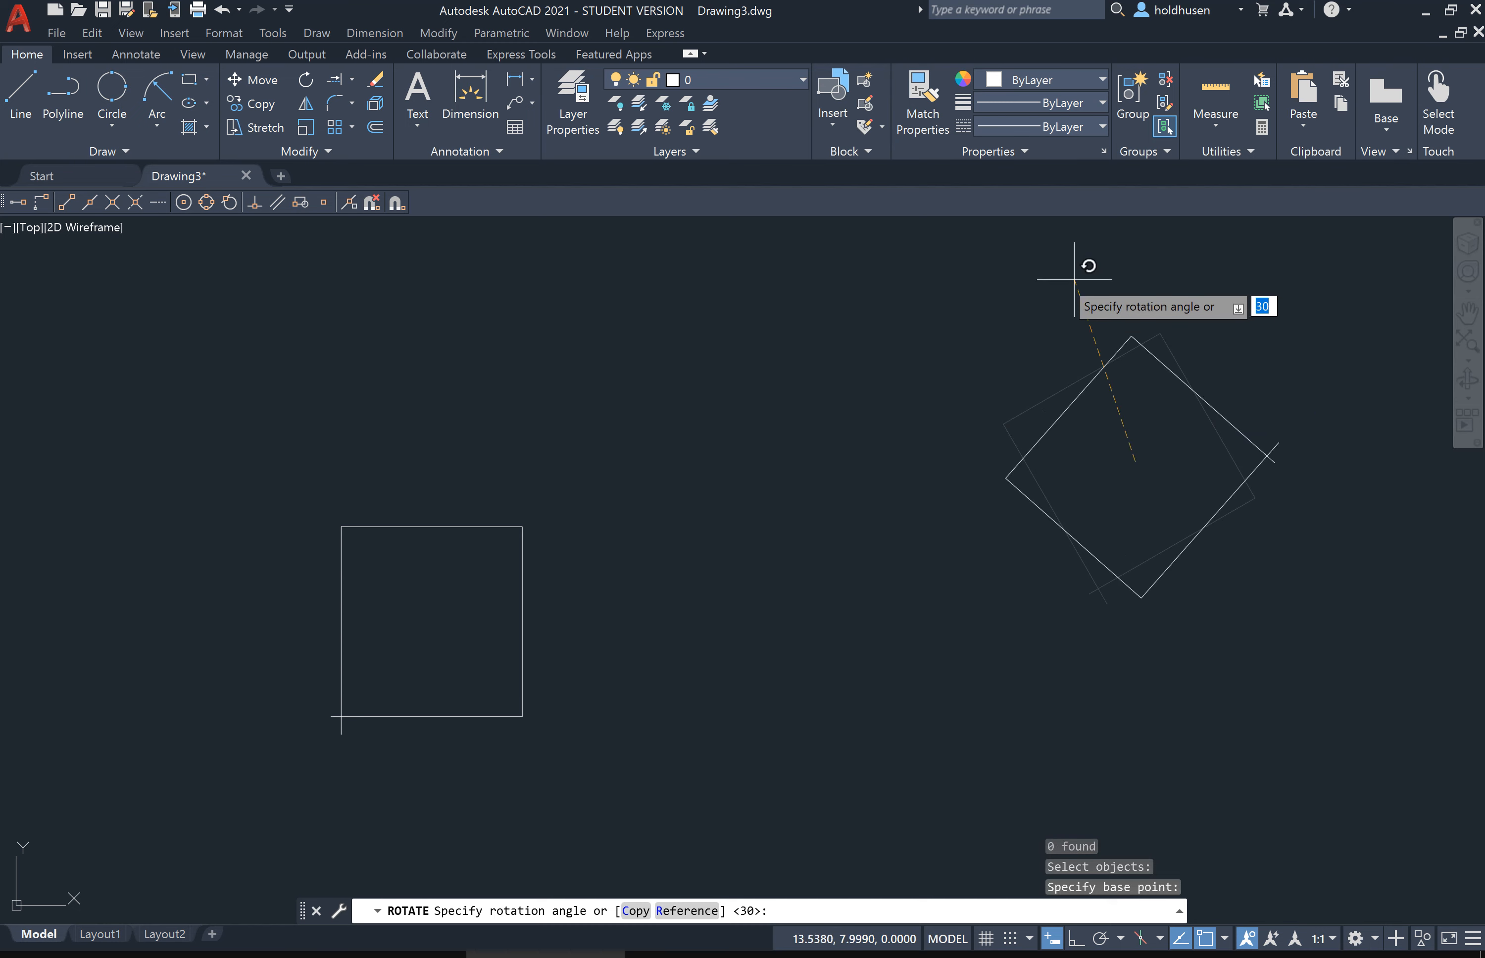
click(884, 621)
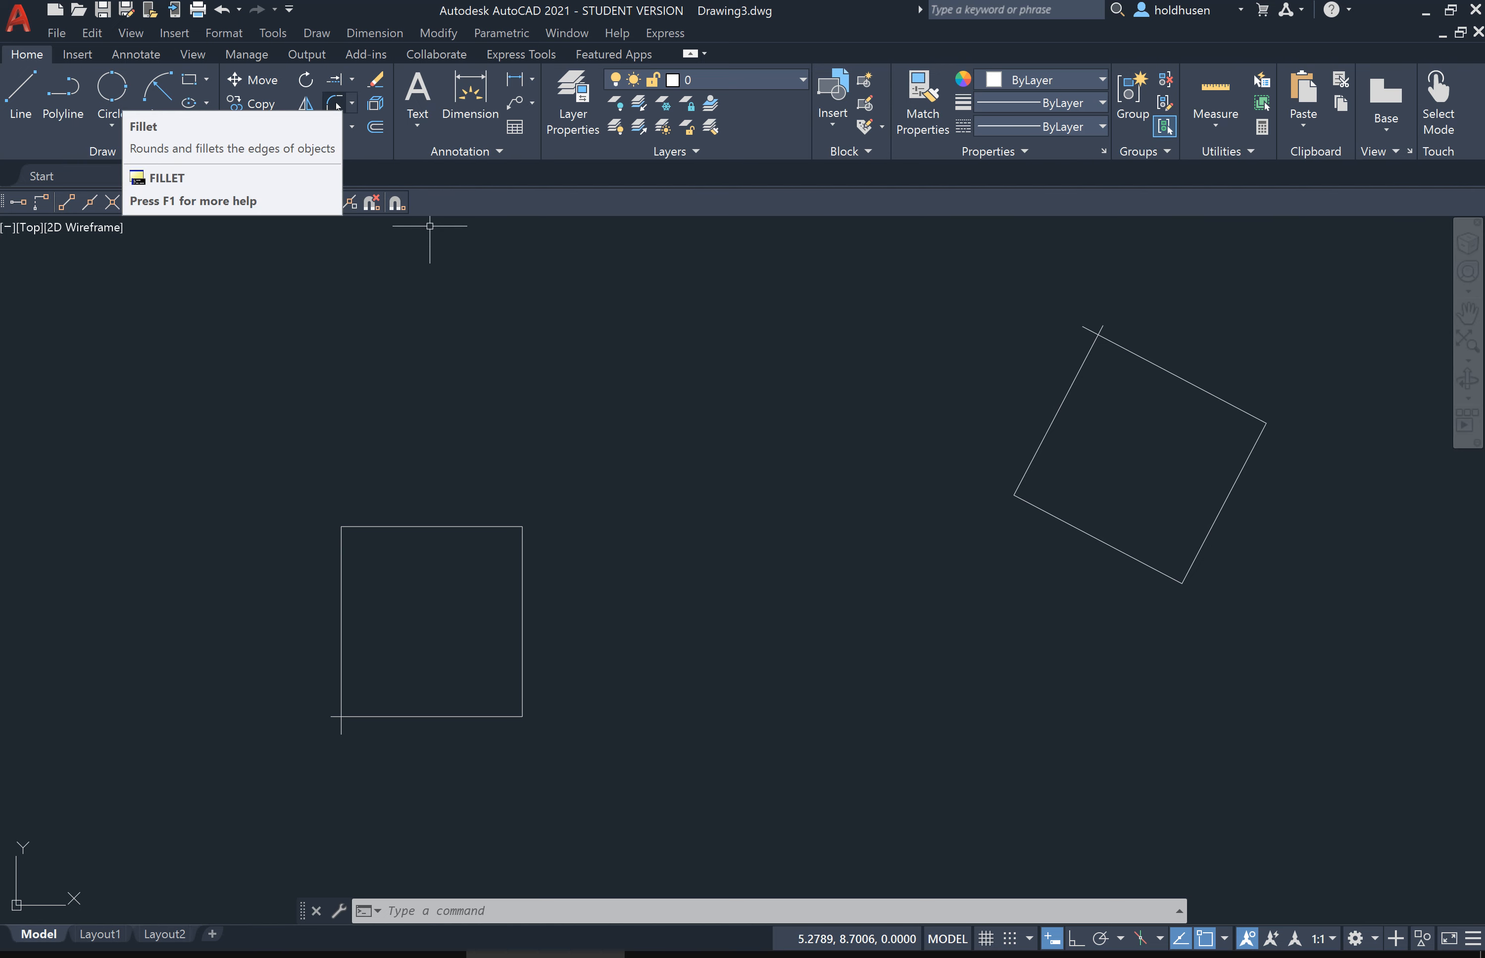
Step: Fillet the left corner of the tilted square with a radius of .25
click(335, 103)
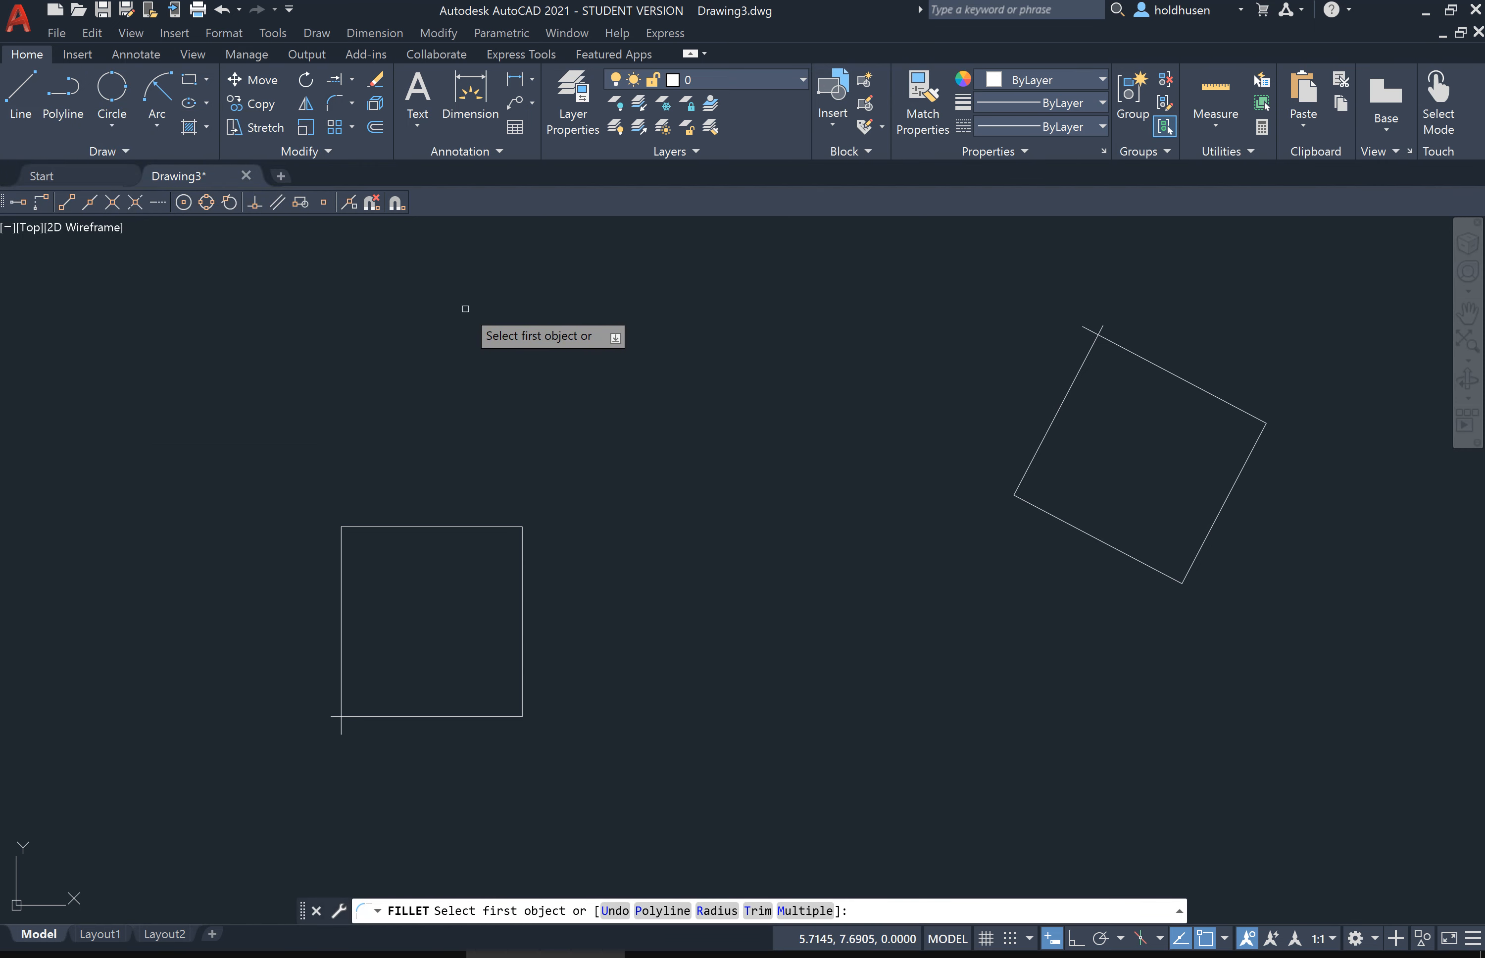
right_click(465, 309)
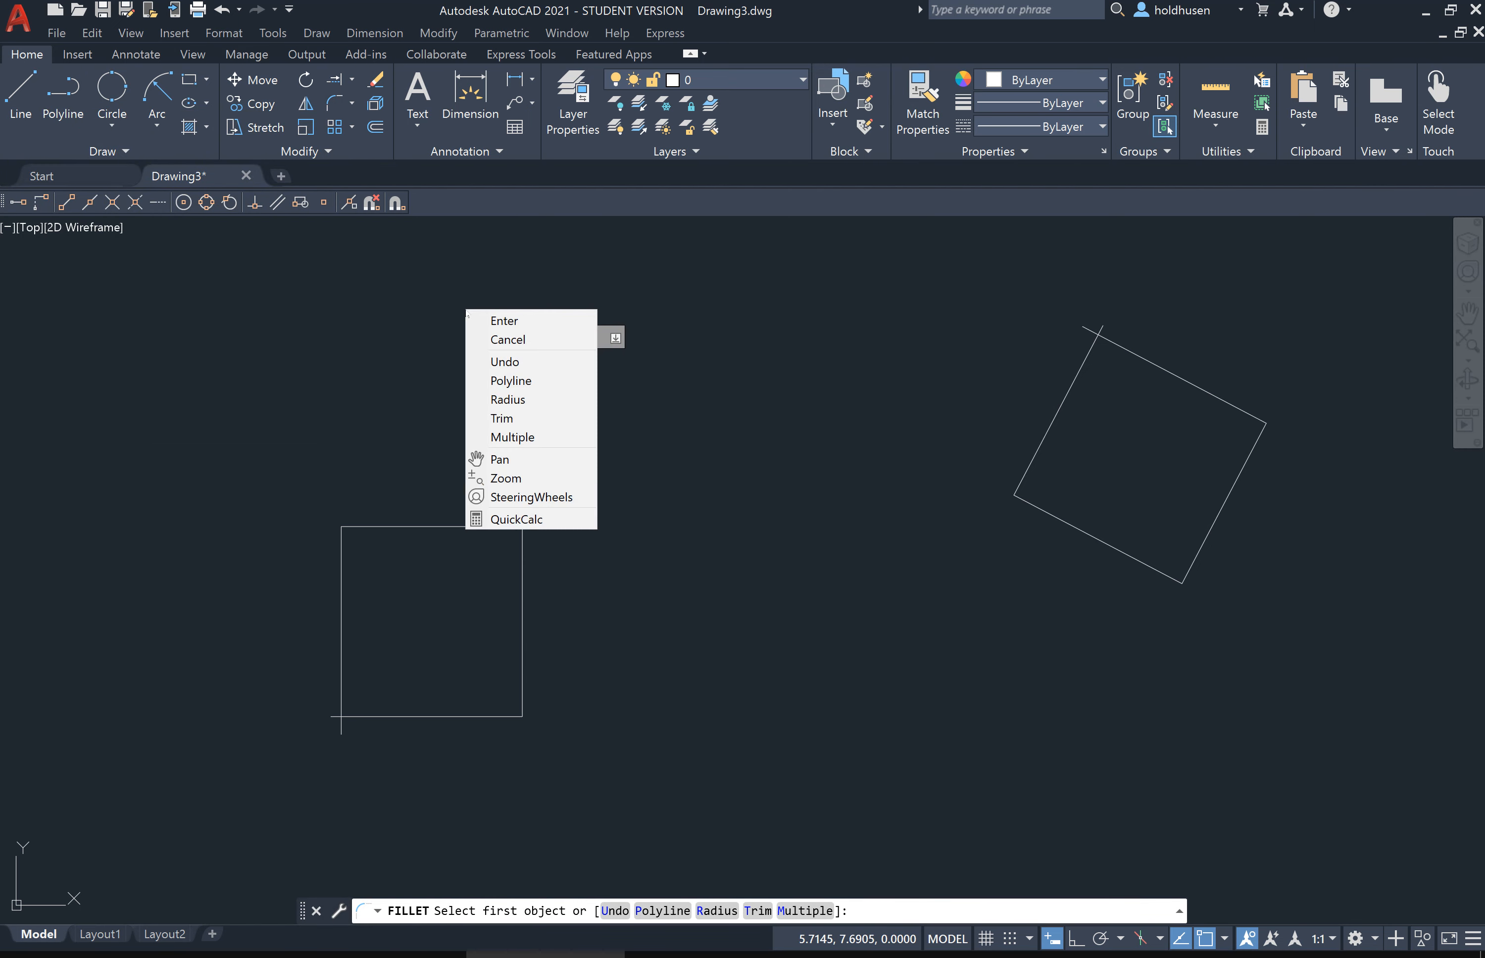
click(524, 401)
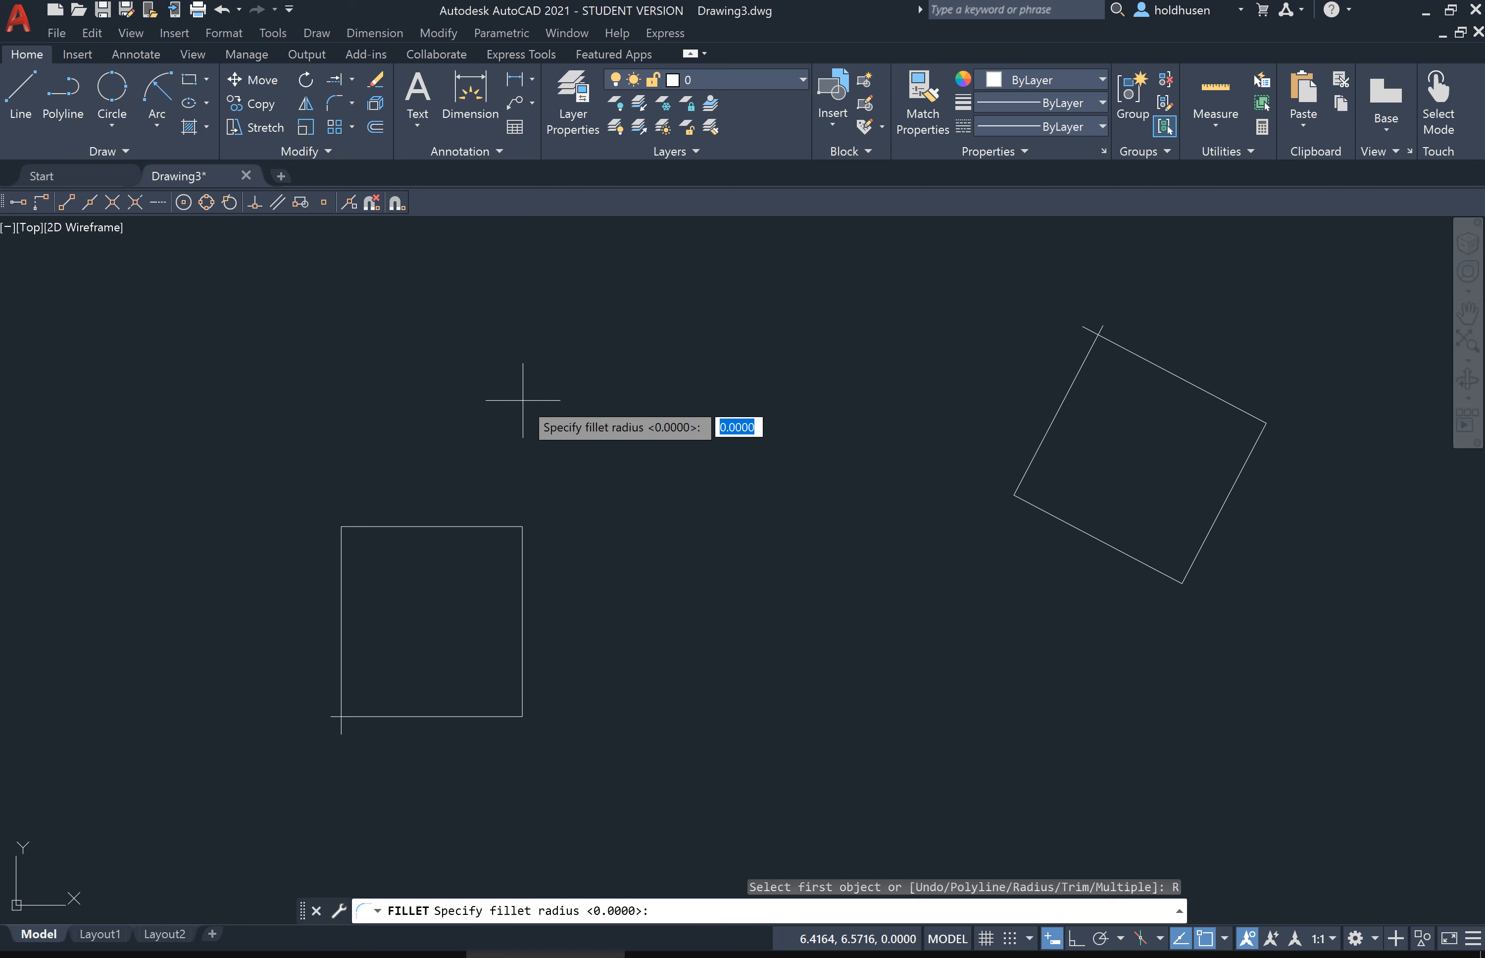
text(.25)
key(Return)
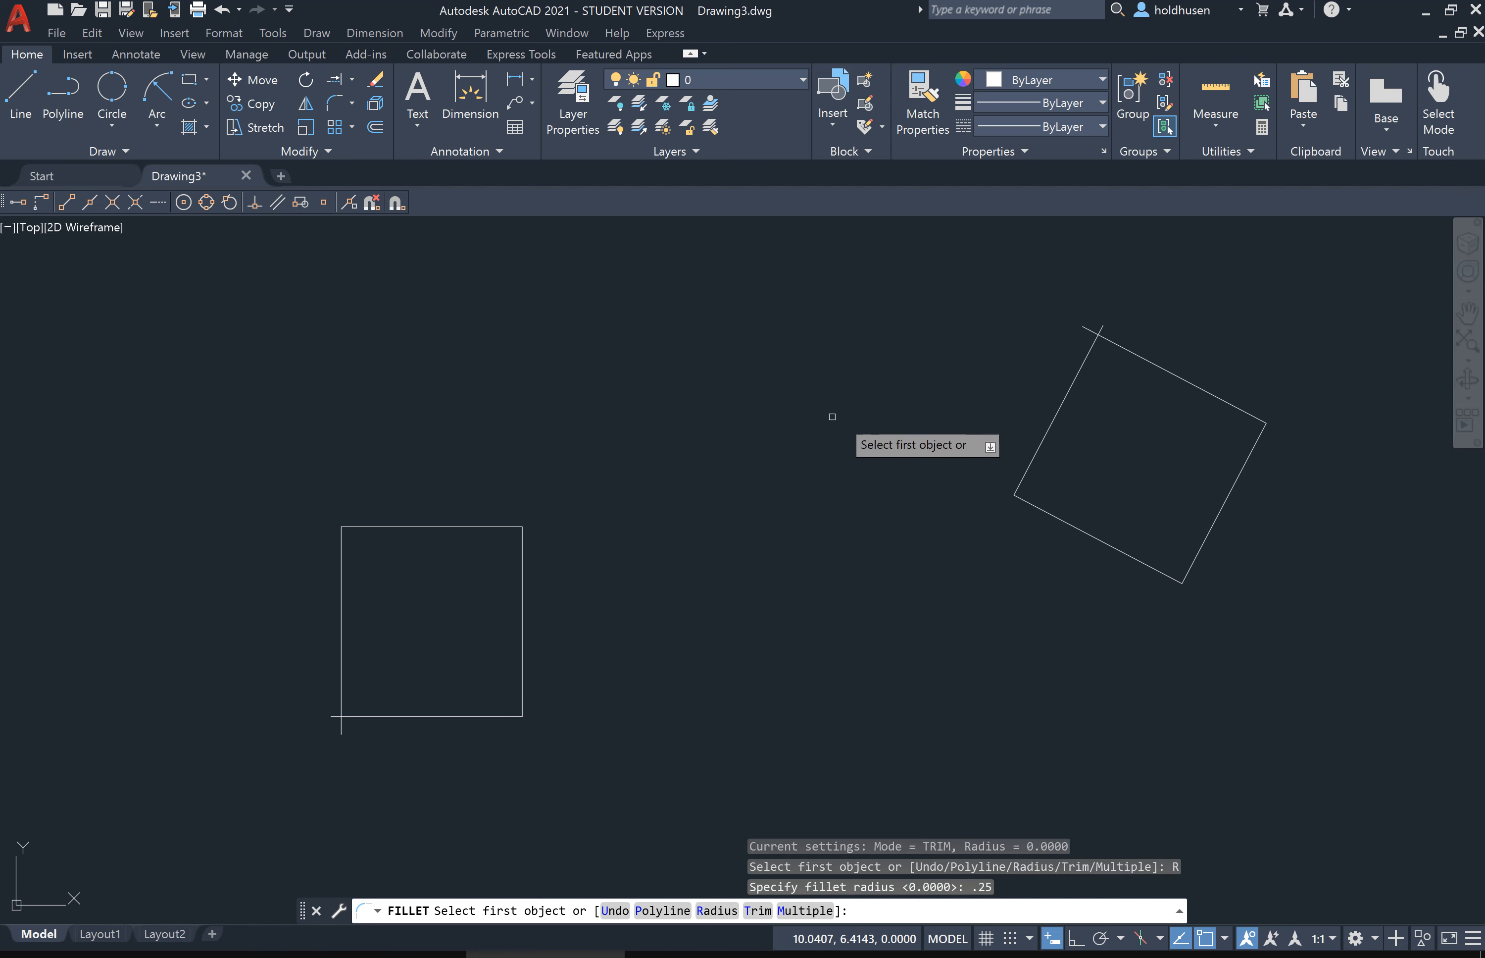
click(1050, 431)
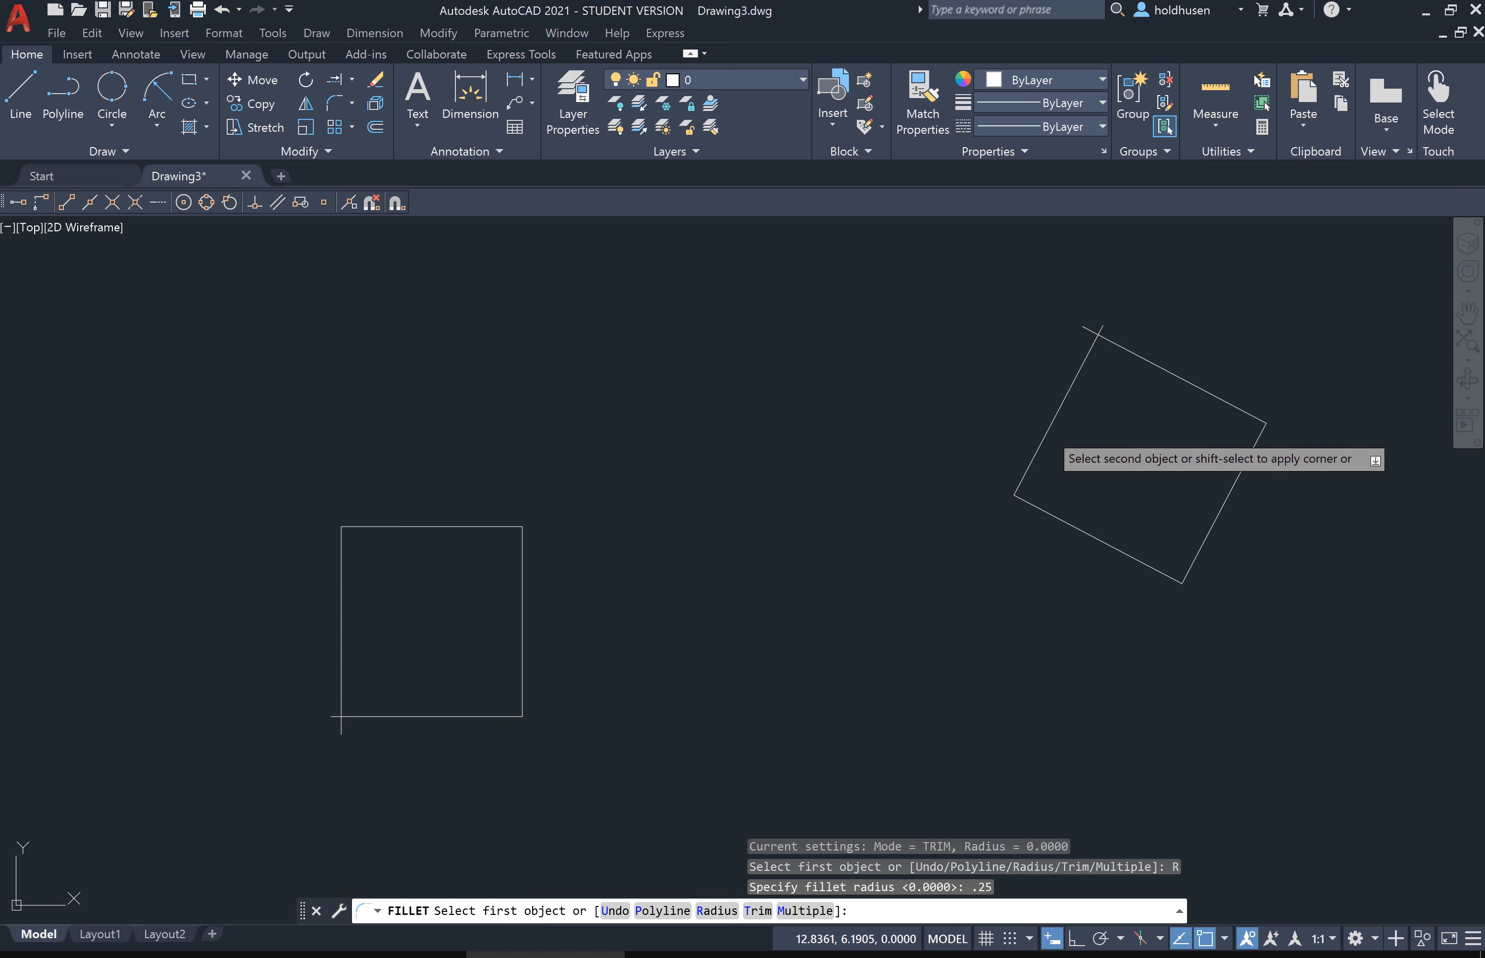
click(1067, 524)
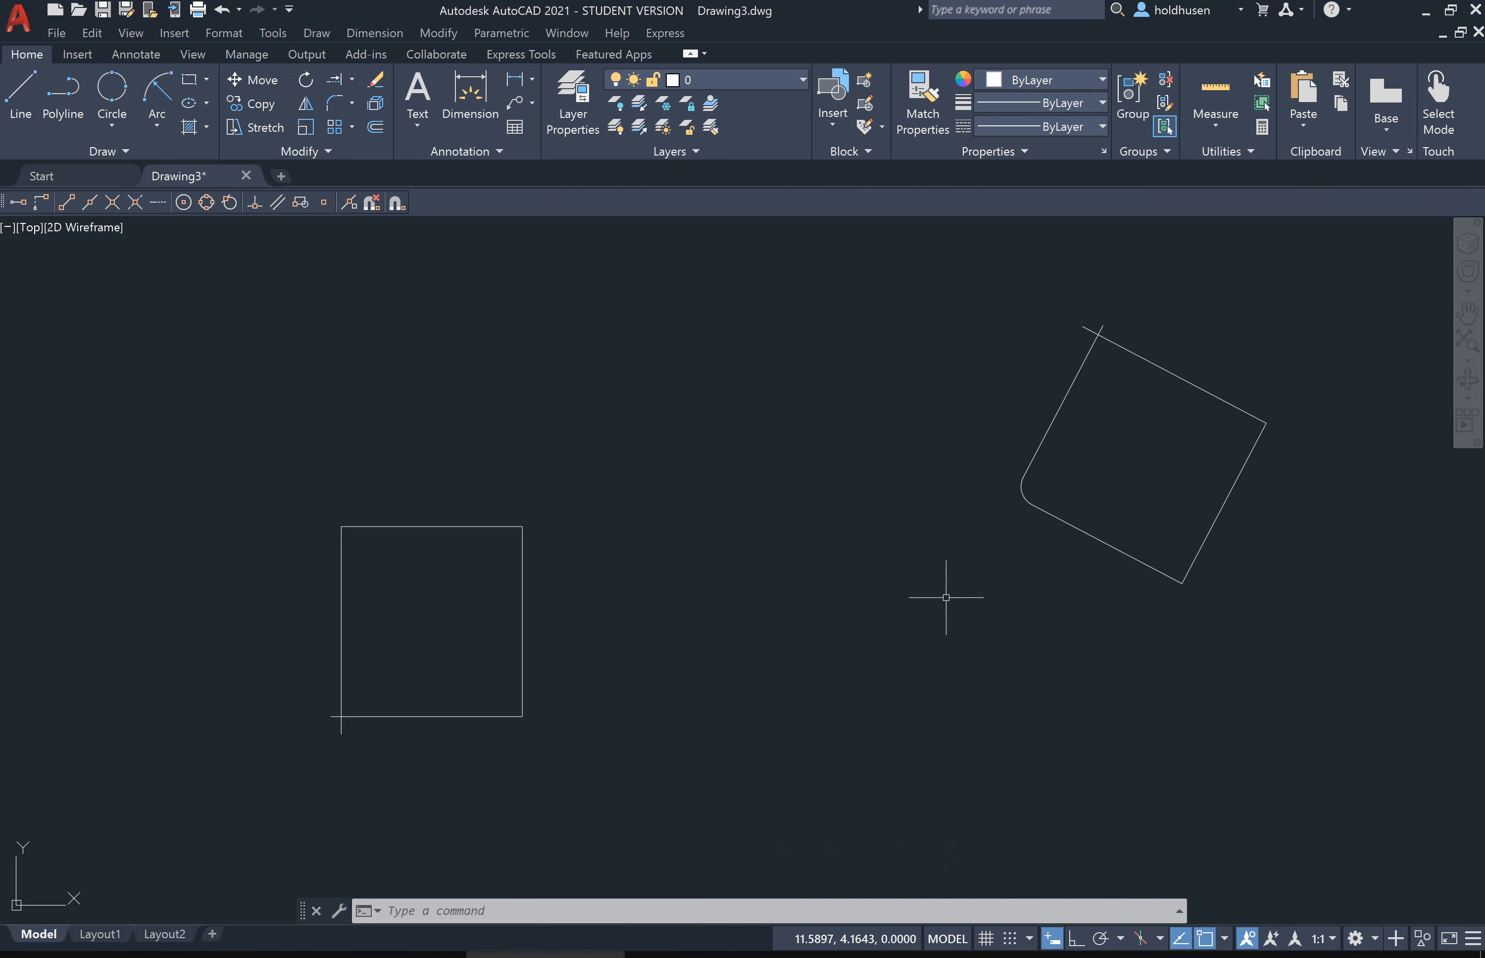
Step: Fillet the tilted square's upper corner, where its two lines cross, with a radius of .5
click(335, 104)
right_click(563, 314)
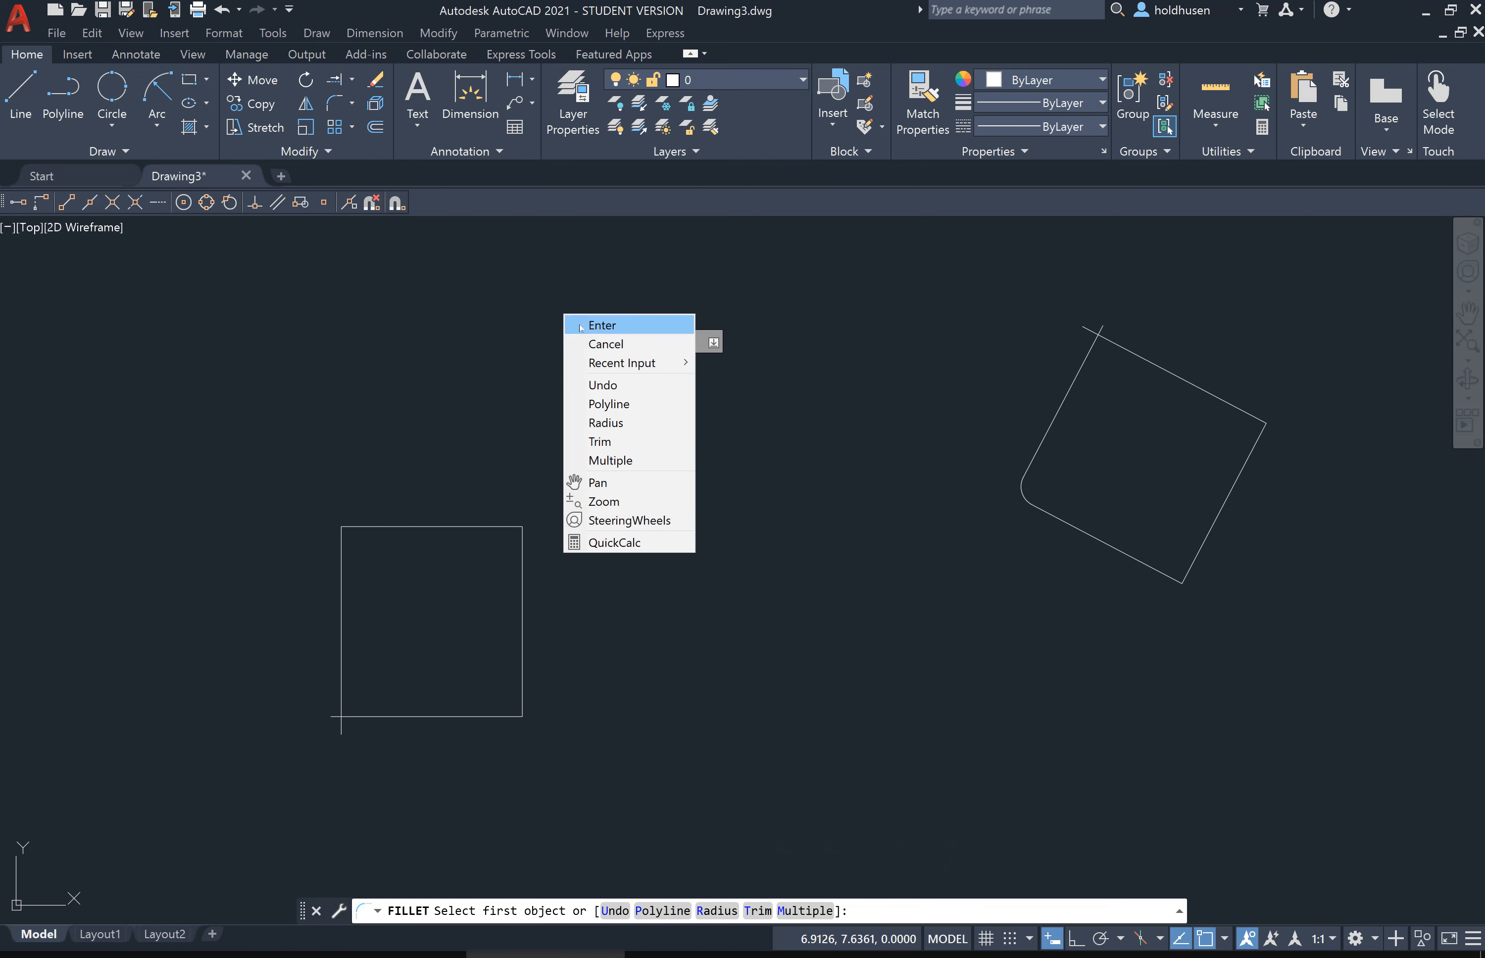
click(615, 423)
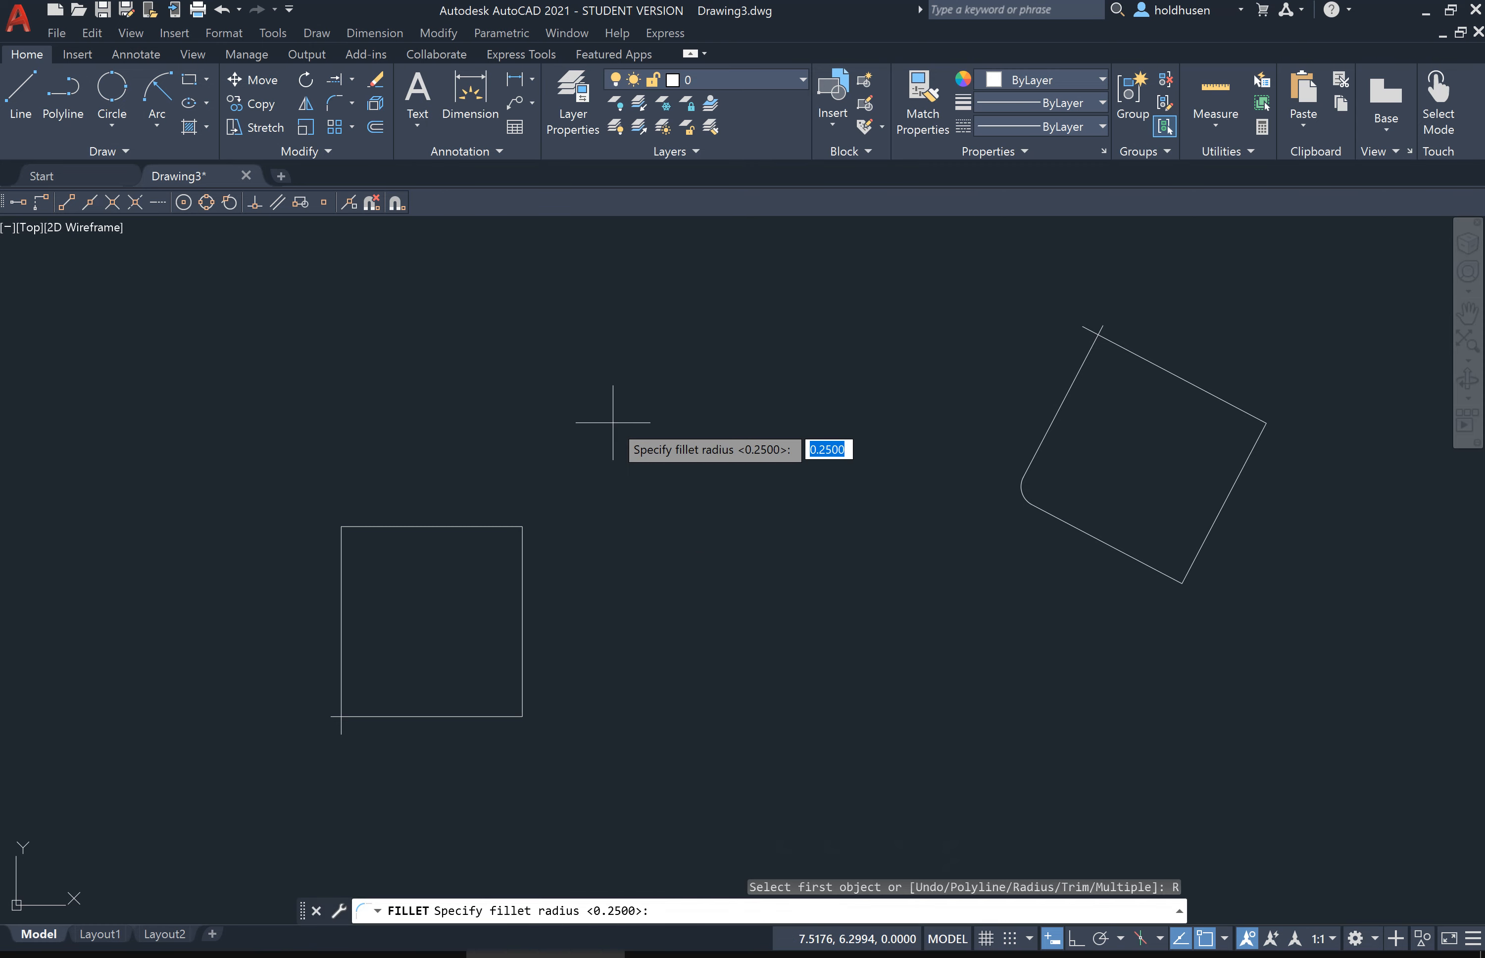
text(.5)
key(Return)
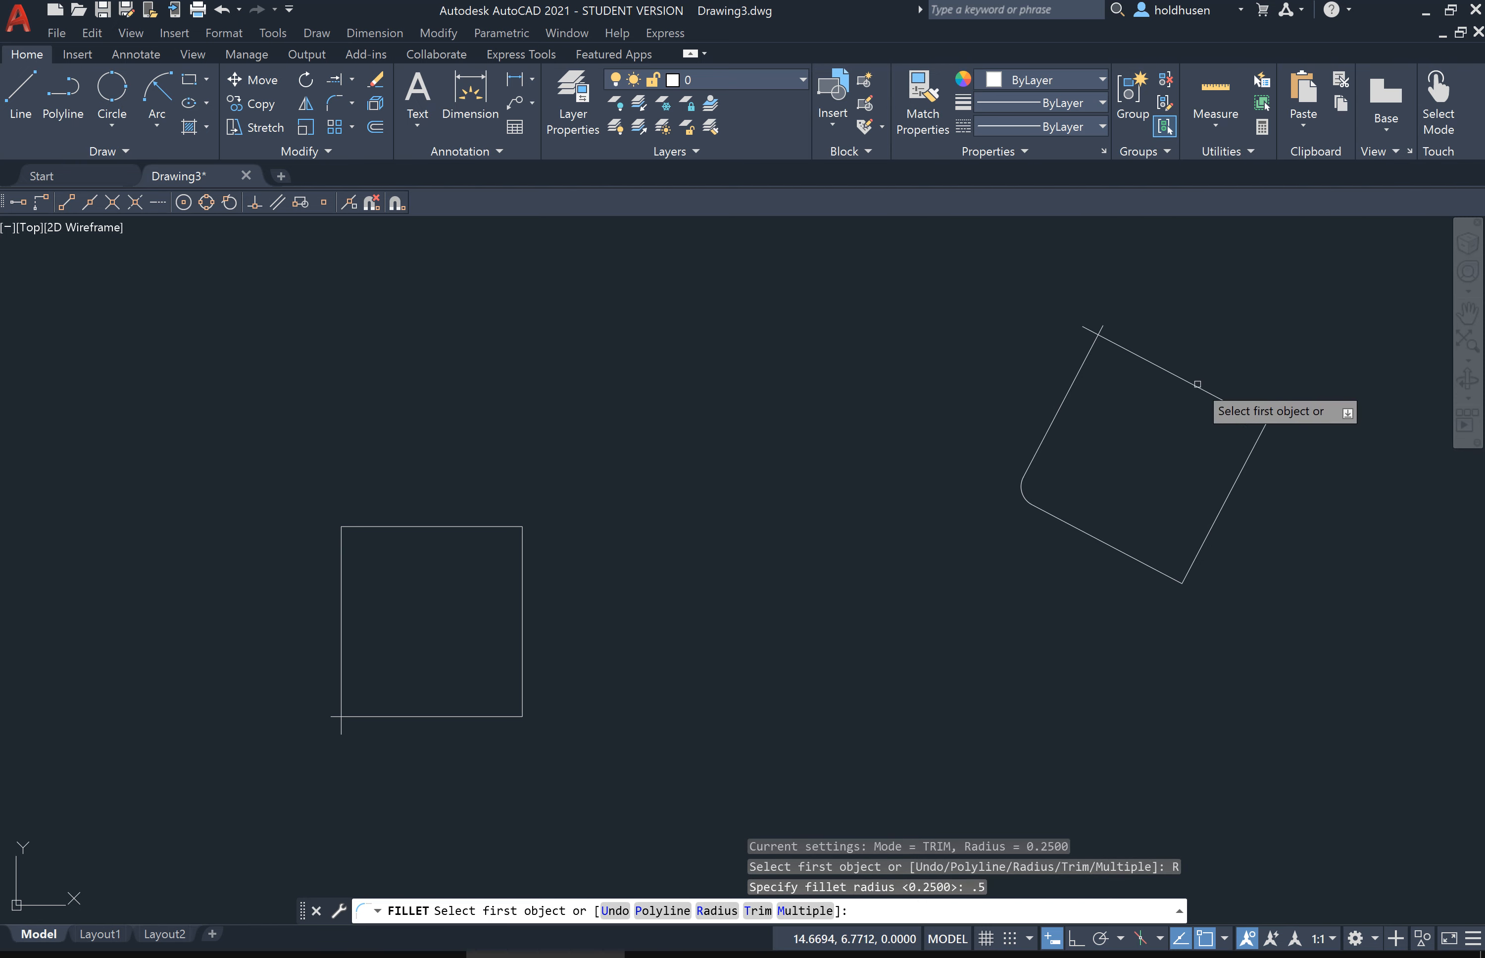
click(1176, 382)
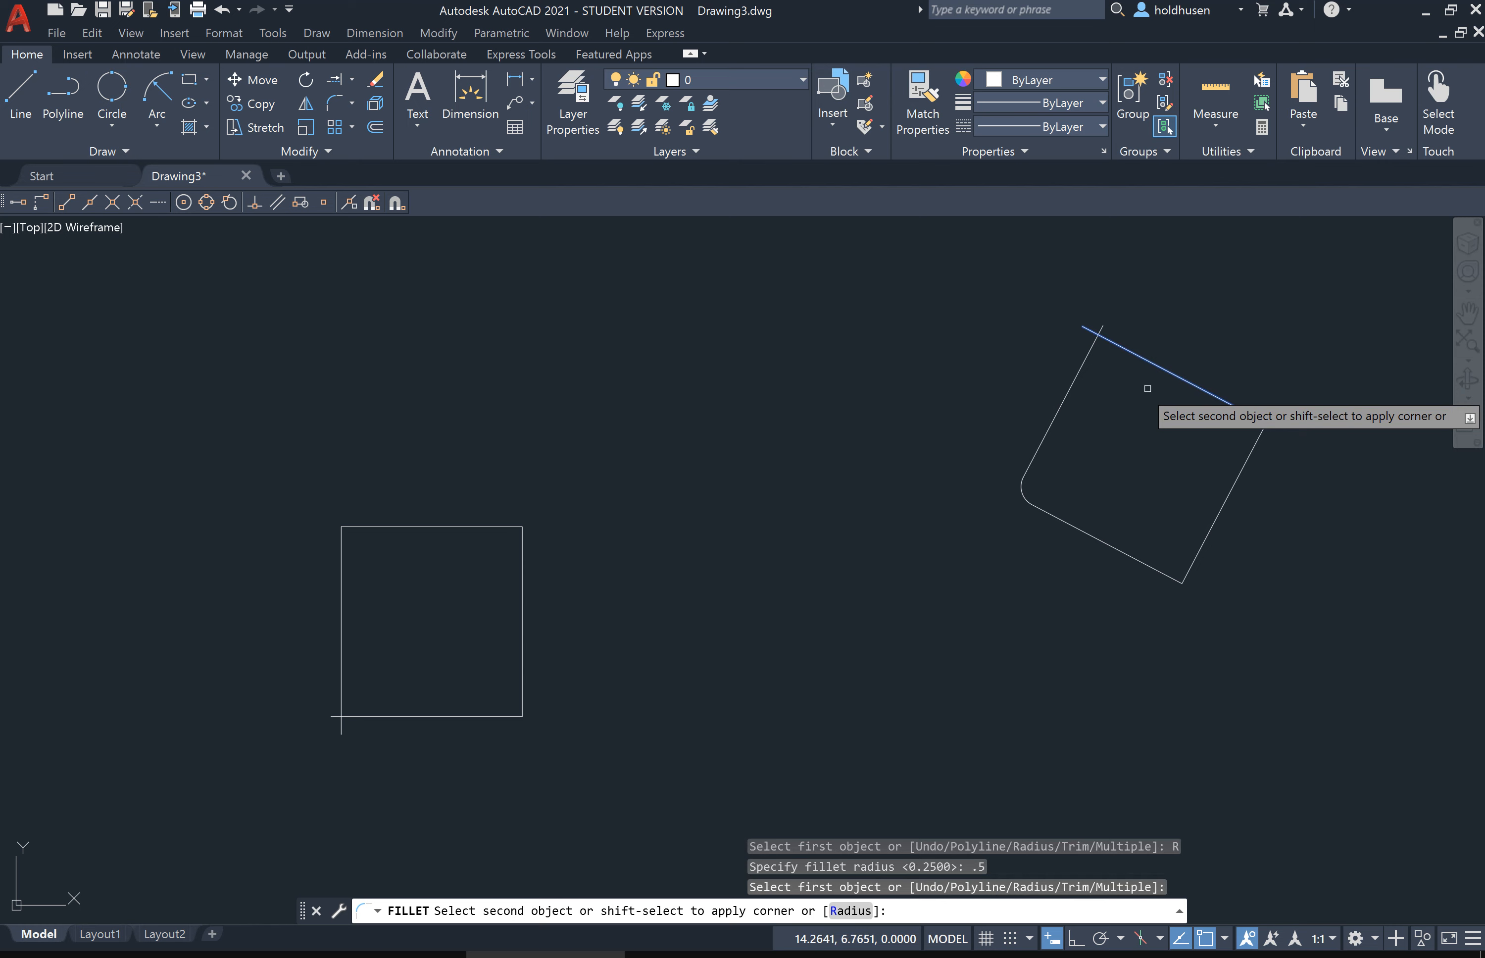
click(1067, 394)
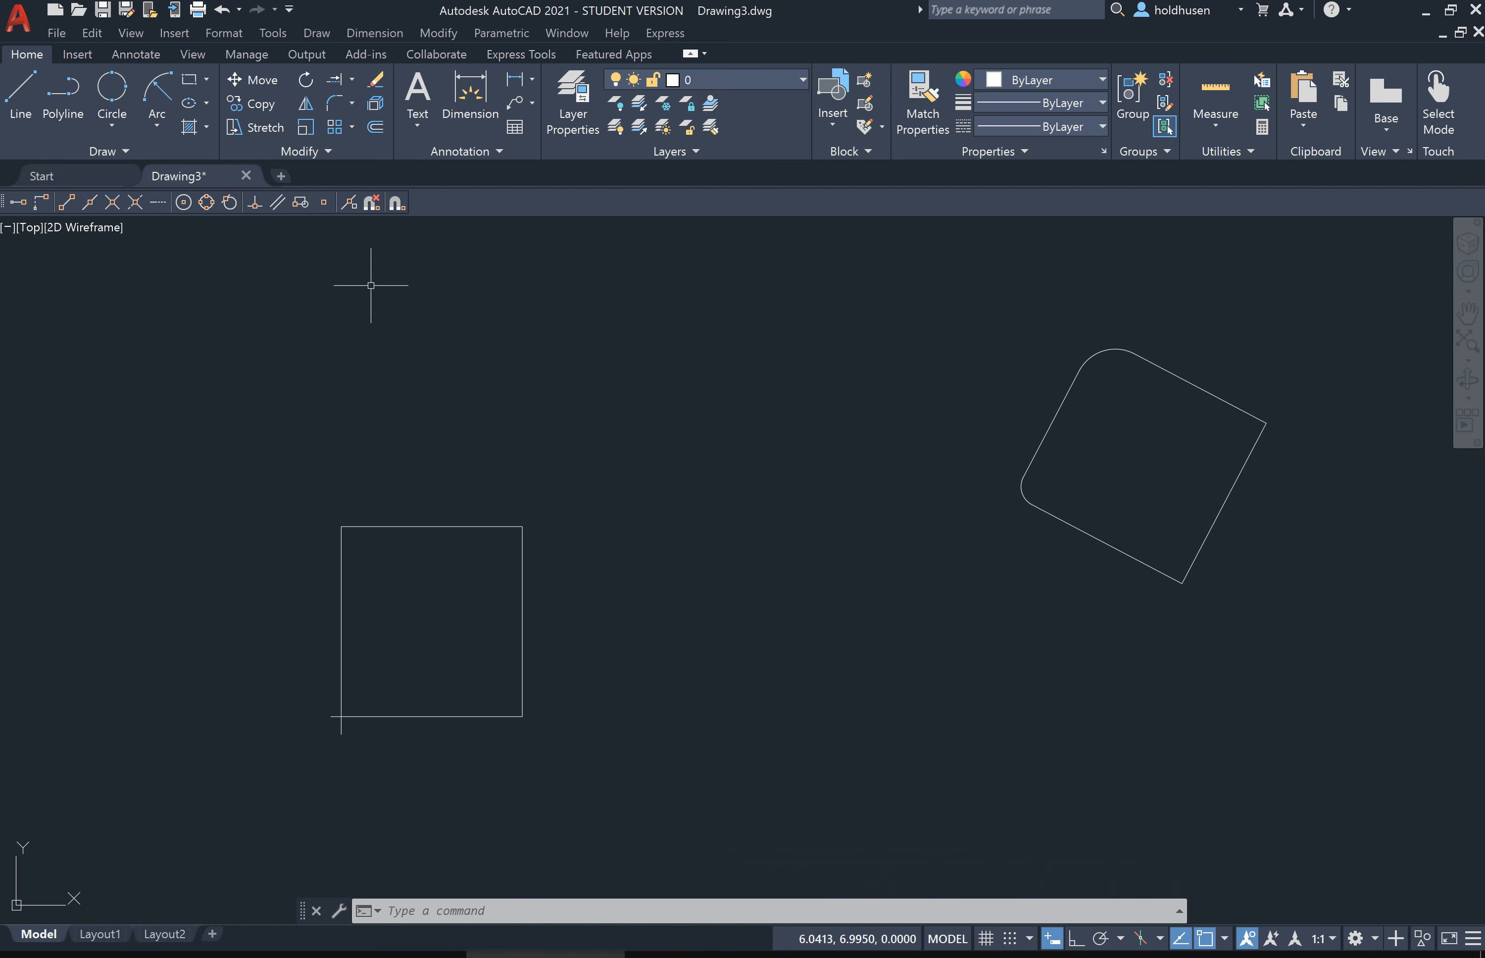
Step: Draw a slightly rising line in the gap between the squares, from about (7.58, 4.49) to about (11.60, 5.13)
click(23, 91)
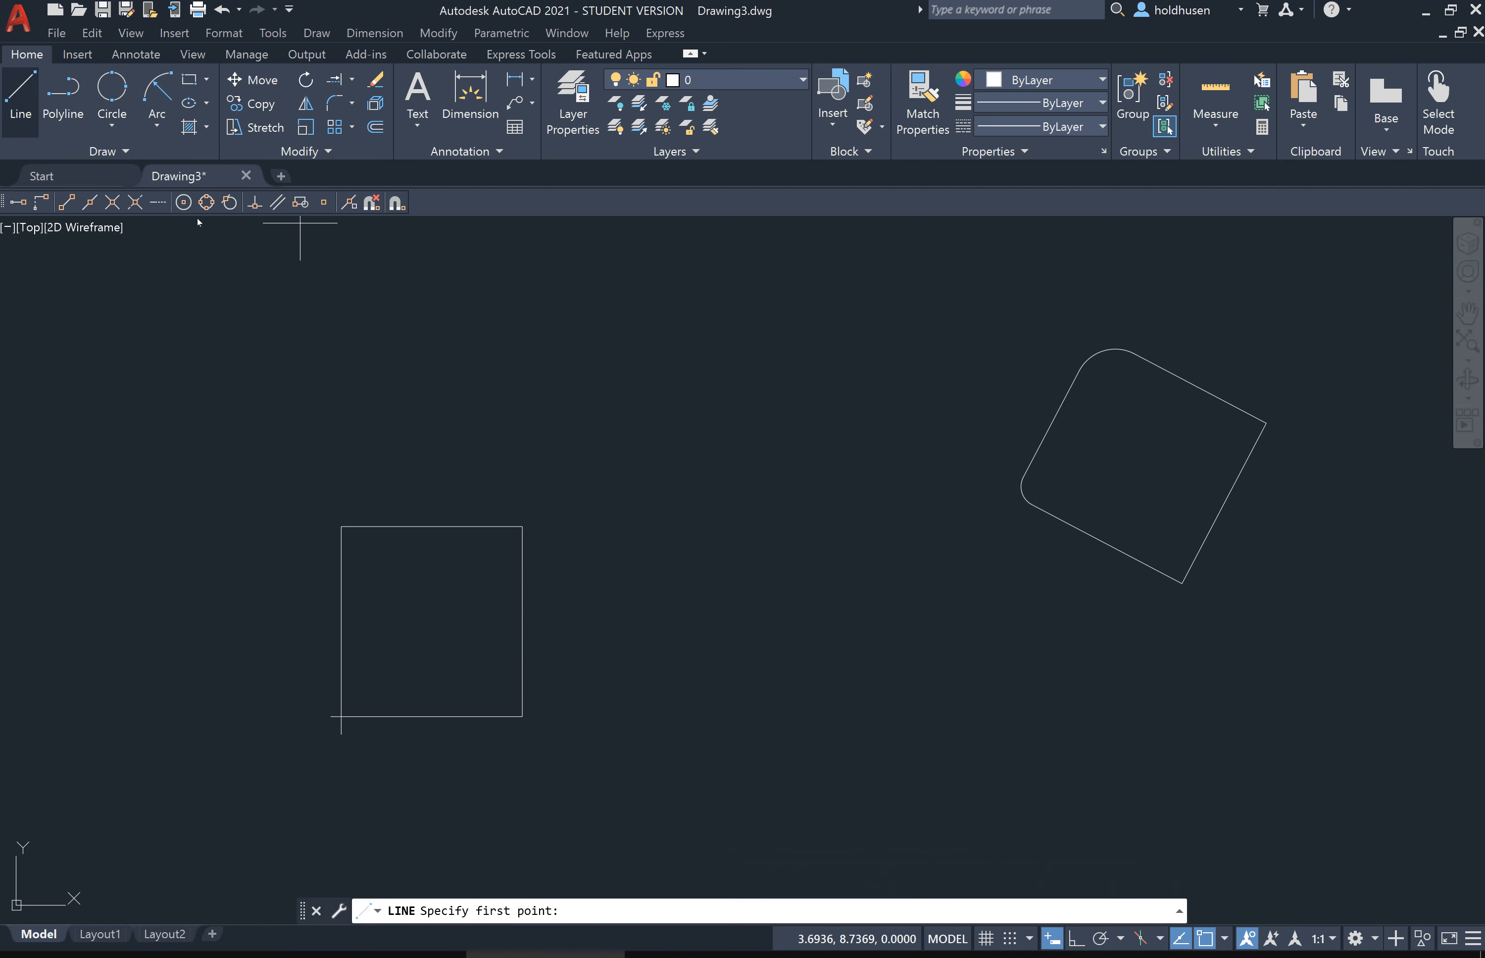
click(618, 570)
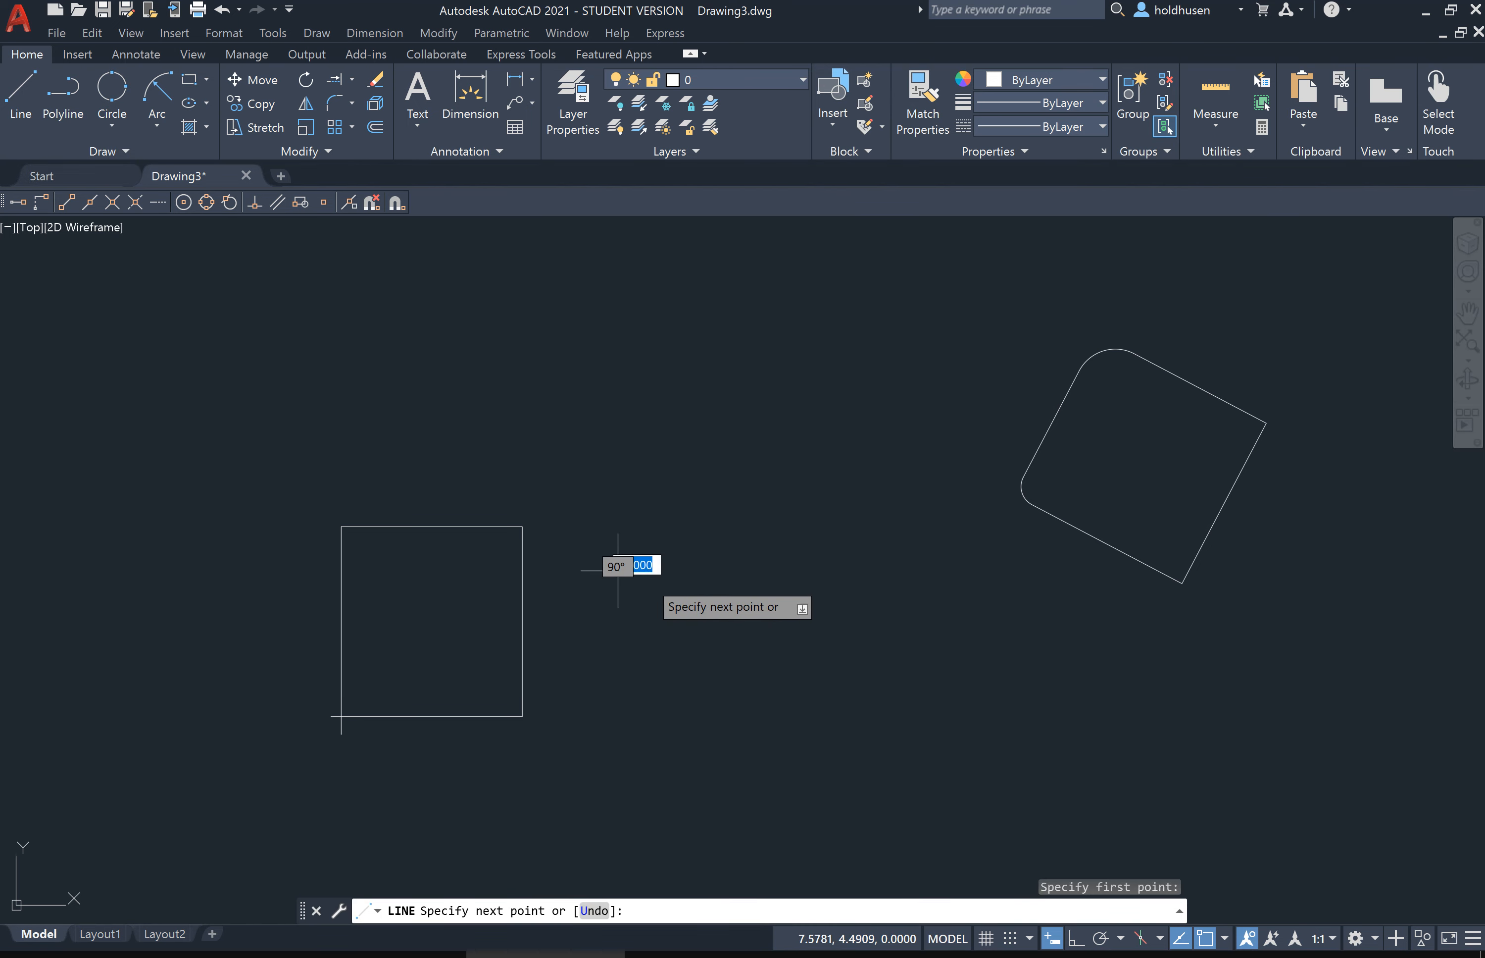
click(946, 518)
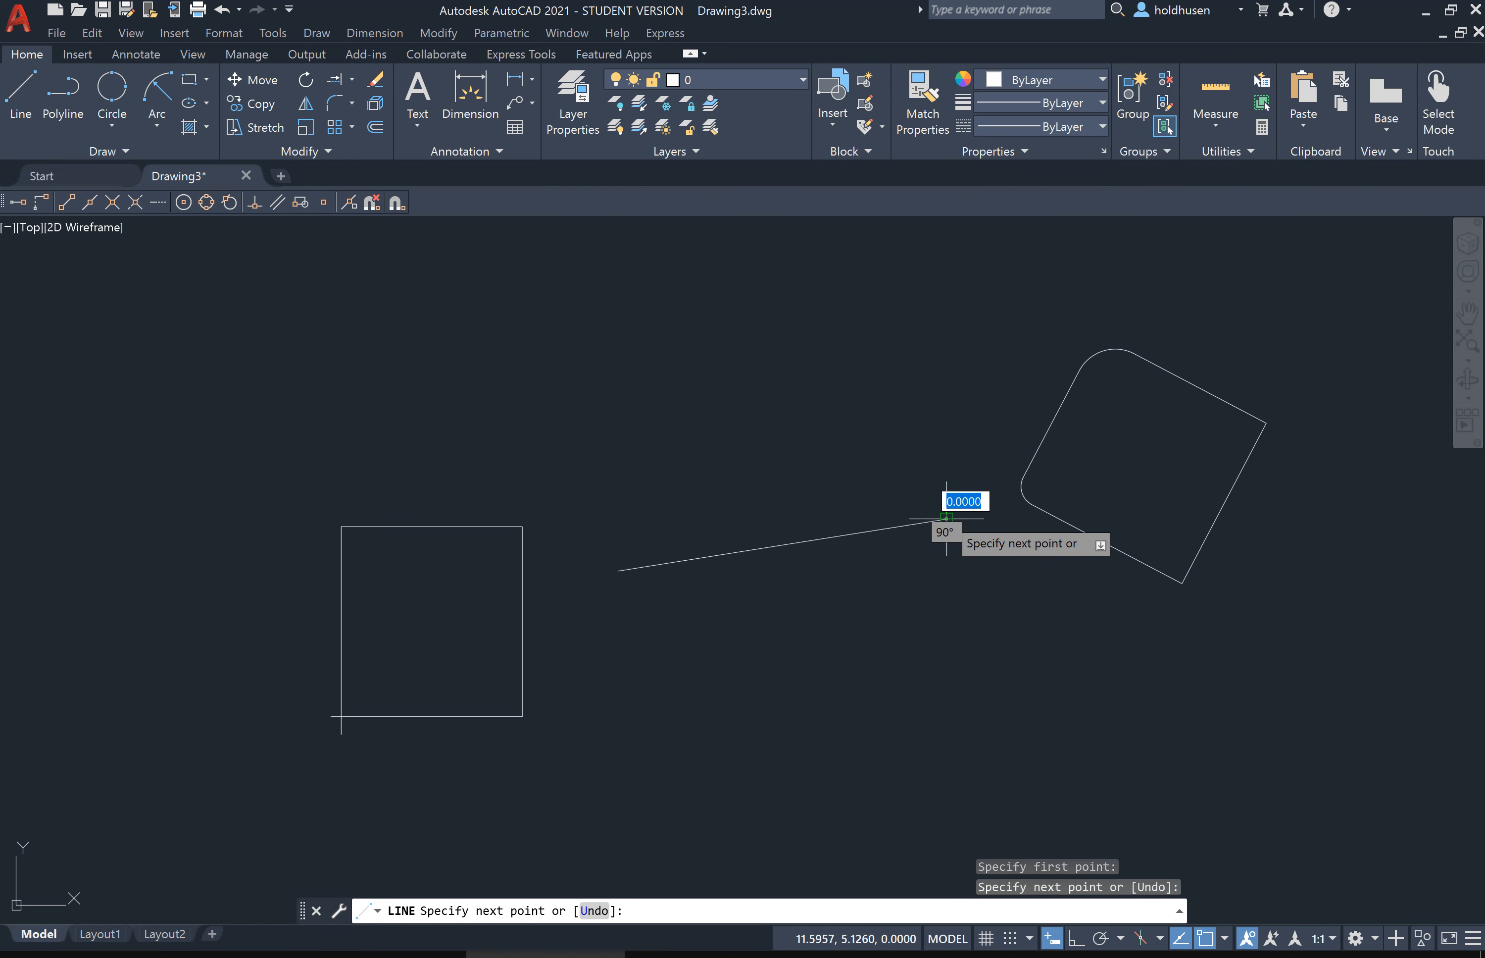
key(Escape)
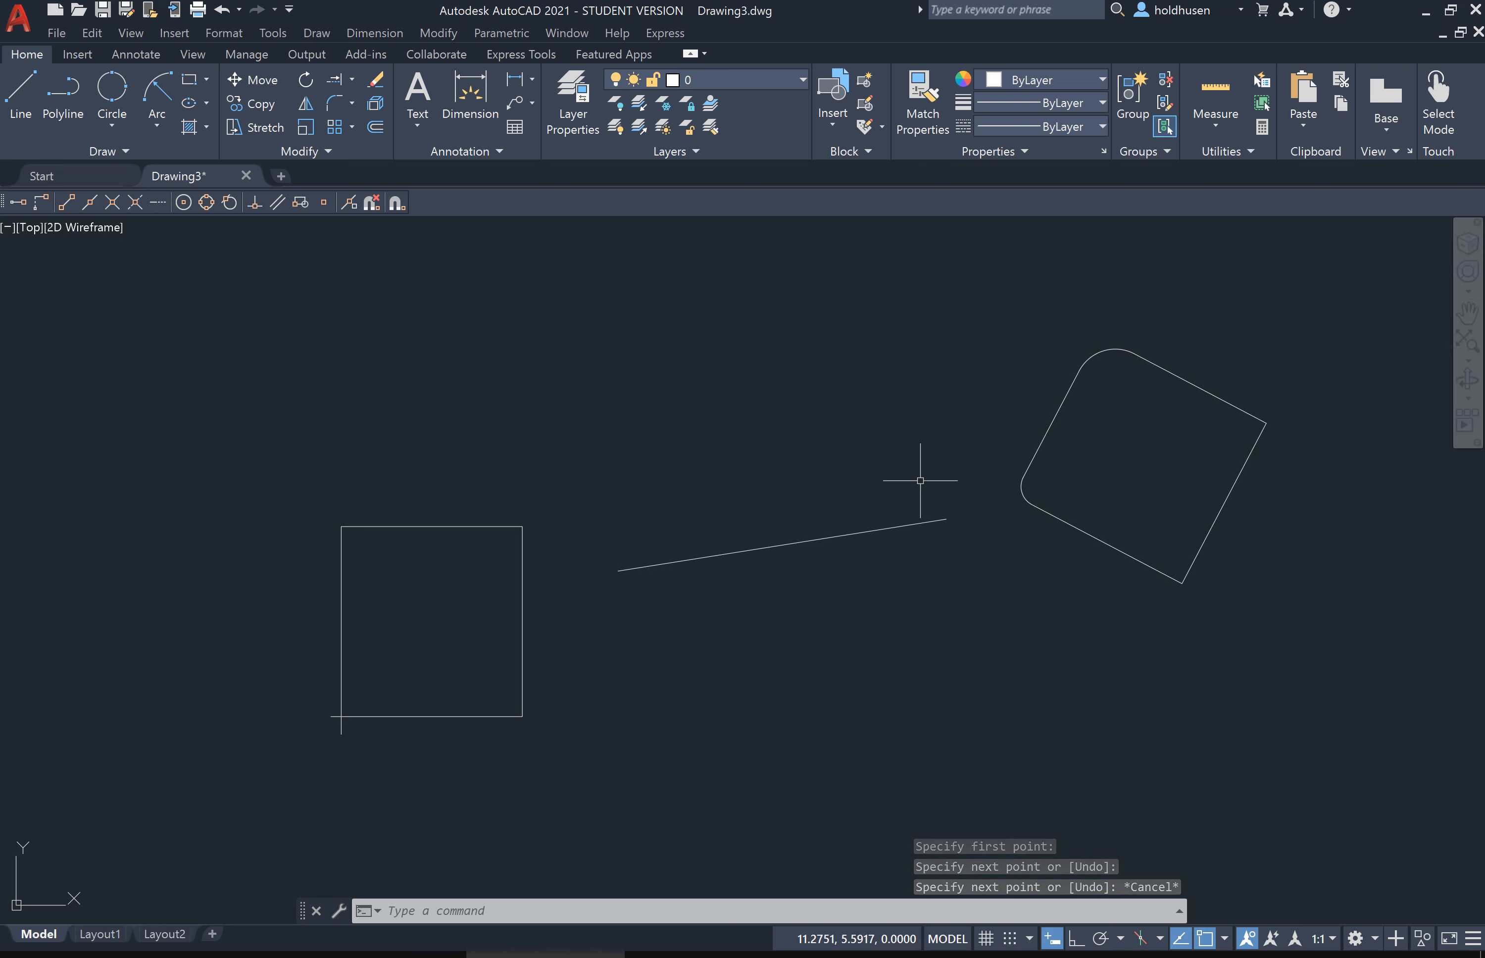
Step: Extend the sloping line's left end across the original square to its far left side
click(351, 83)
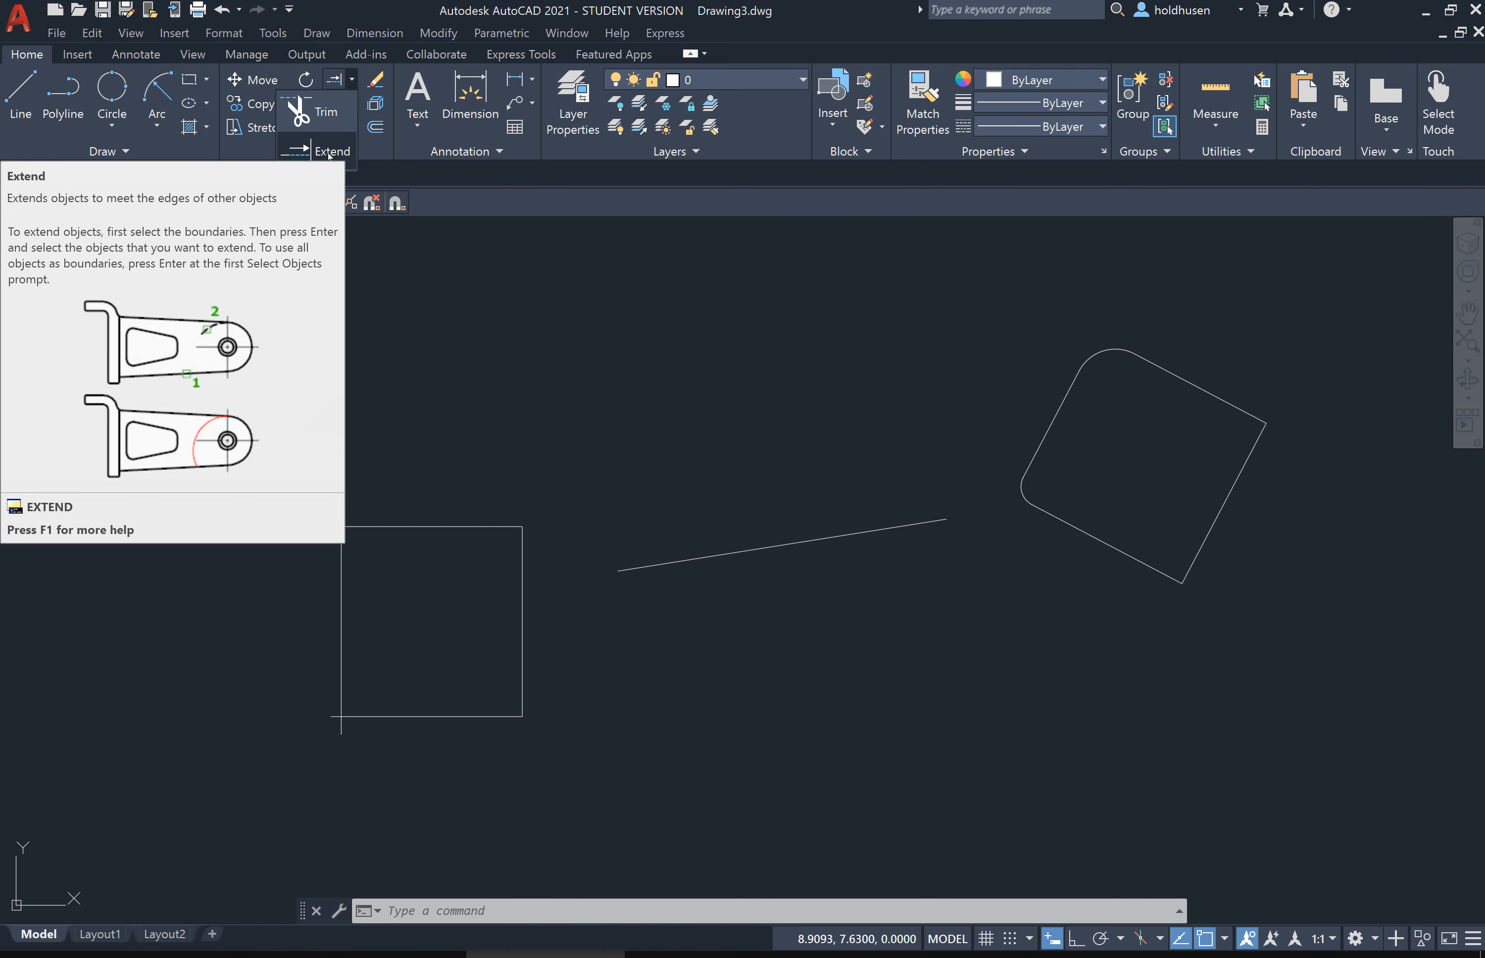
click(330, 151)
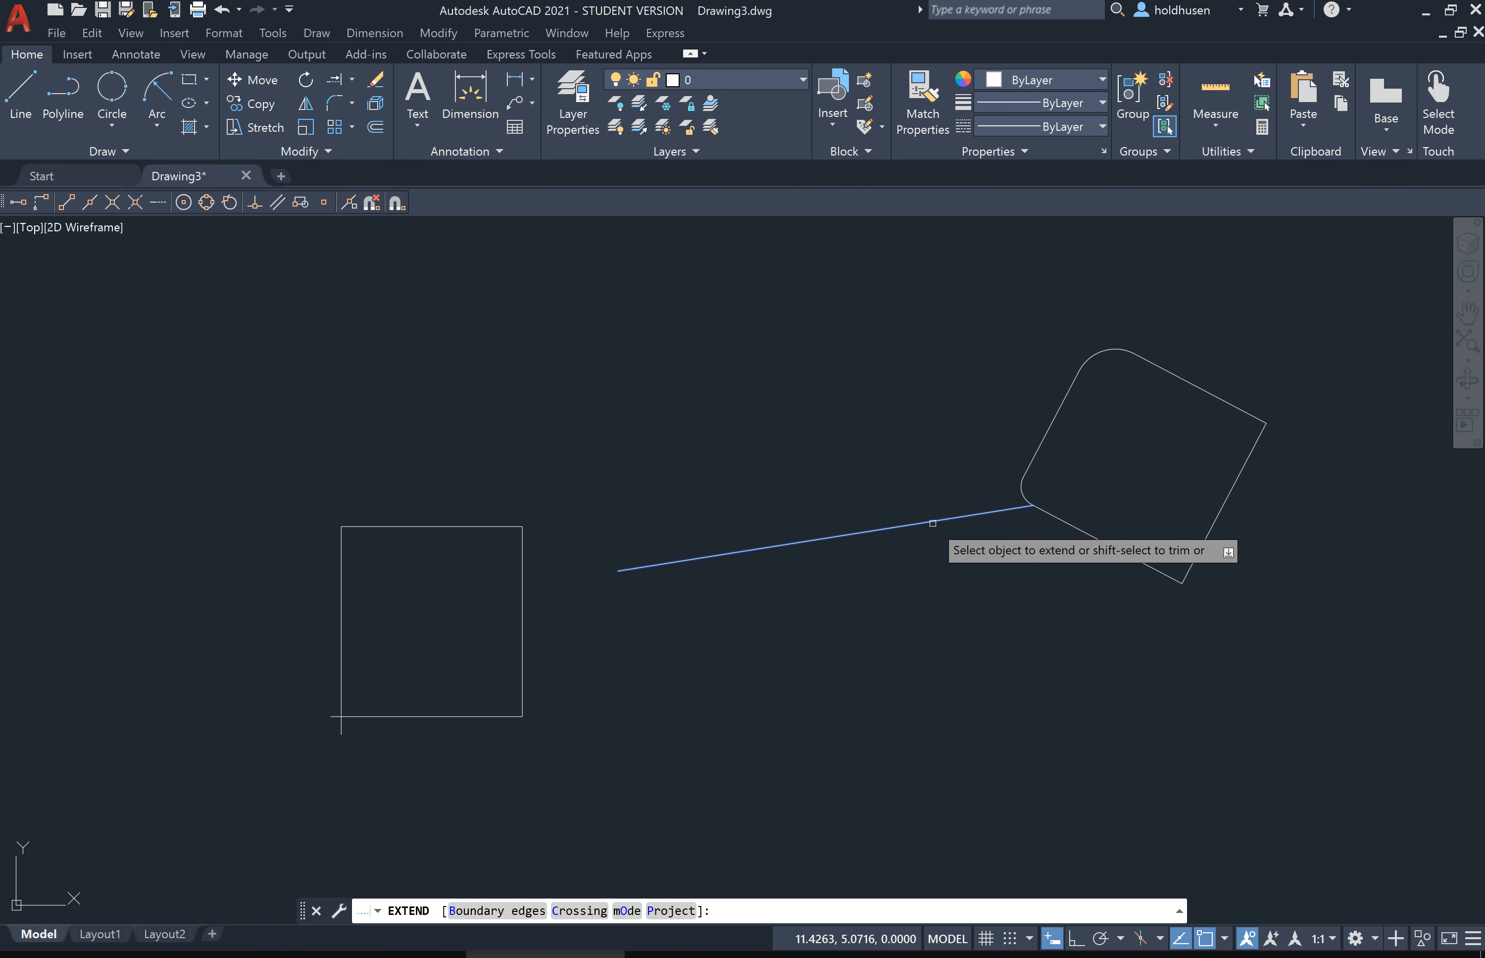
click(643, 568)
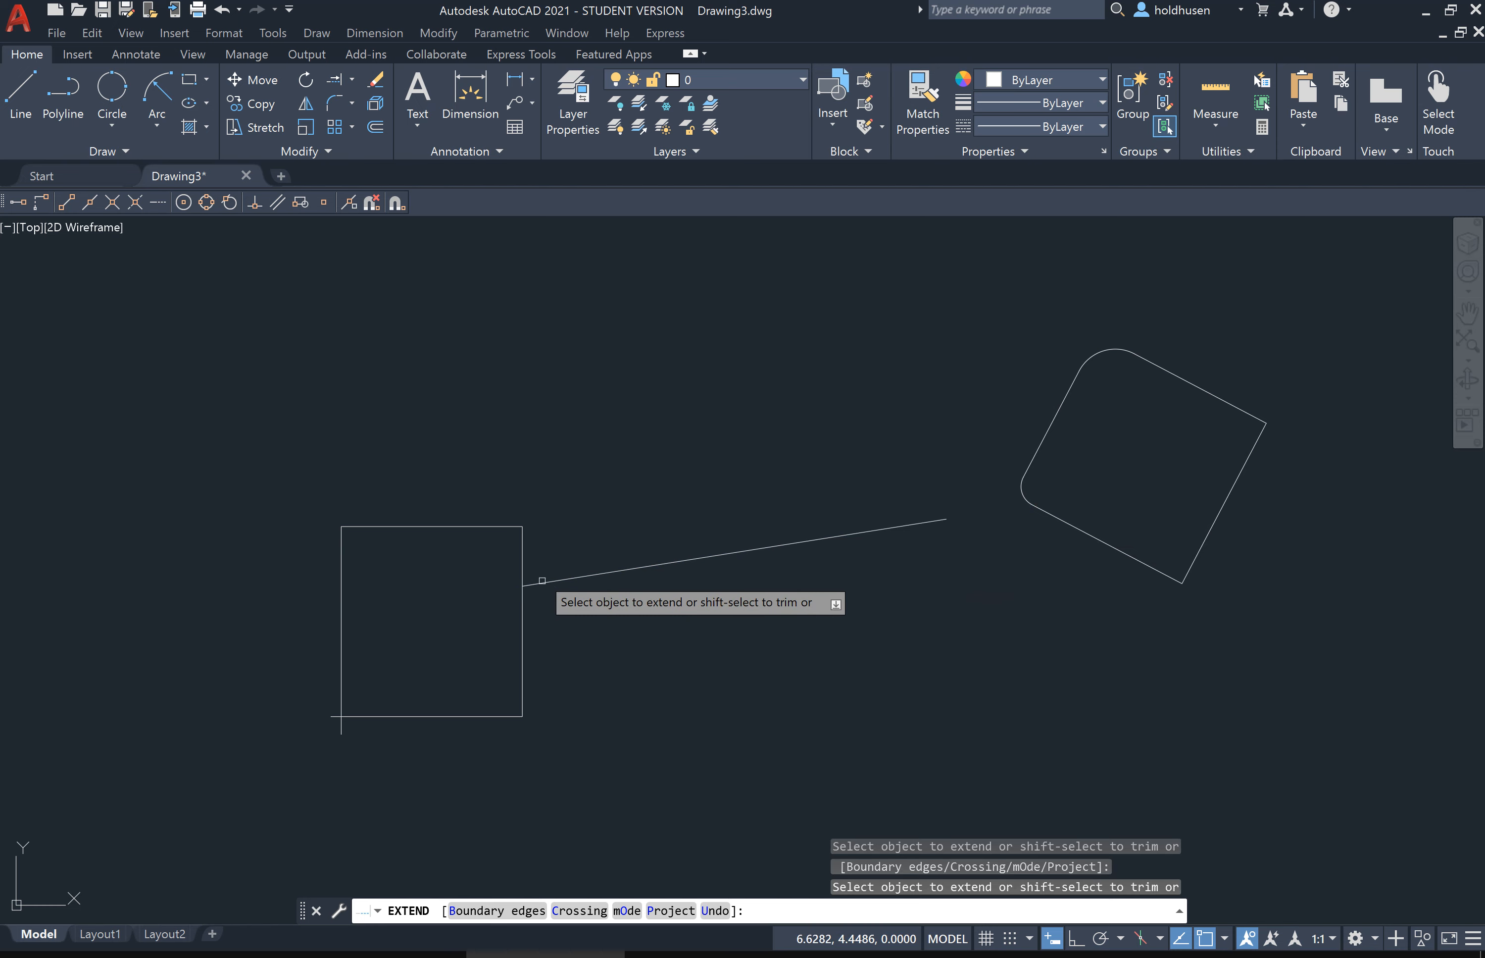
right_click(660, 397)
click(674, 406)
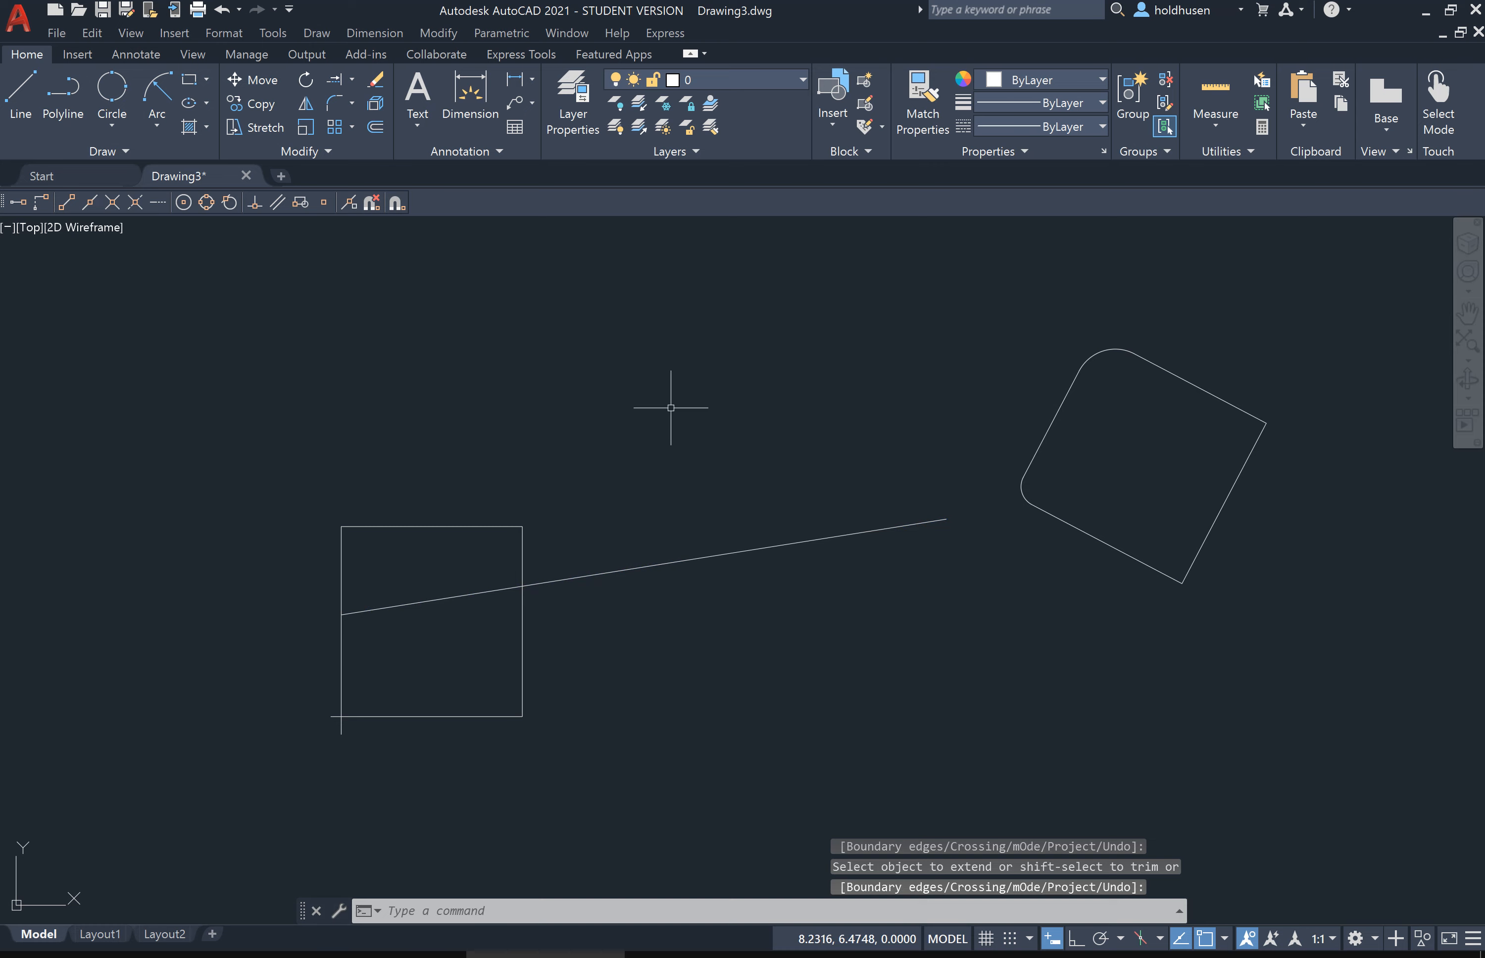
Step: Extend the sloping line's right end through the tilted square to its far right side
click(335, 80)
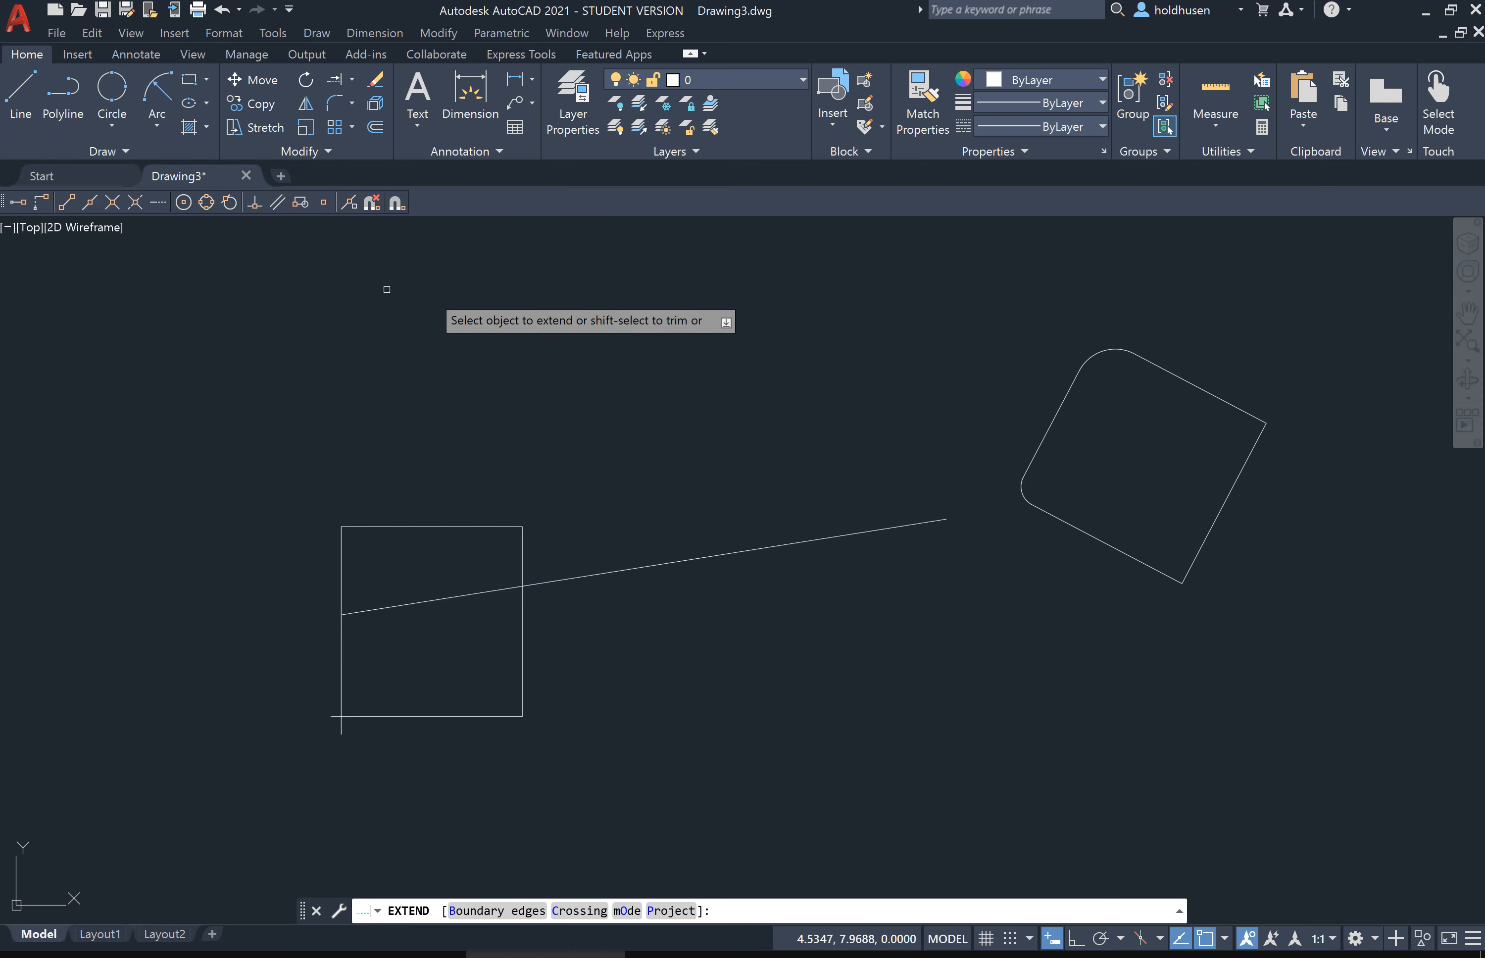
click(923, 521)
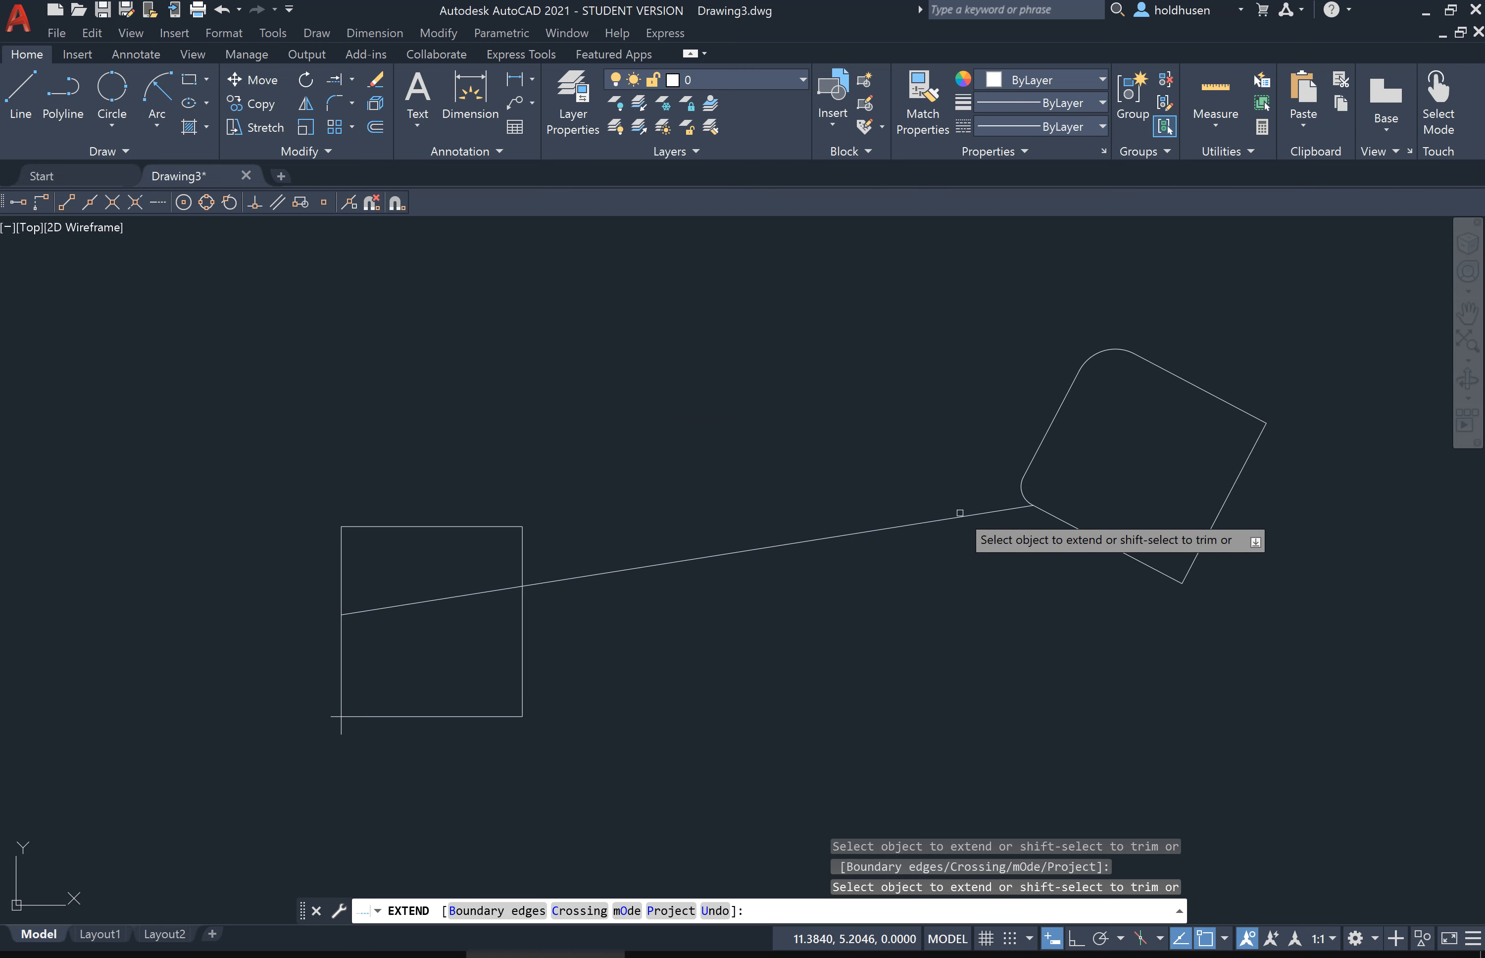
click(1006, 505)
key(Return)
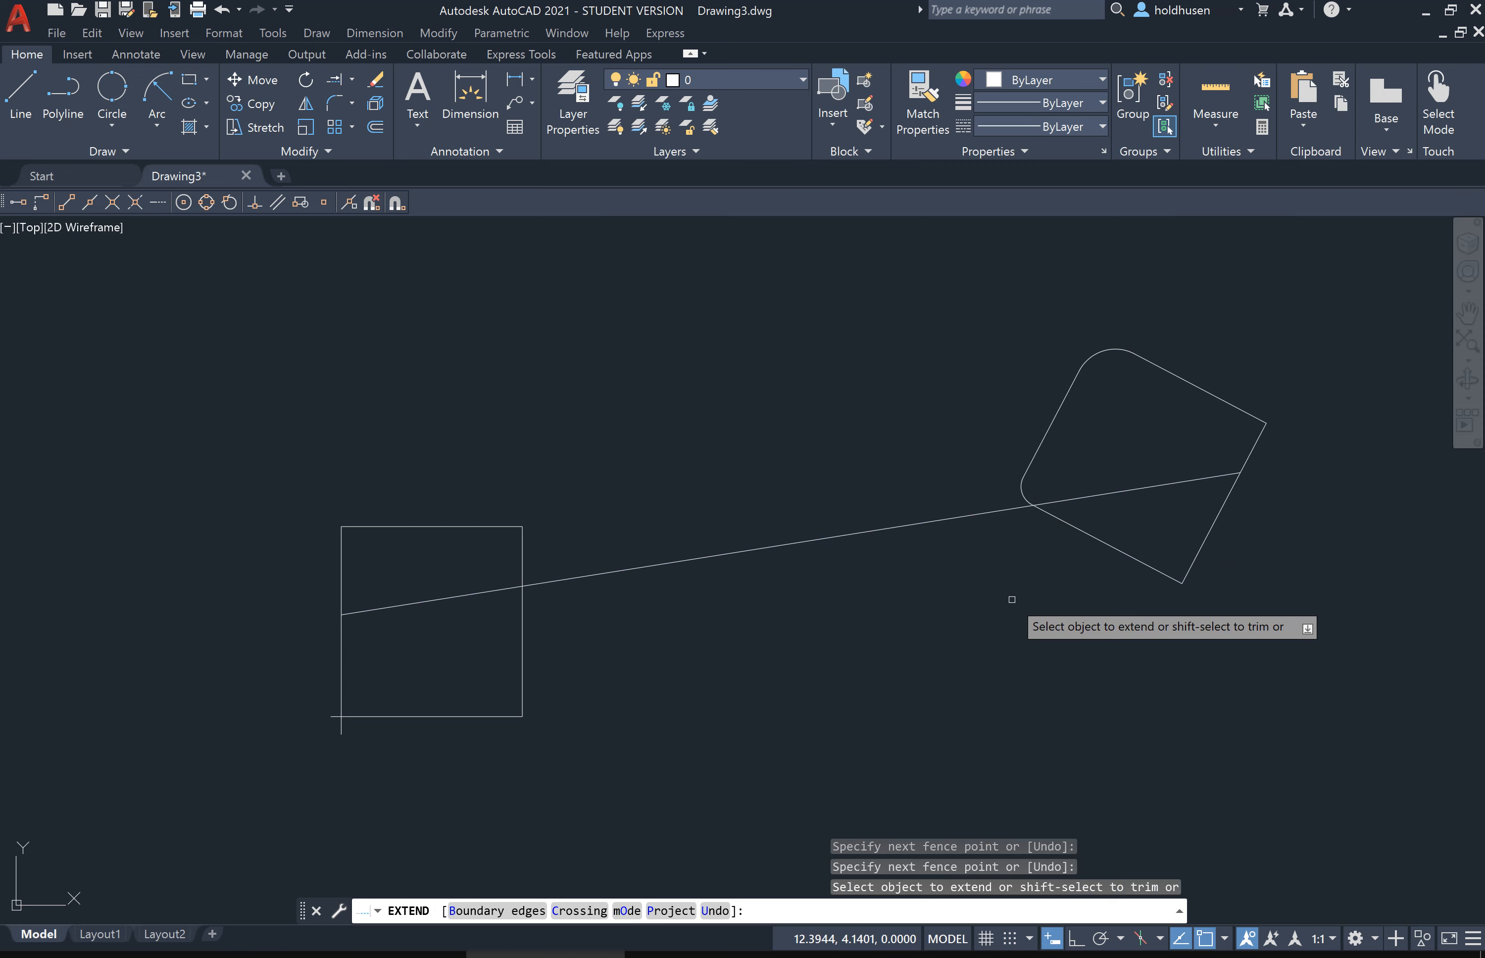
right_click(971, 592)
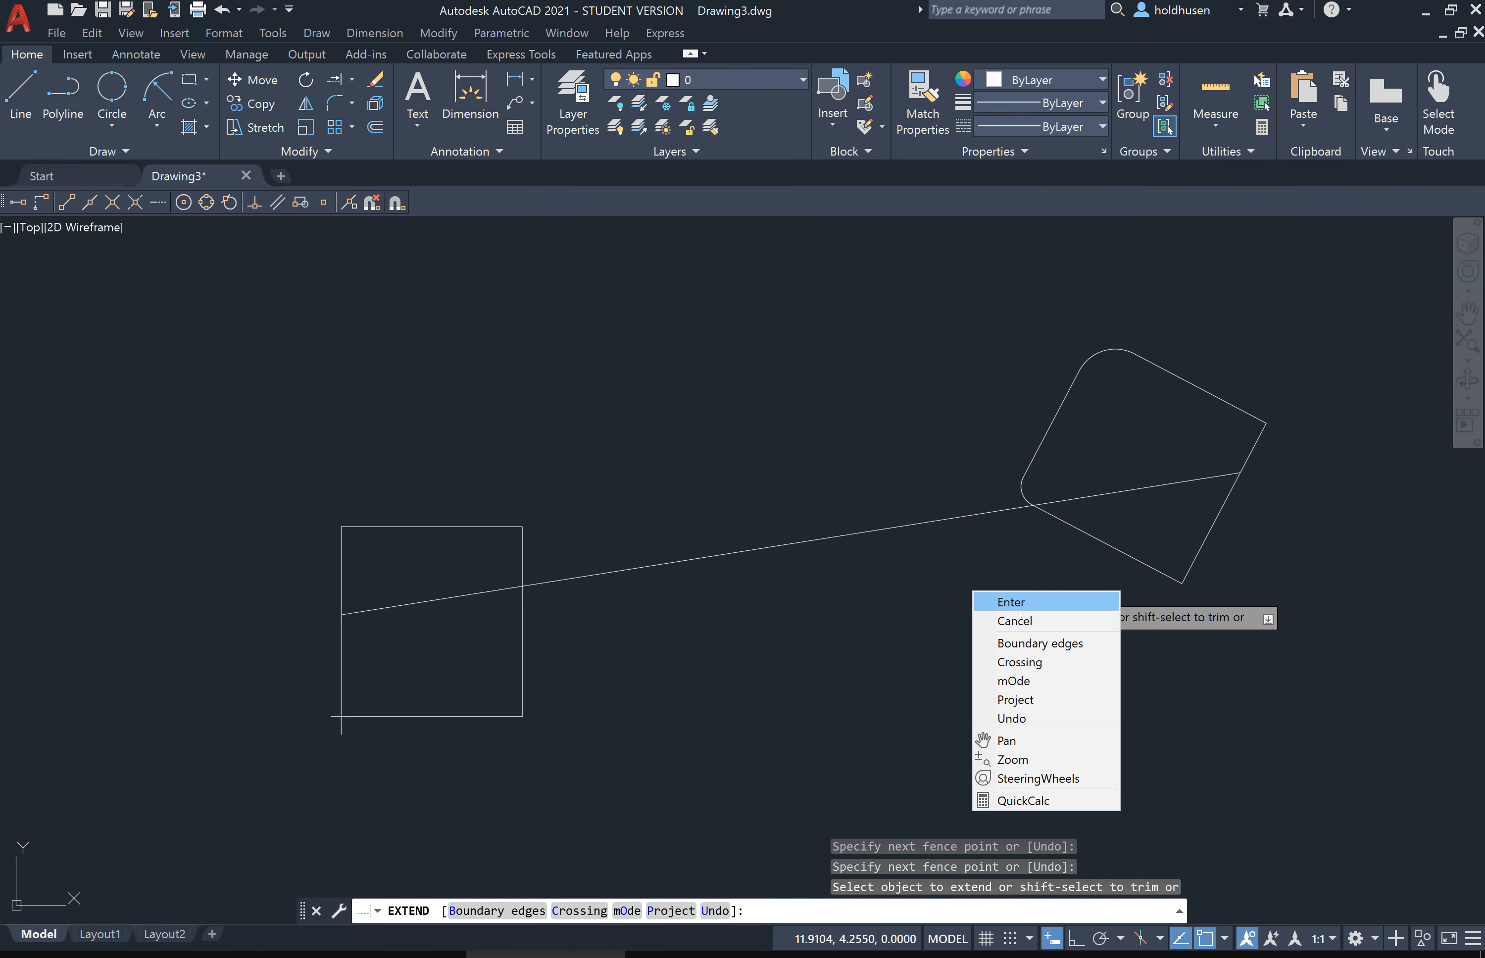
click(992, 618)
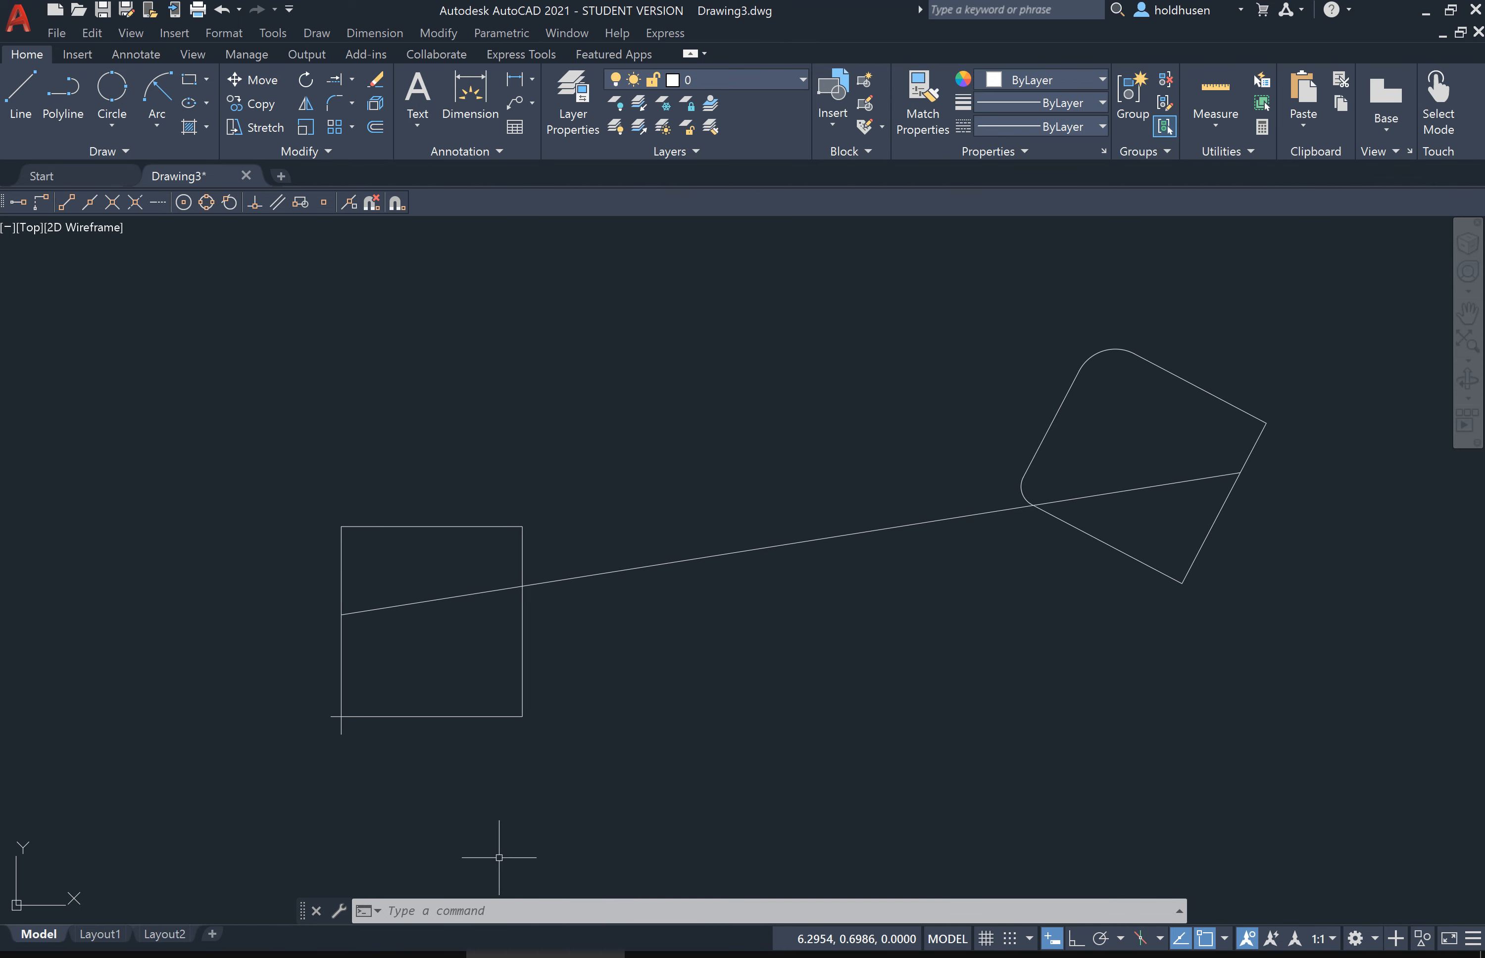
Step: Convert the original square's bottom line into a polyline with Edit Polyline
click(469, 715)
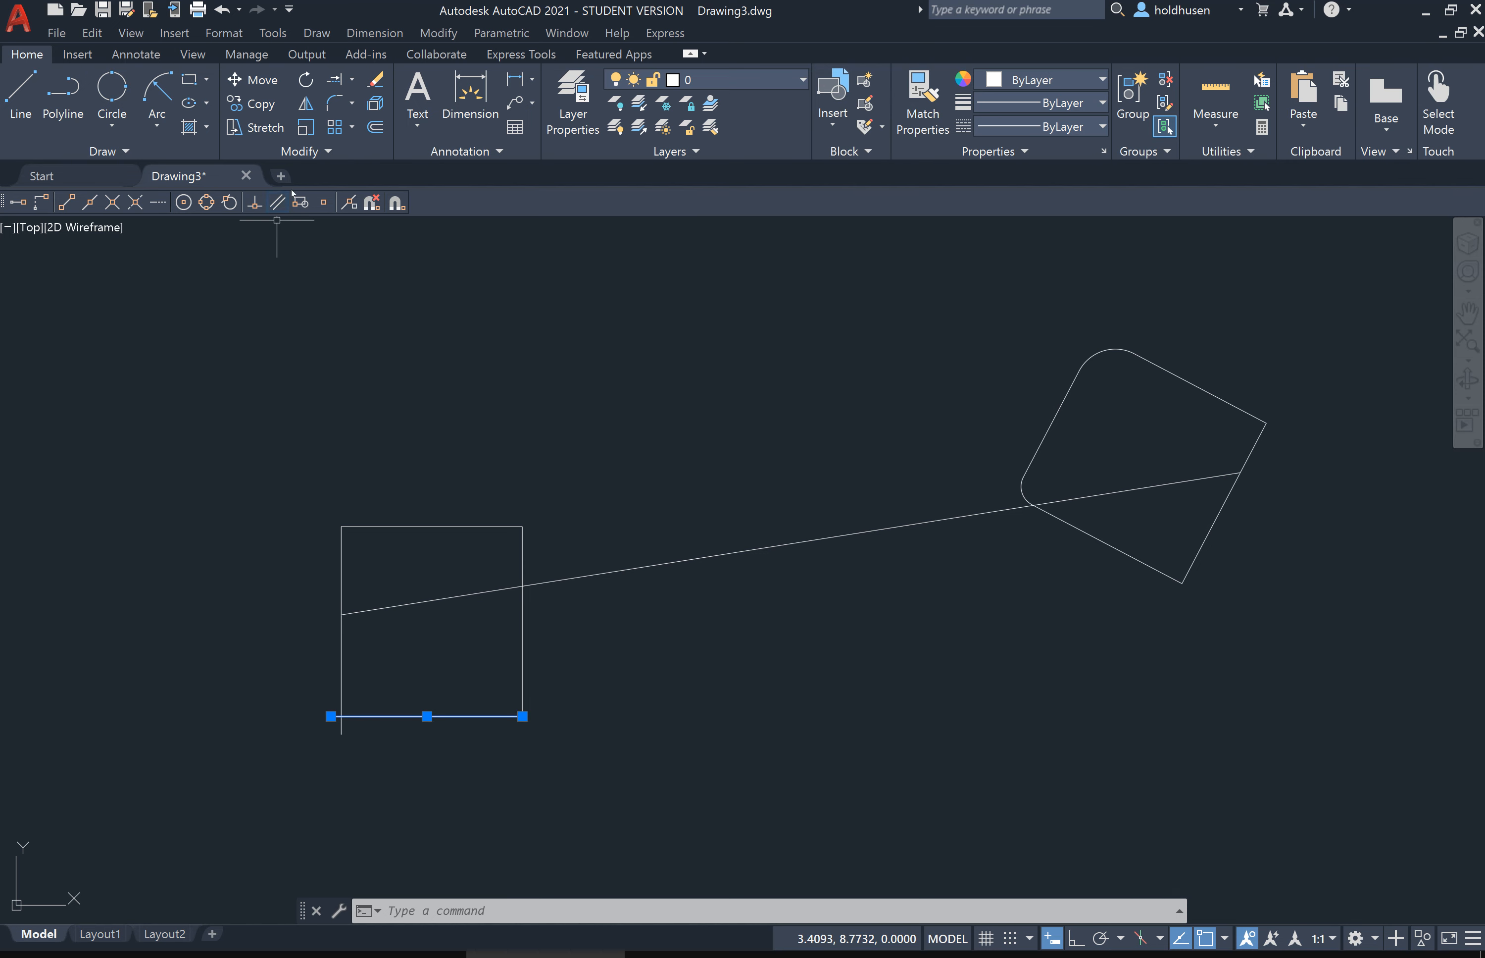
click(294, 151)
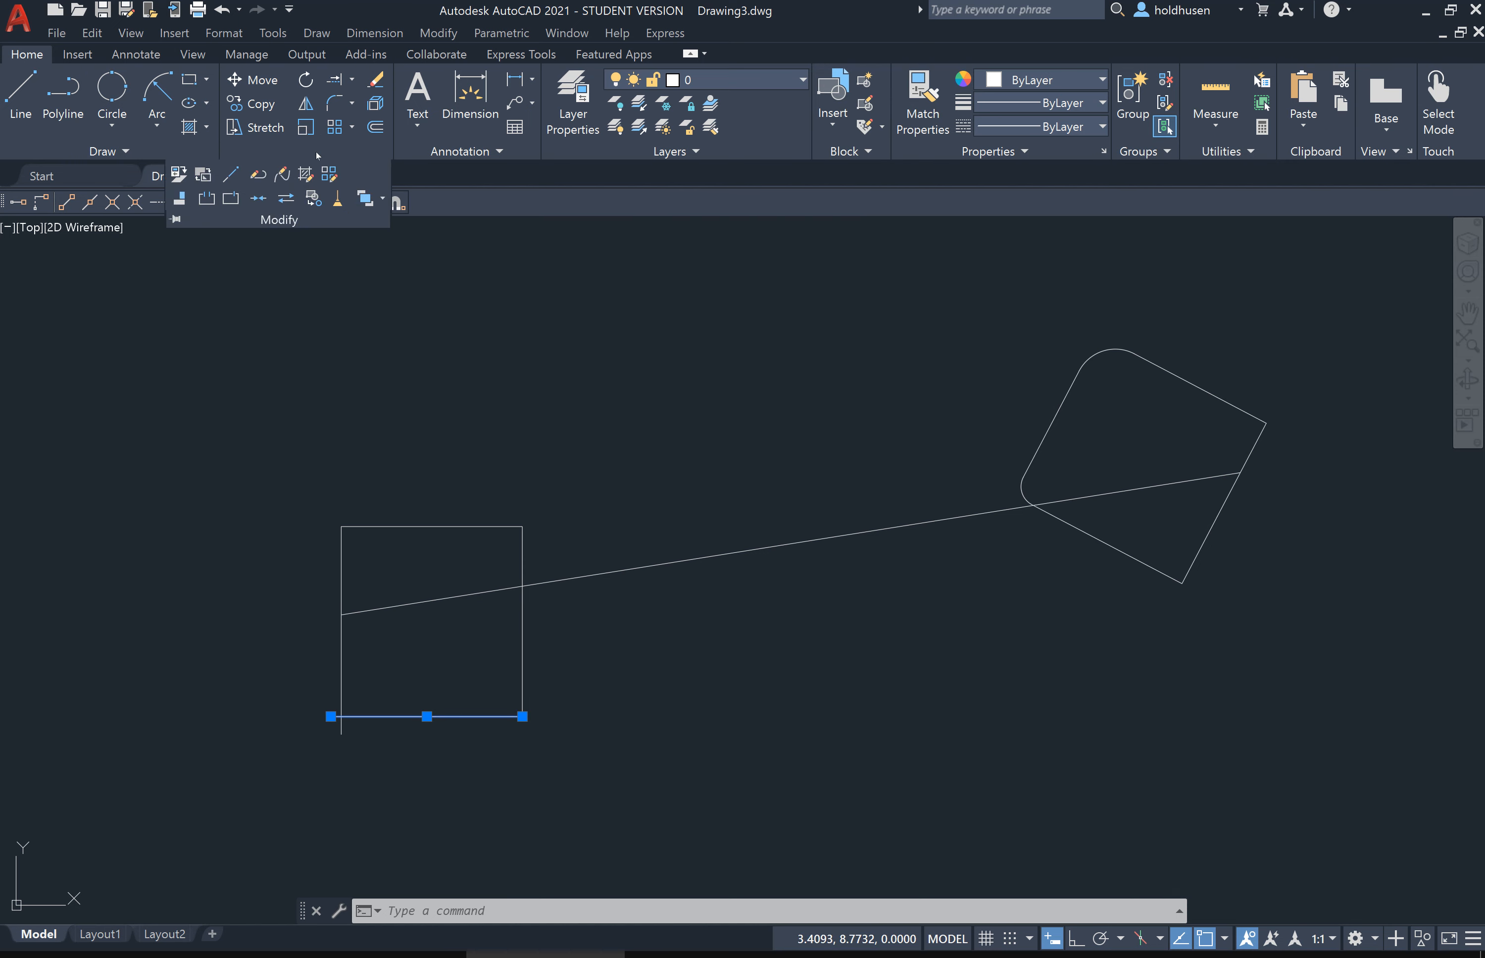
click(259, 175)
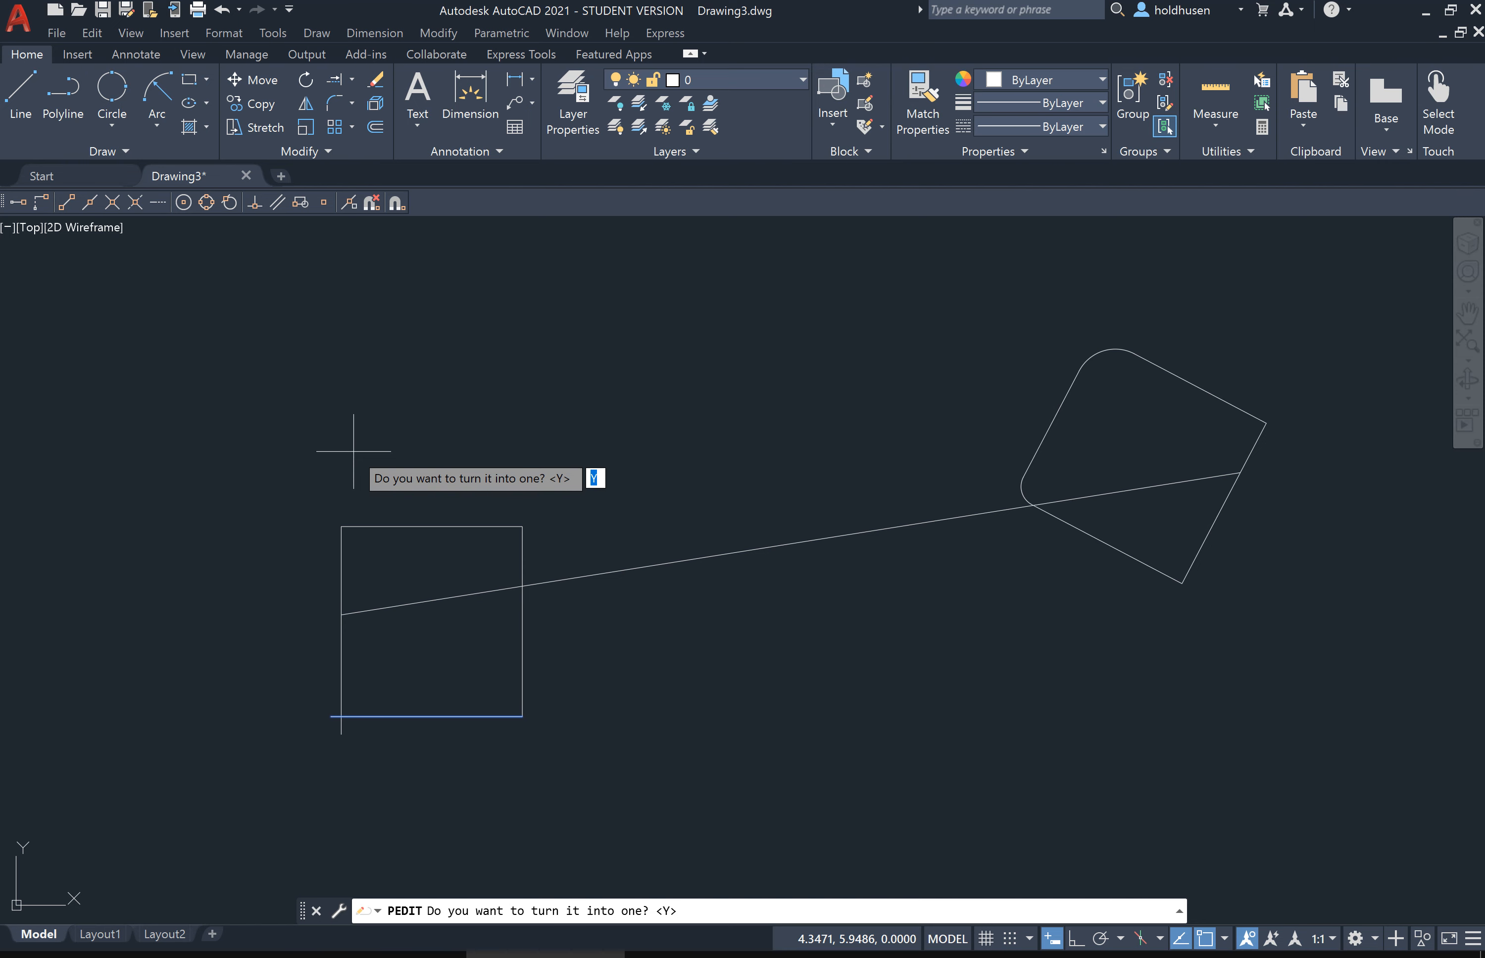
key(Return)
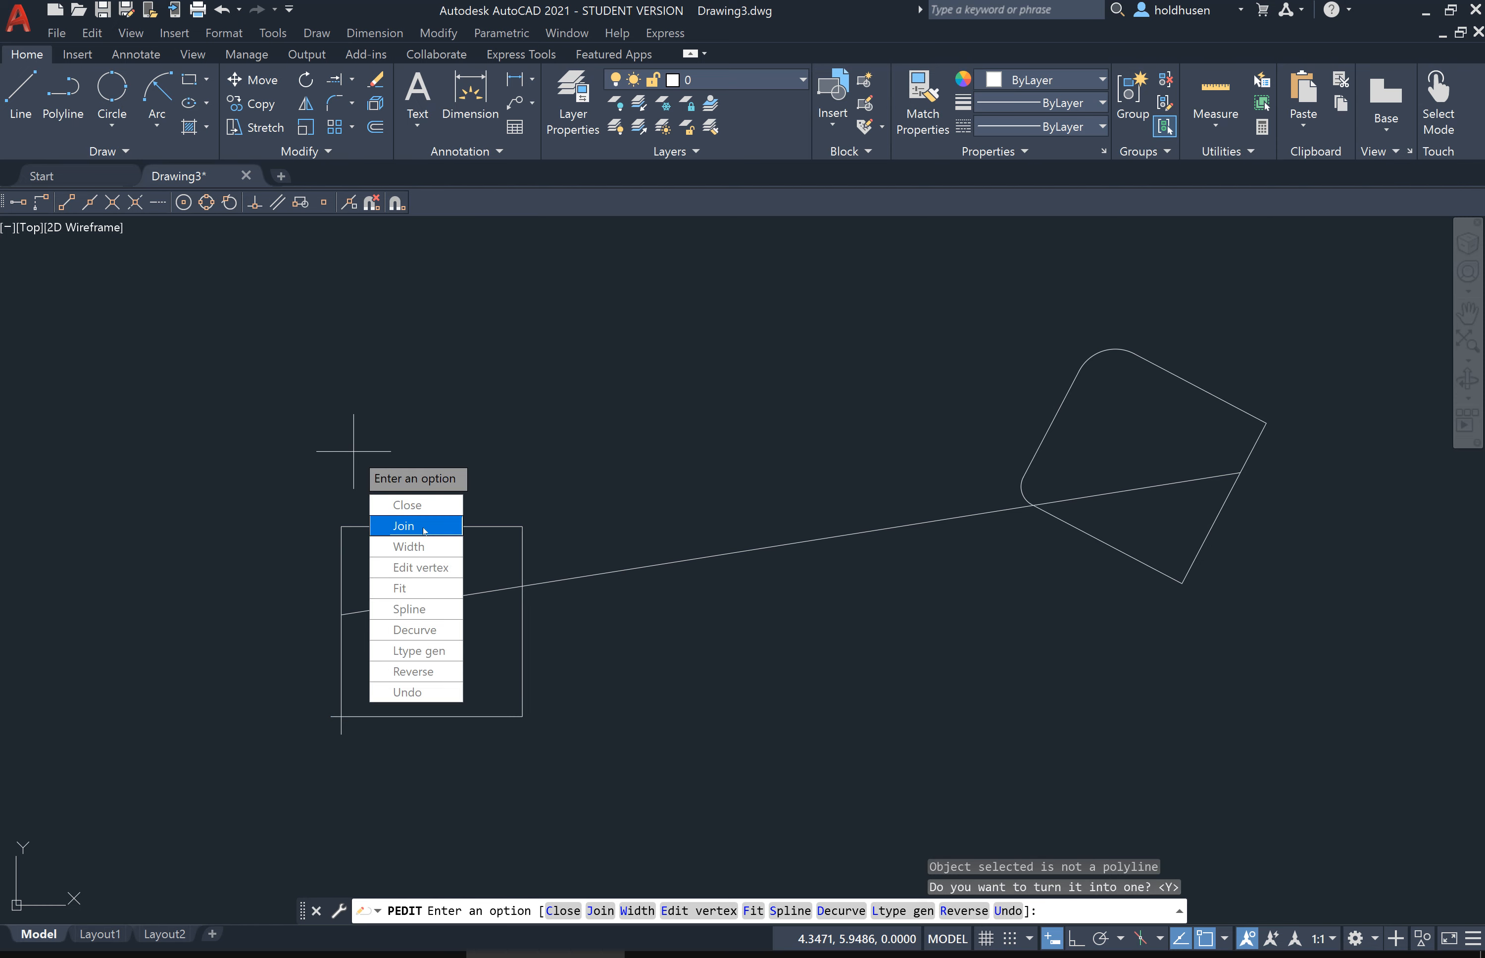
Step: Join the original square's bottom, right, top and left sides into one polyline and finish the polyline edit
key(Return)
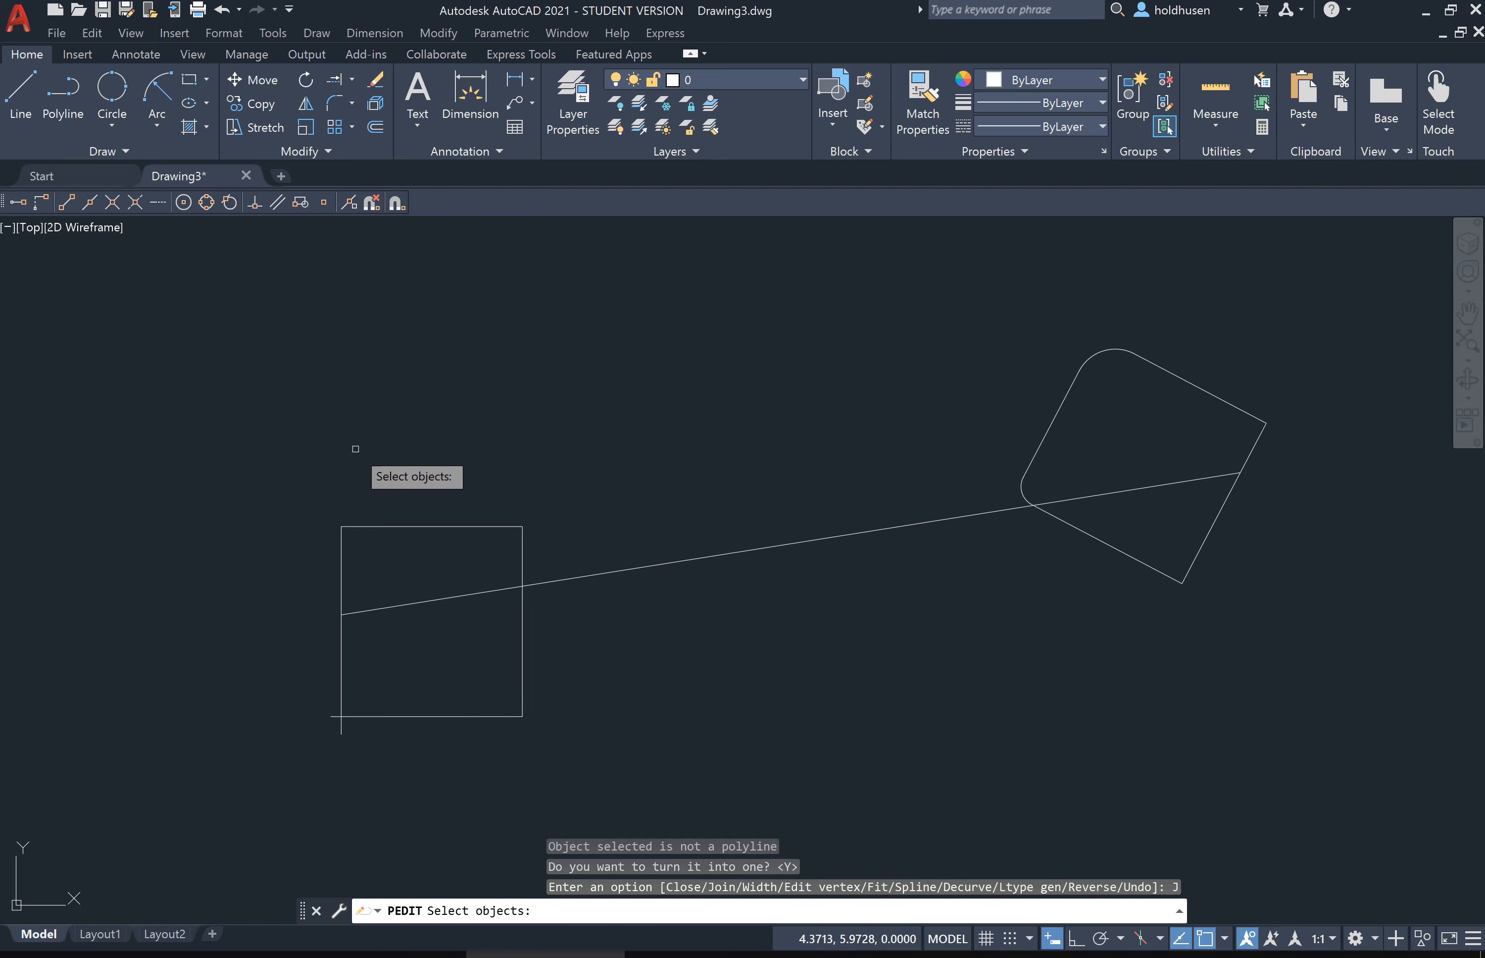
click(444, 715)
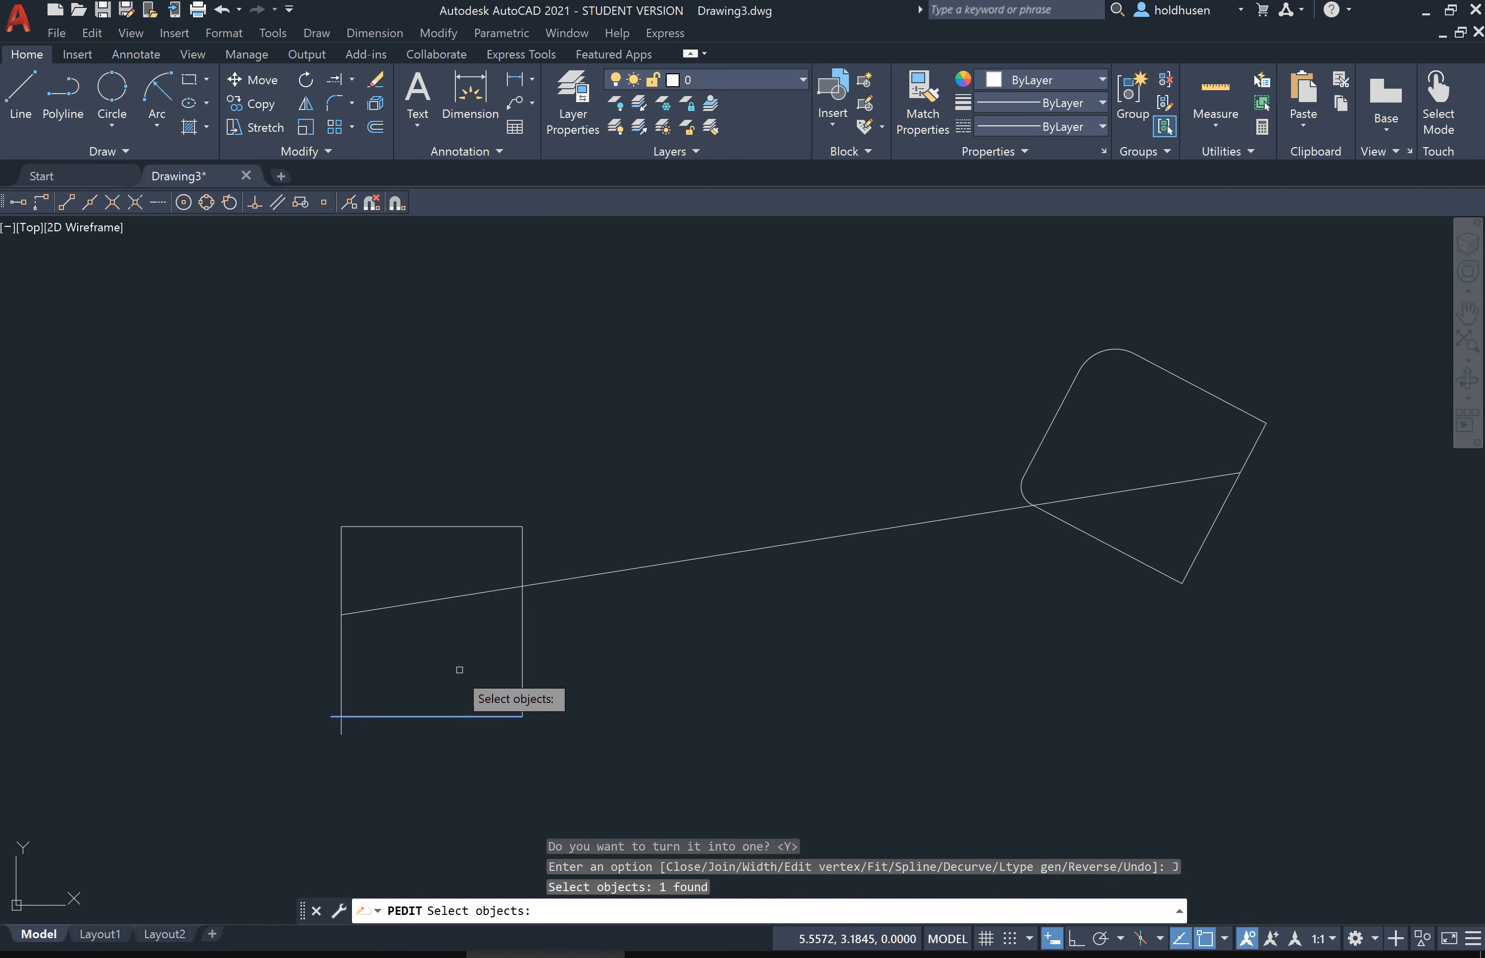
click(523, 635)
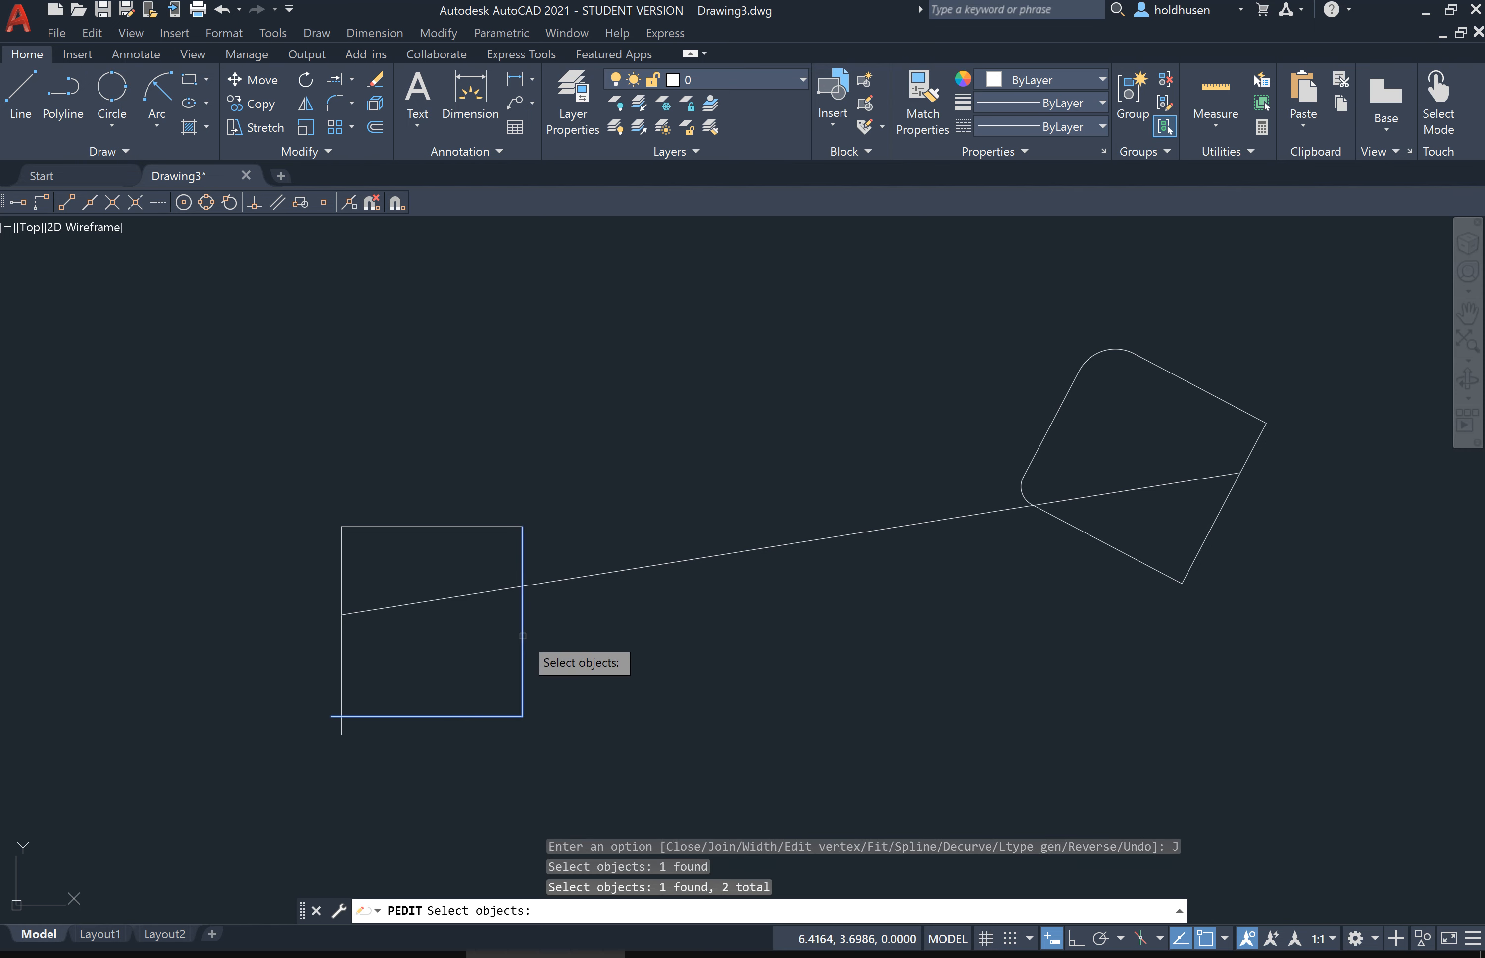
click(456, 529)
click(340, 568)
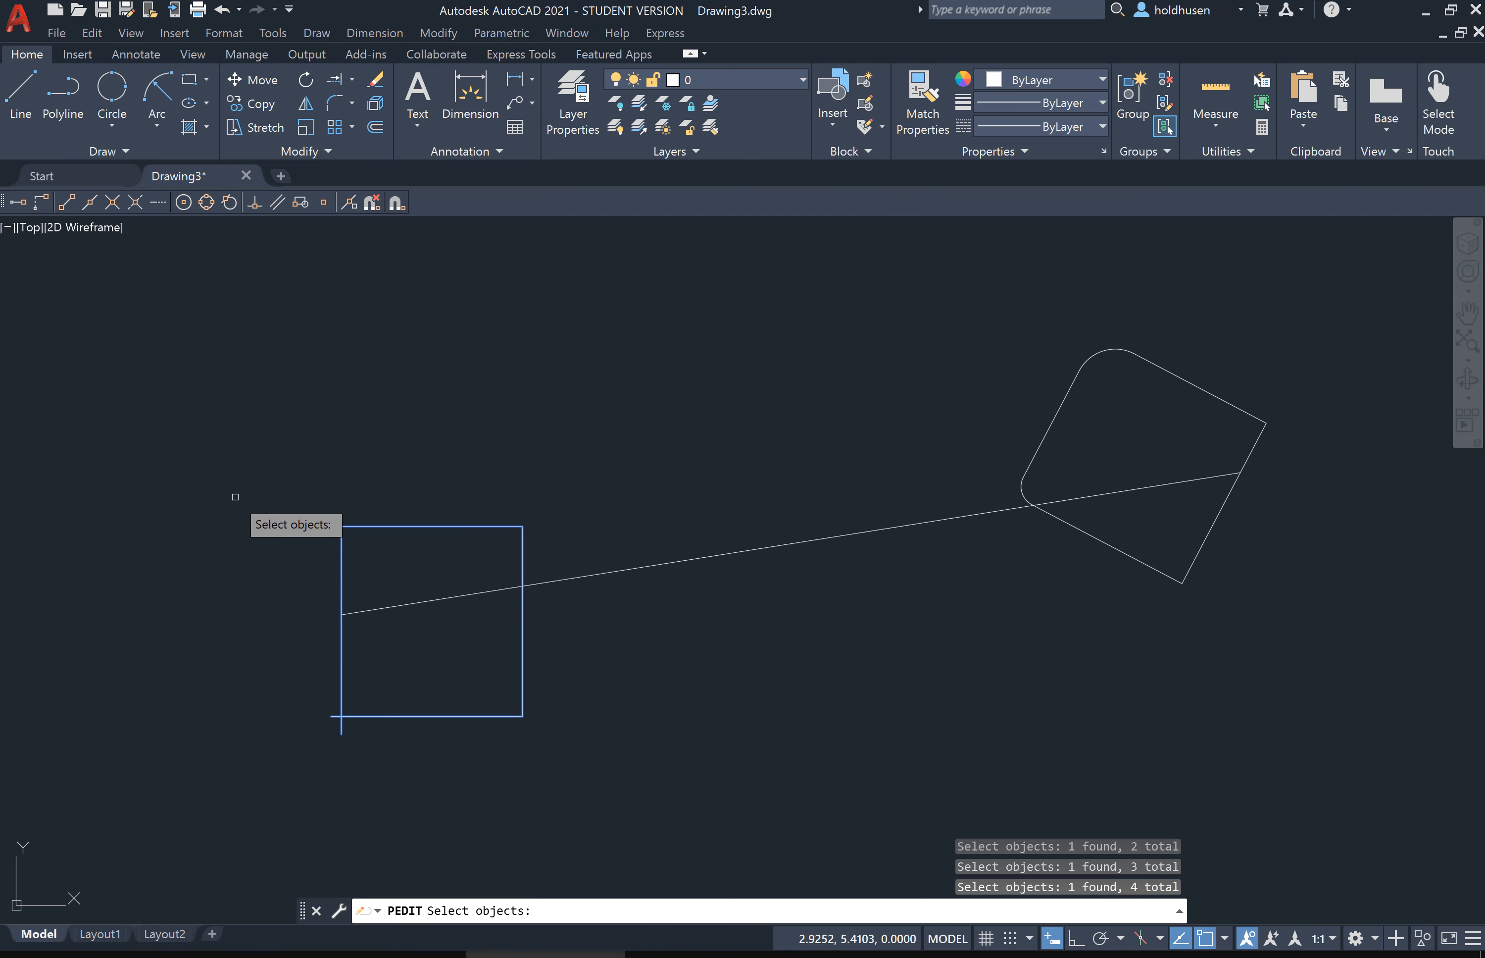
key(Return)
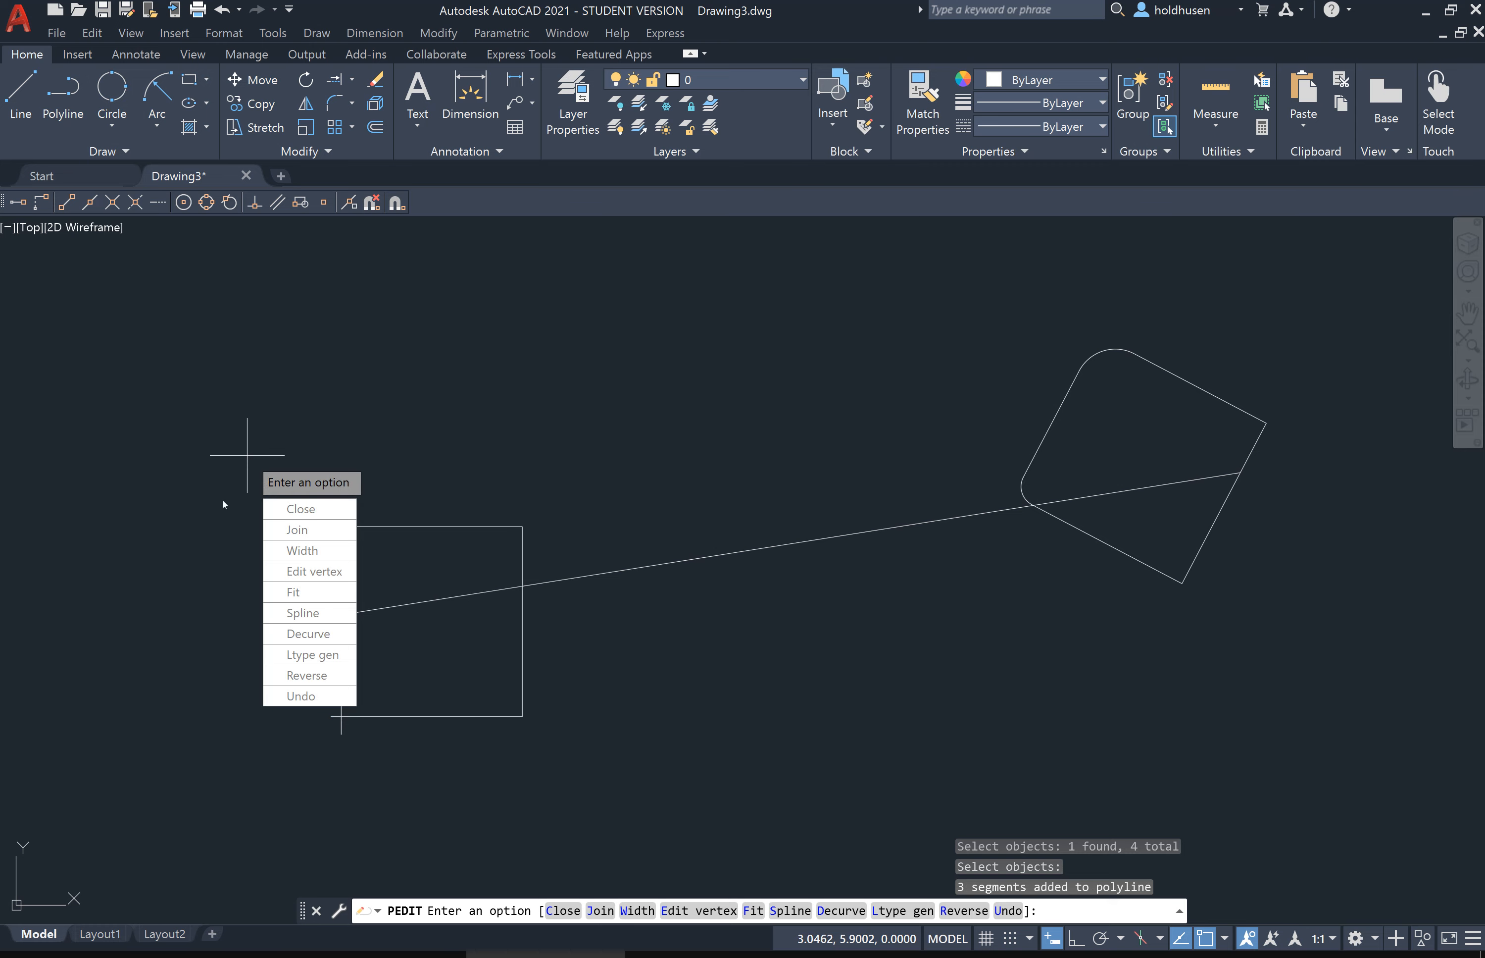
right_click(214, 482)
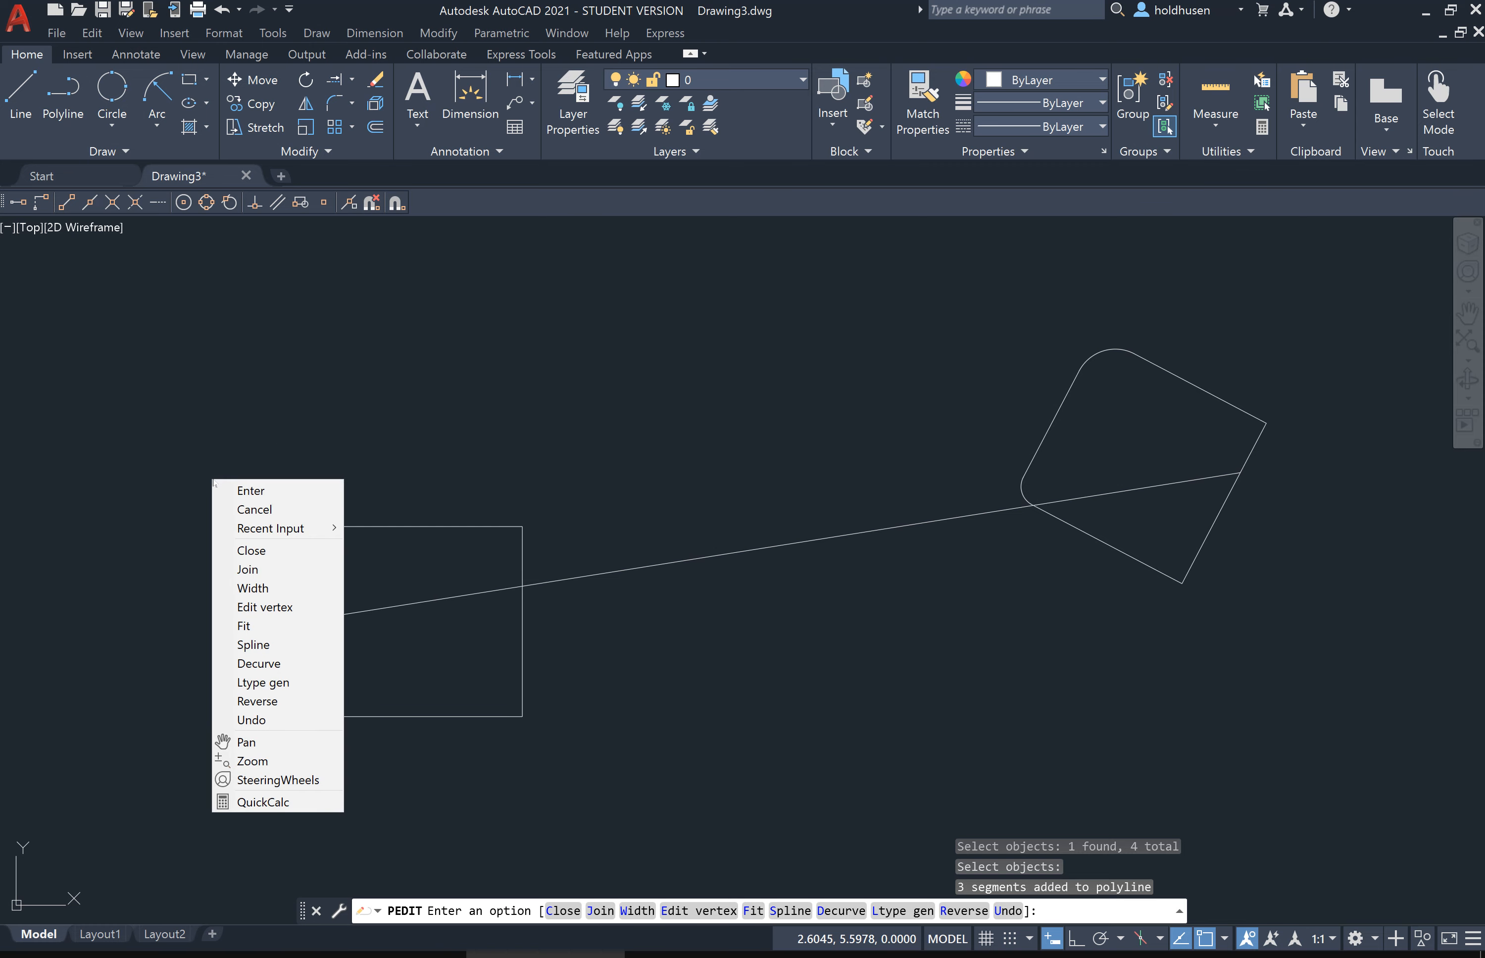
click(243, 492)
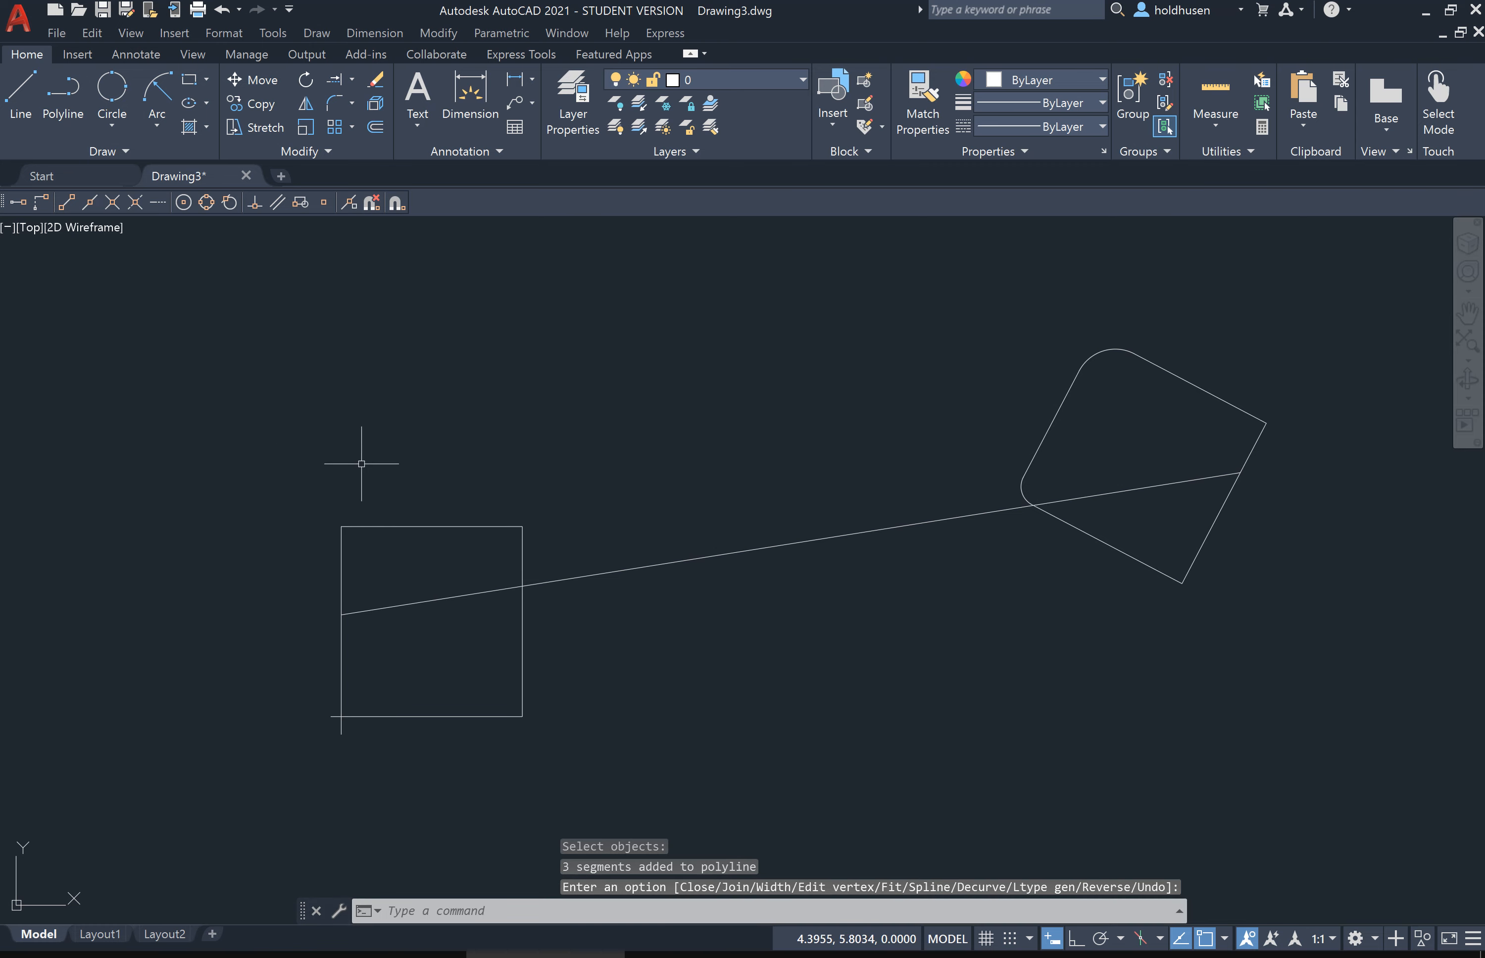
Step: Explode the original square's joined polyline into separate lines
click(409, 526)
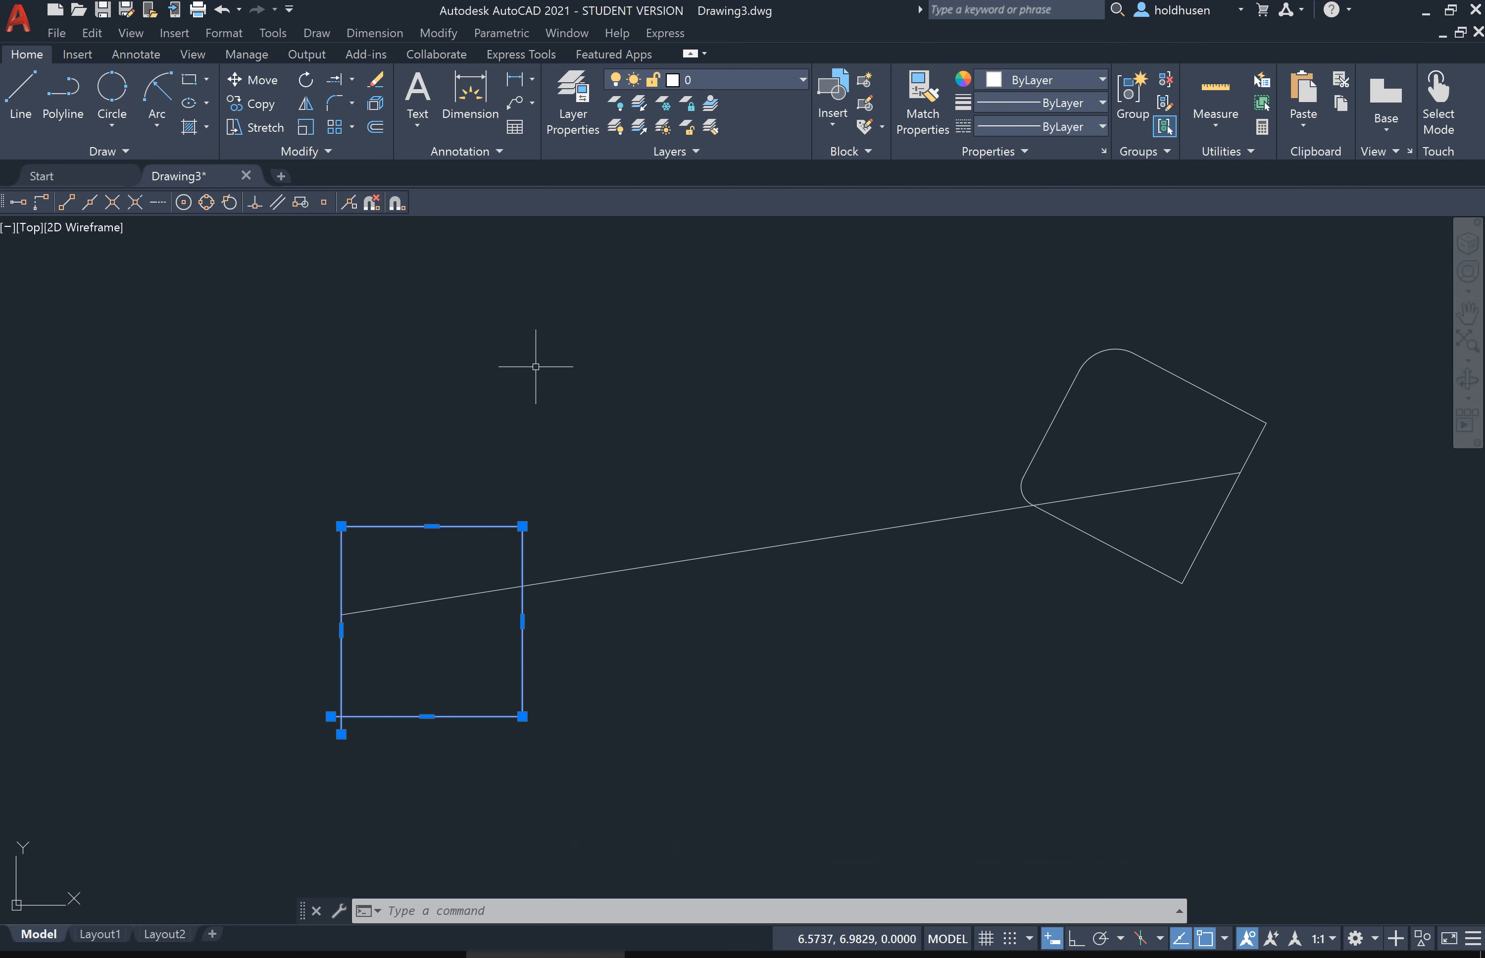
key(Escape)
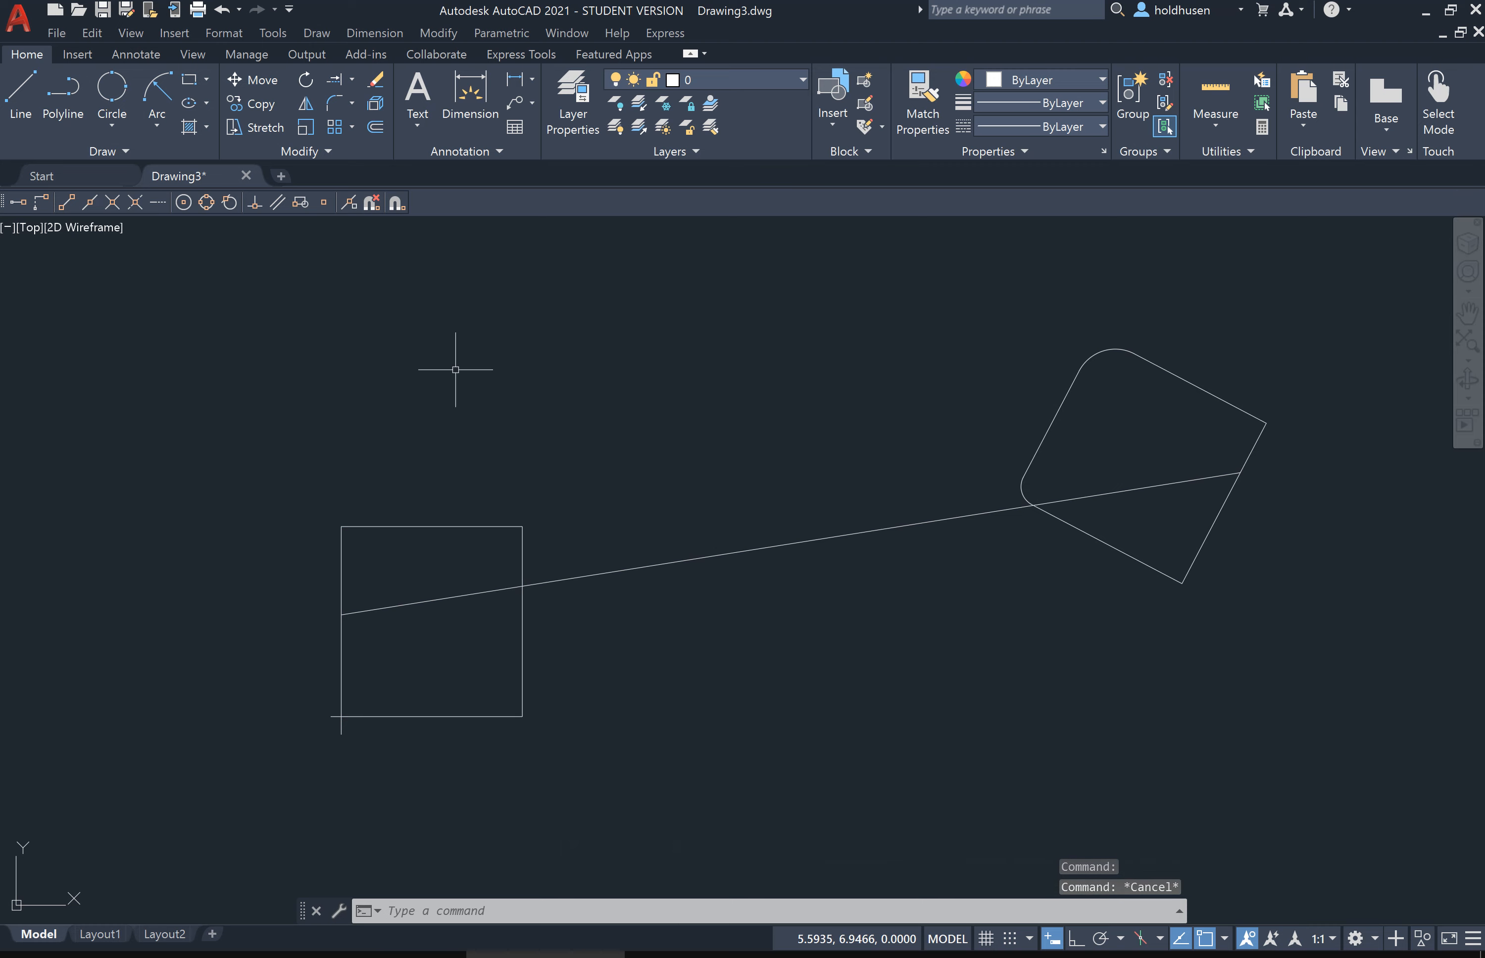
click(513, 526)
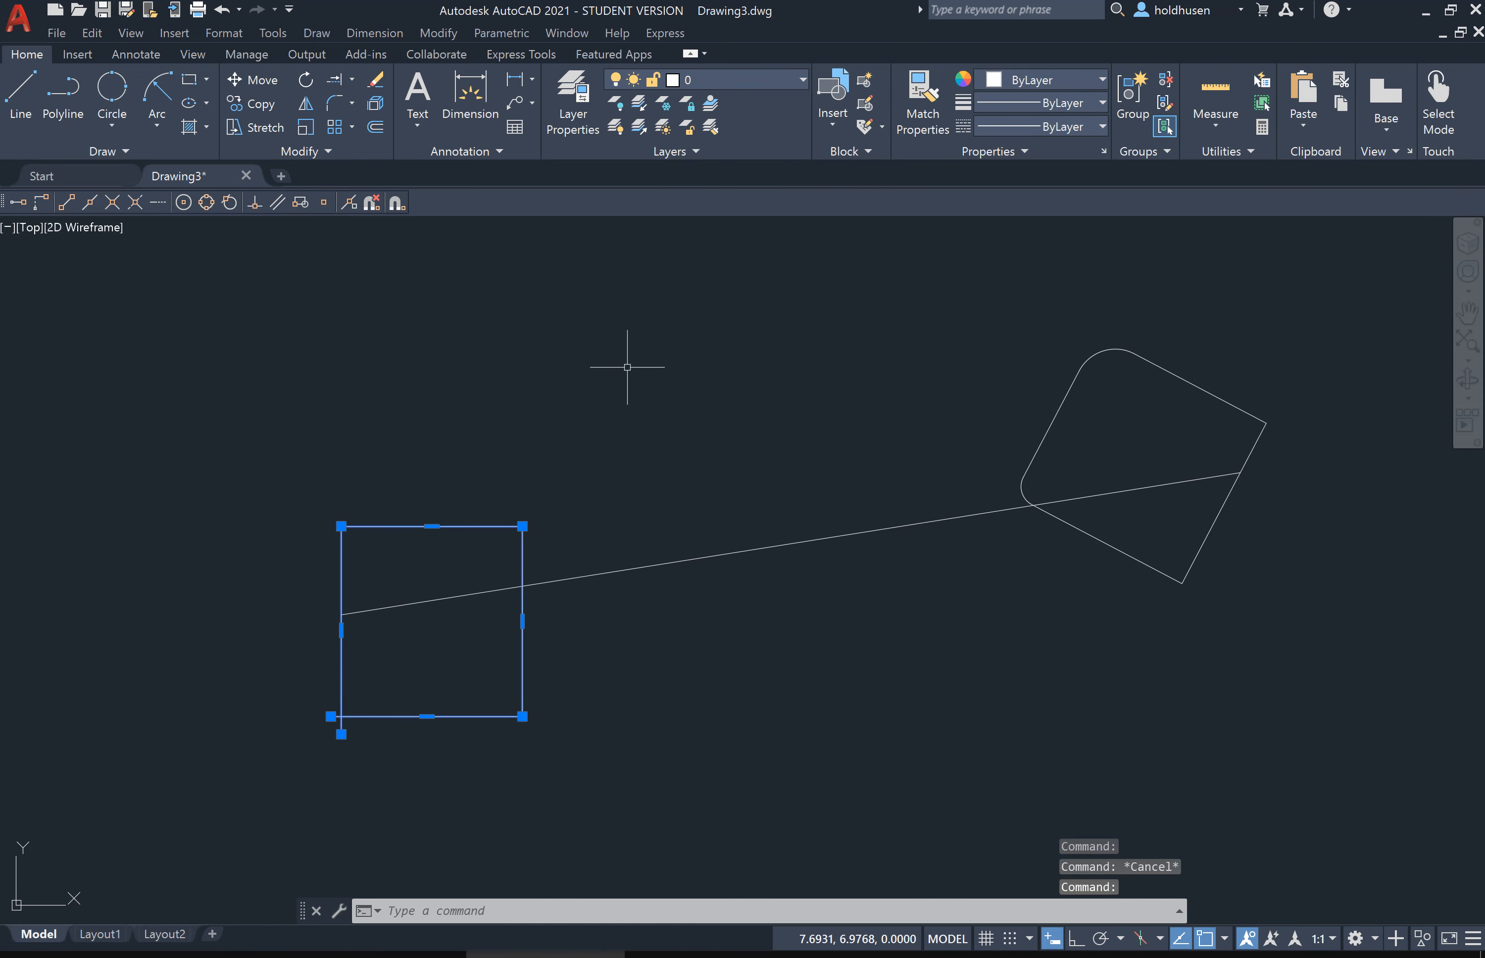
click(376, 105)
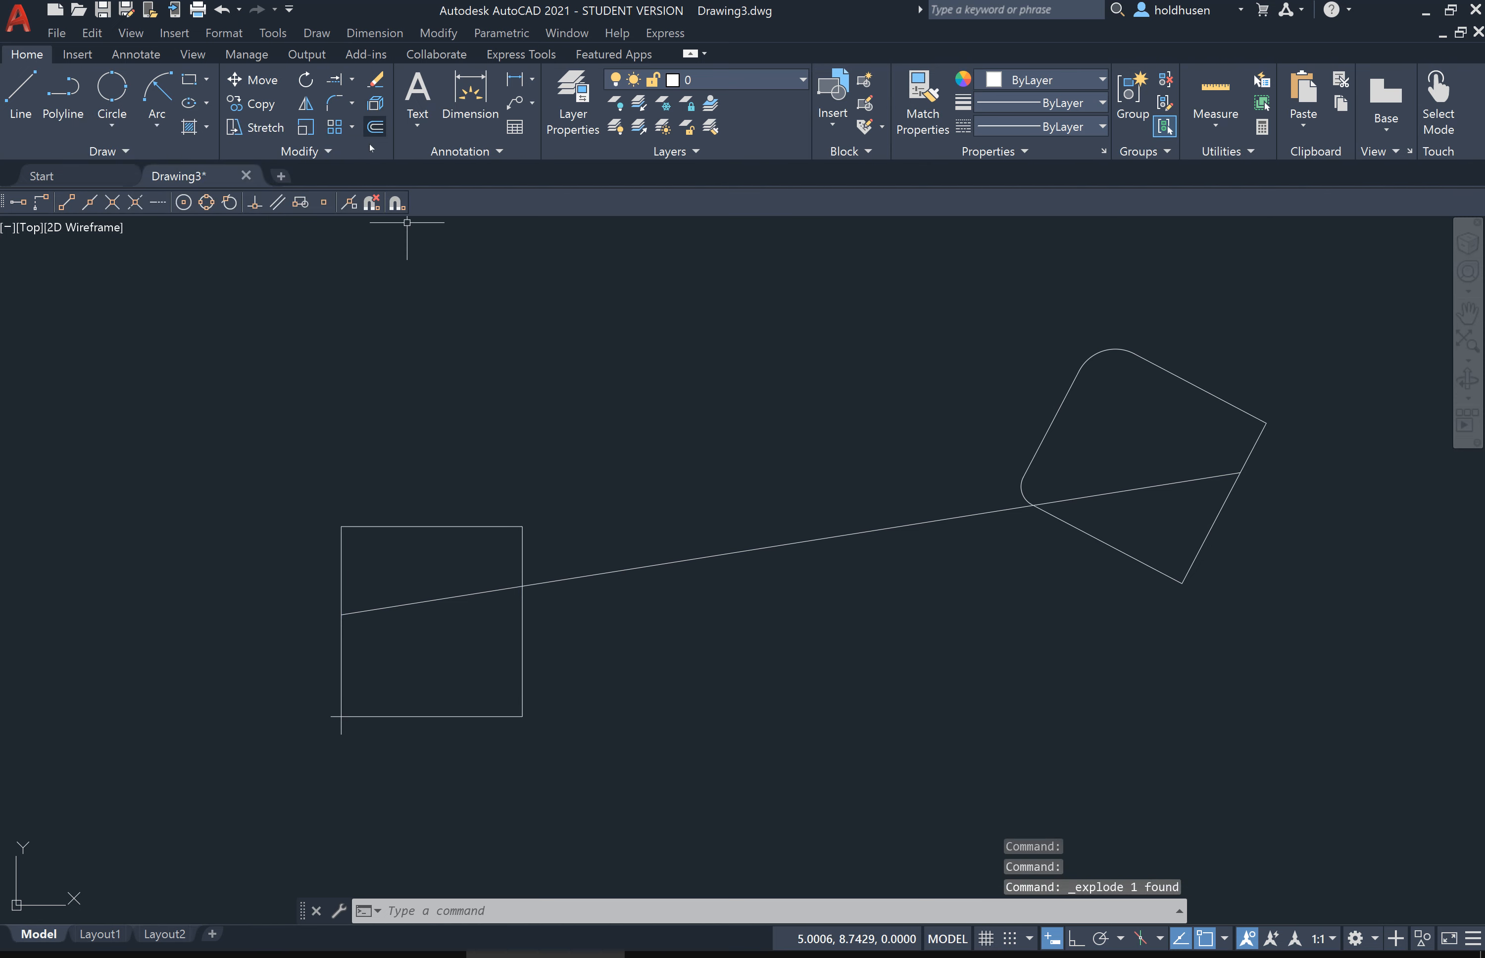
Step: Check that the original square's top, right and bottom sides can be selected individually, and clear the selection
click(503, 526)
click(523, 555)
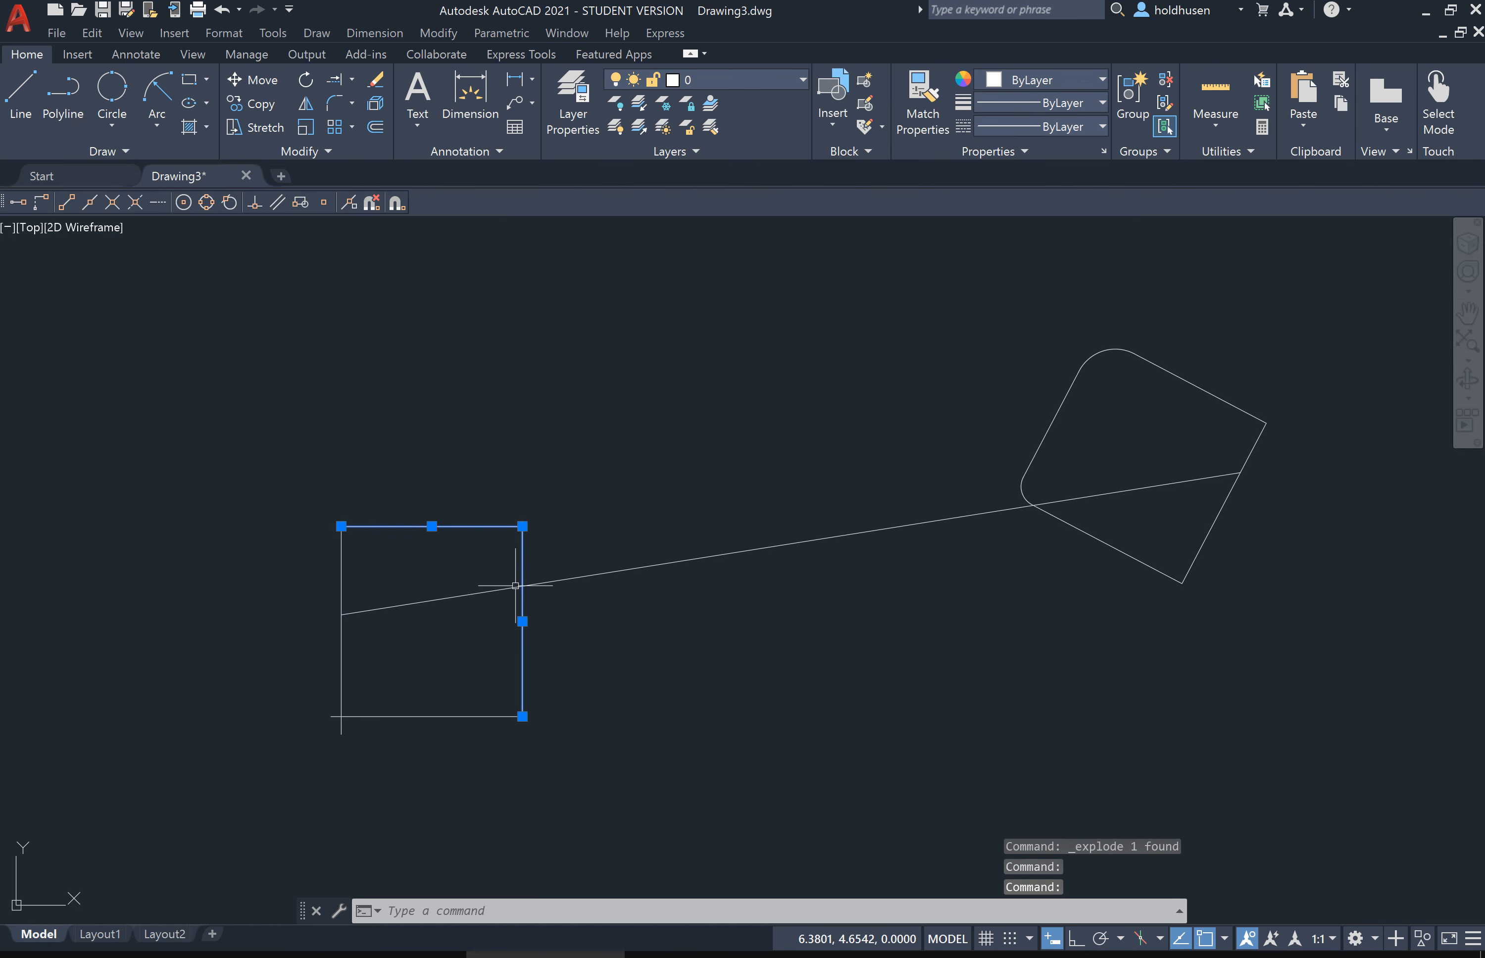
click(485, 715)
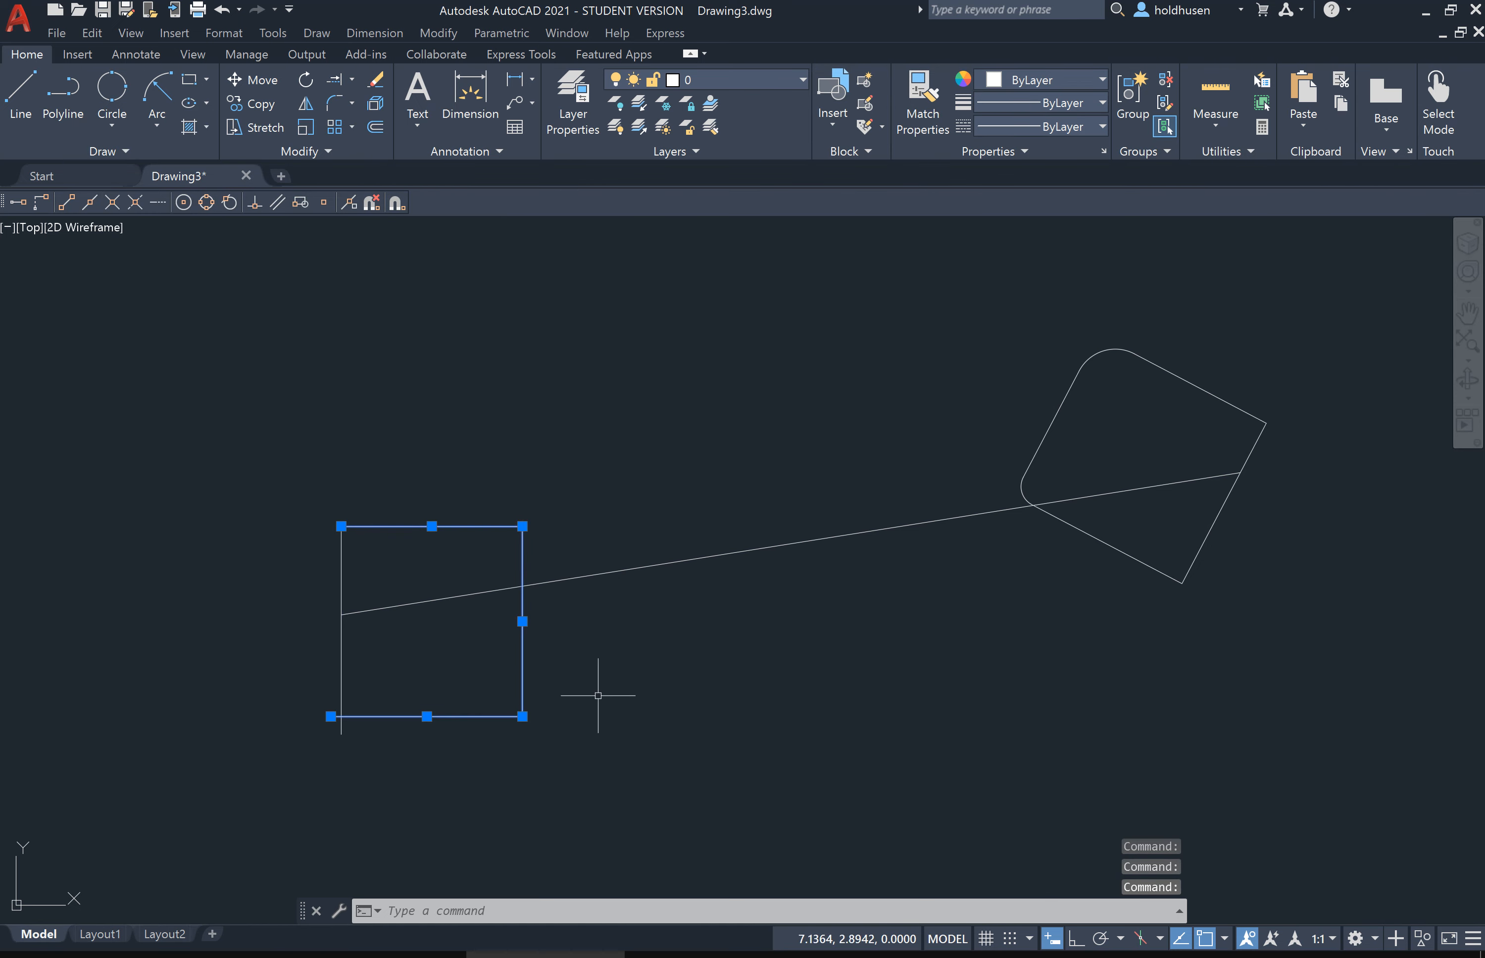
key(Escape)
key(Escape)
key(Escape)
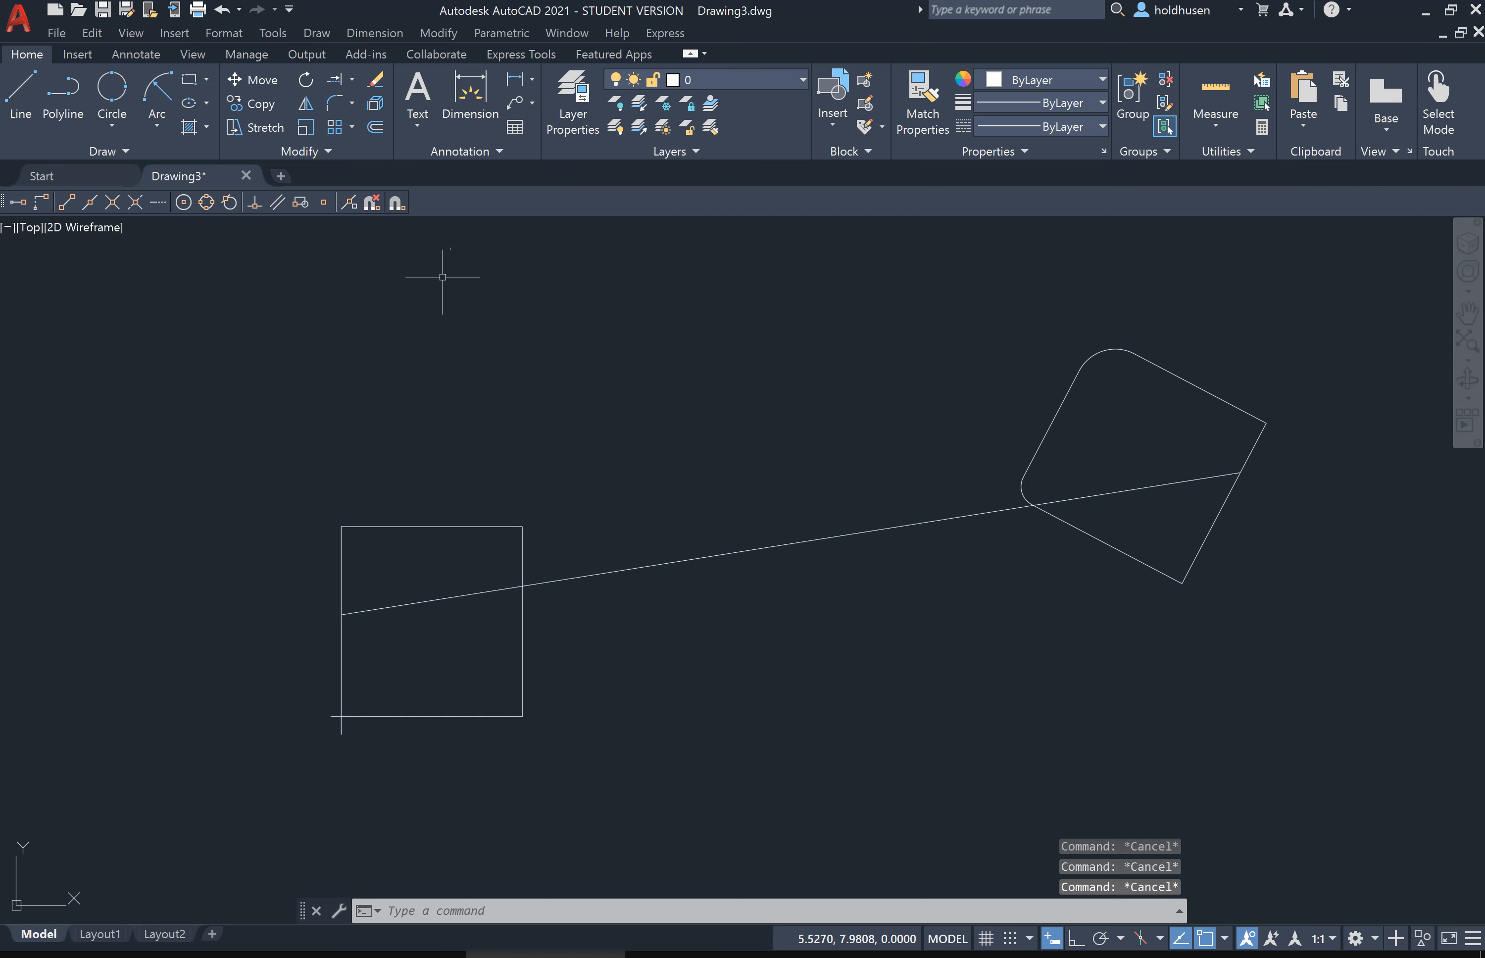
Step: Convert the tilted square's lower-left straight side into a polyline with Edit Polyline
click(338, 153)
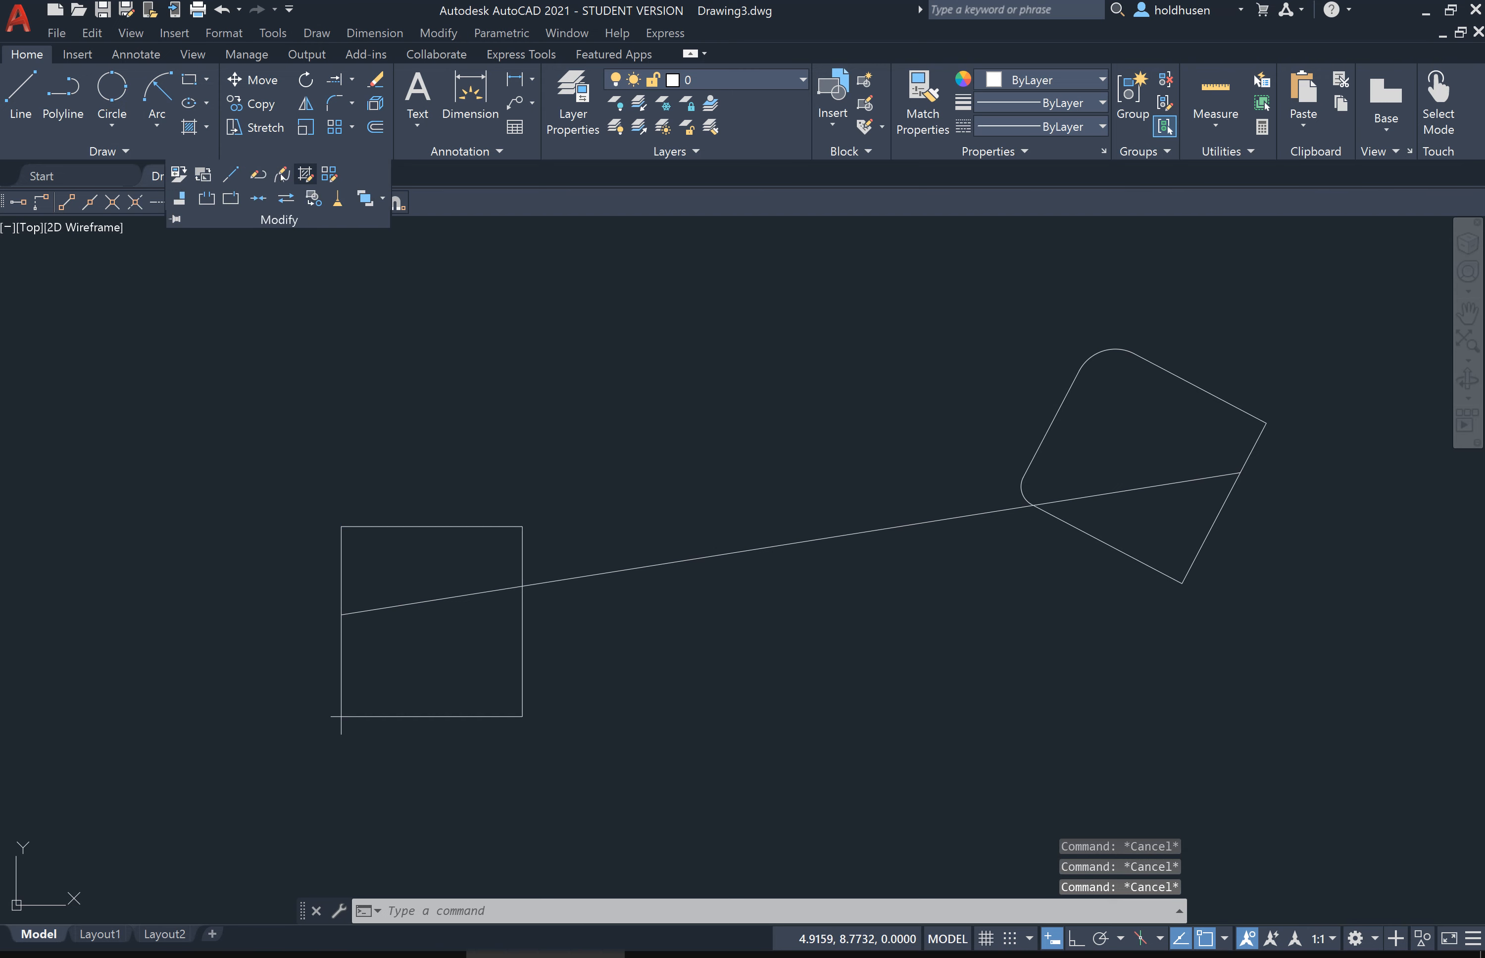
click(258, 175)
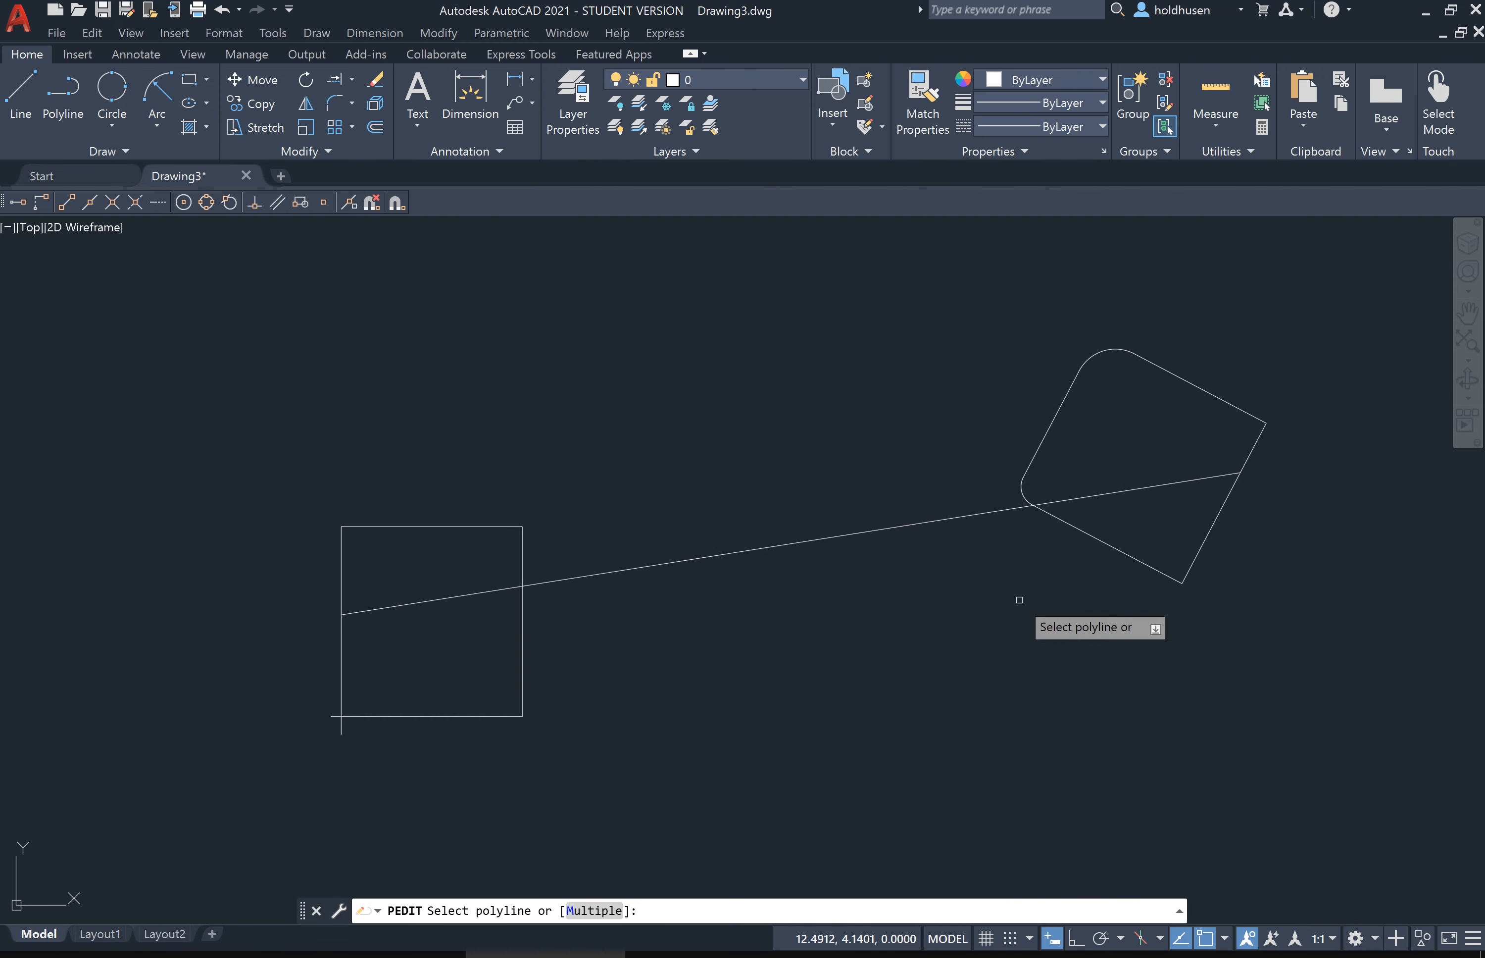
click(1095, 538)
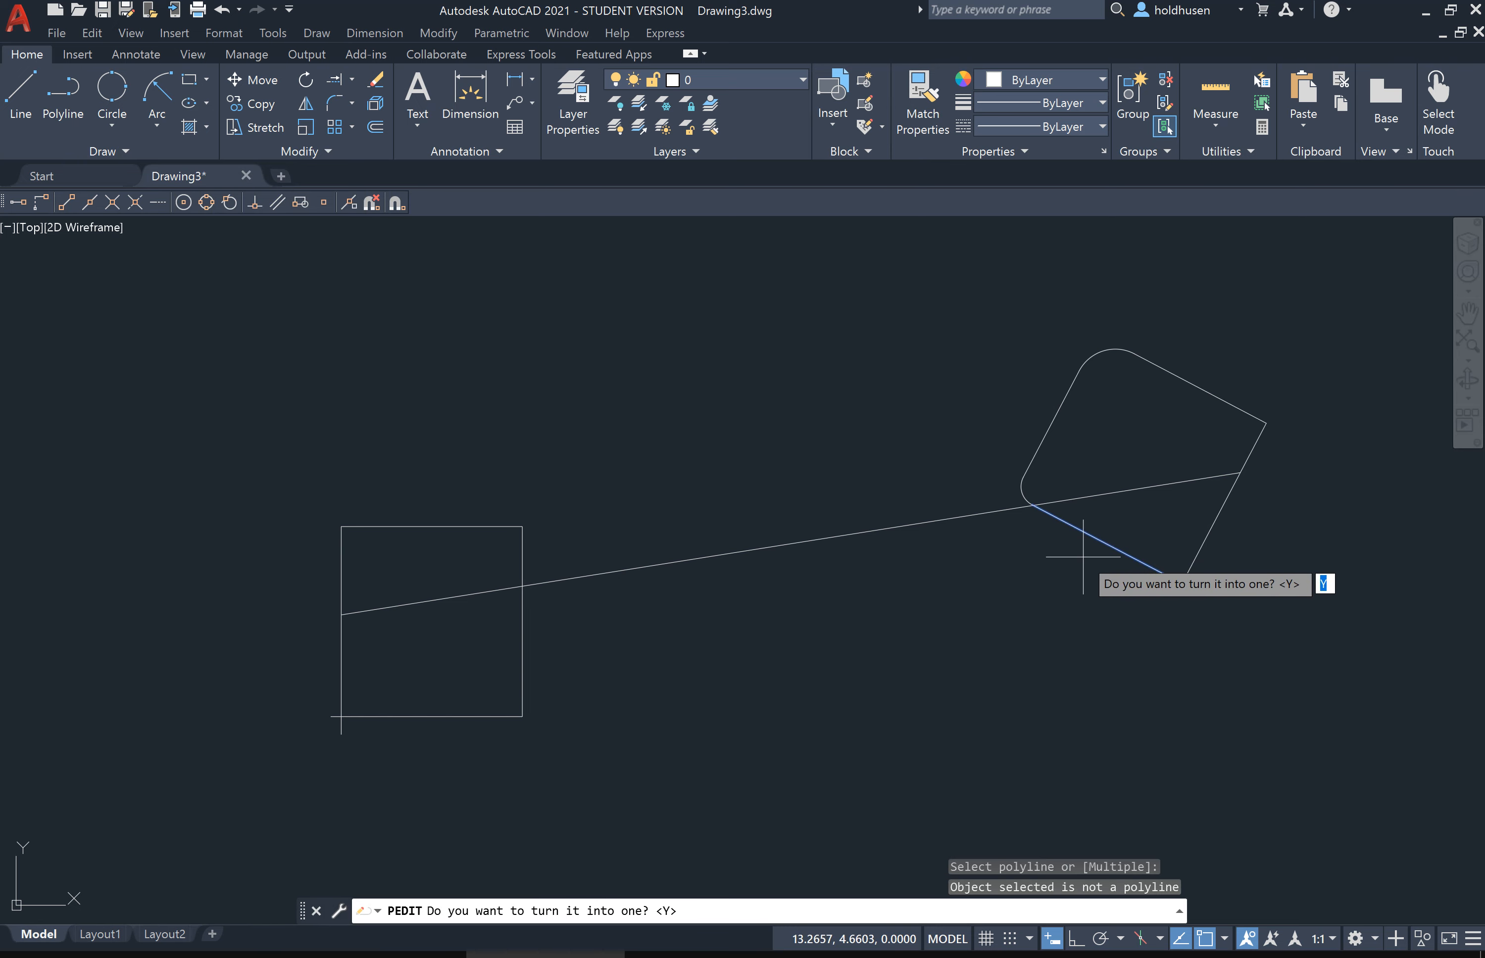
key(Return)
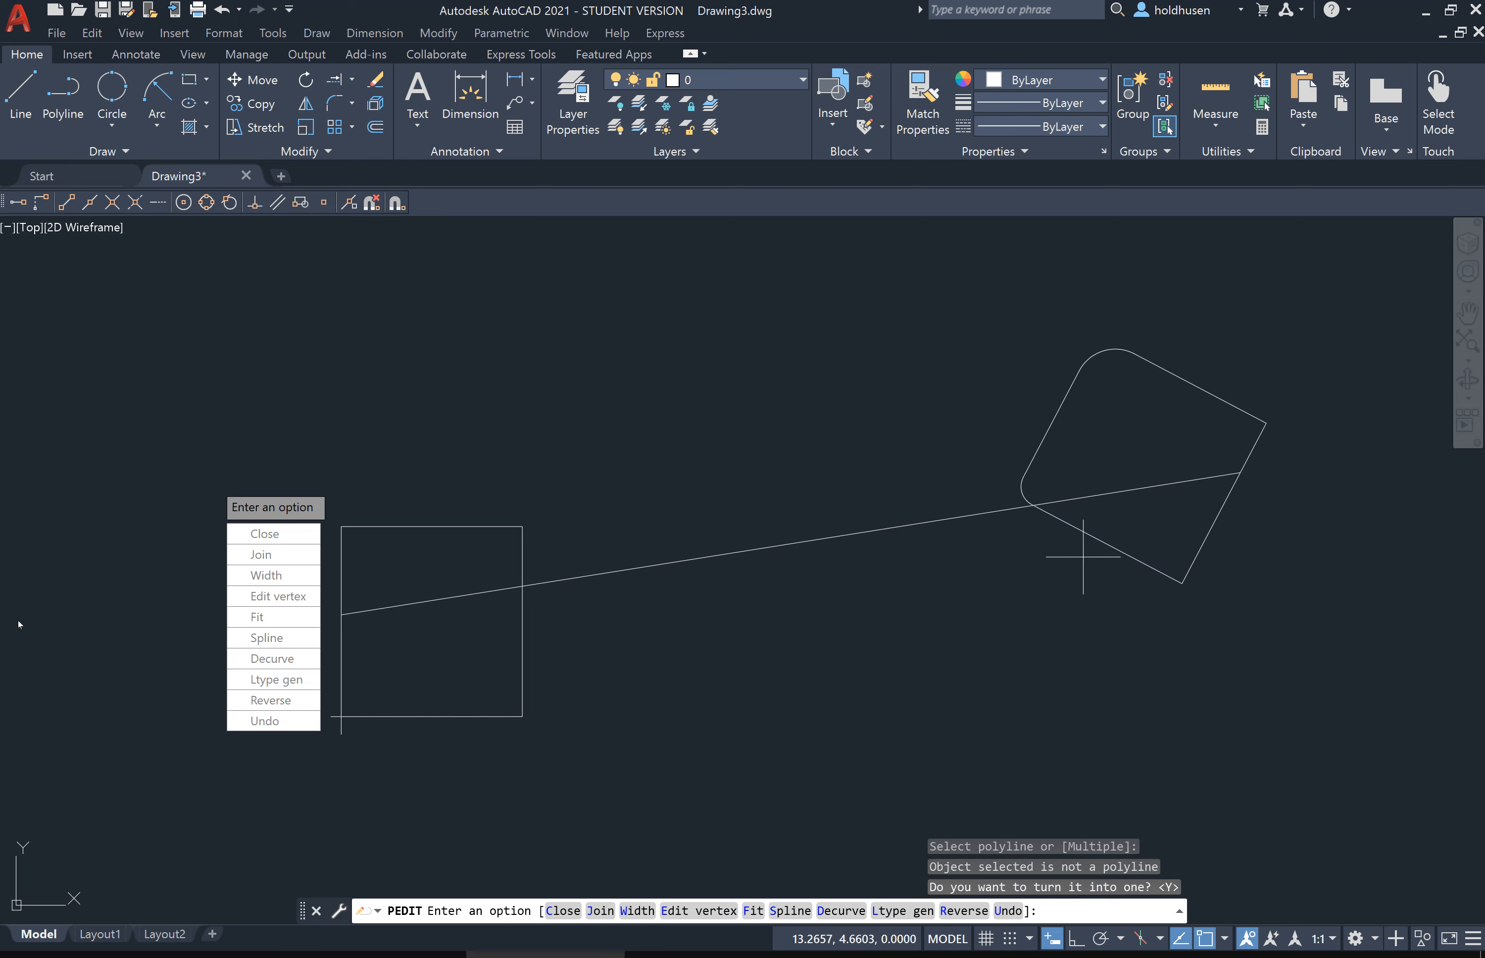
Step: Join all the tilted square's sides and both rounded corners into one polyline and finish the polyline edit
click(283, 555)
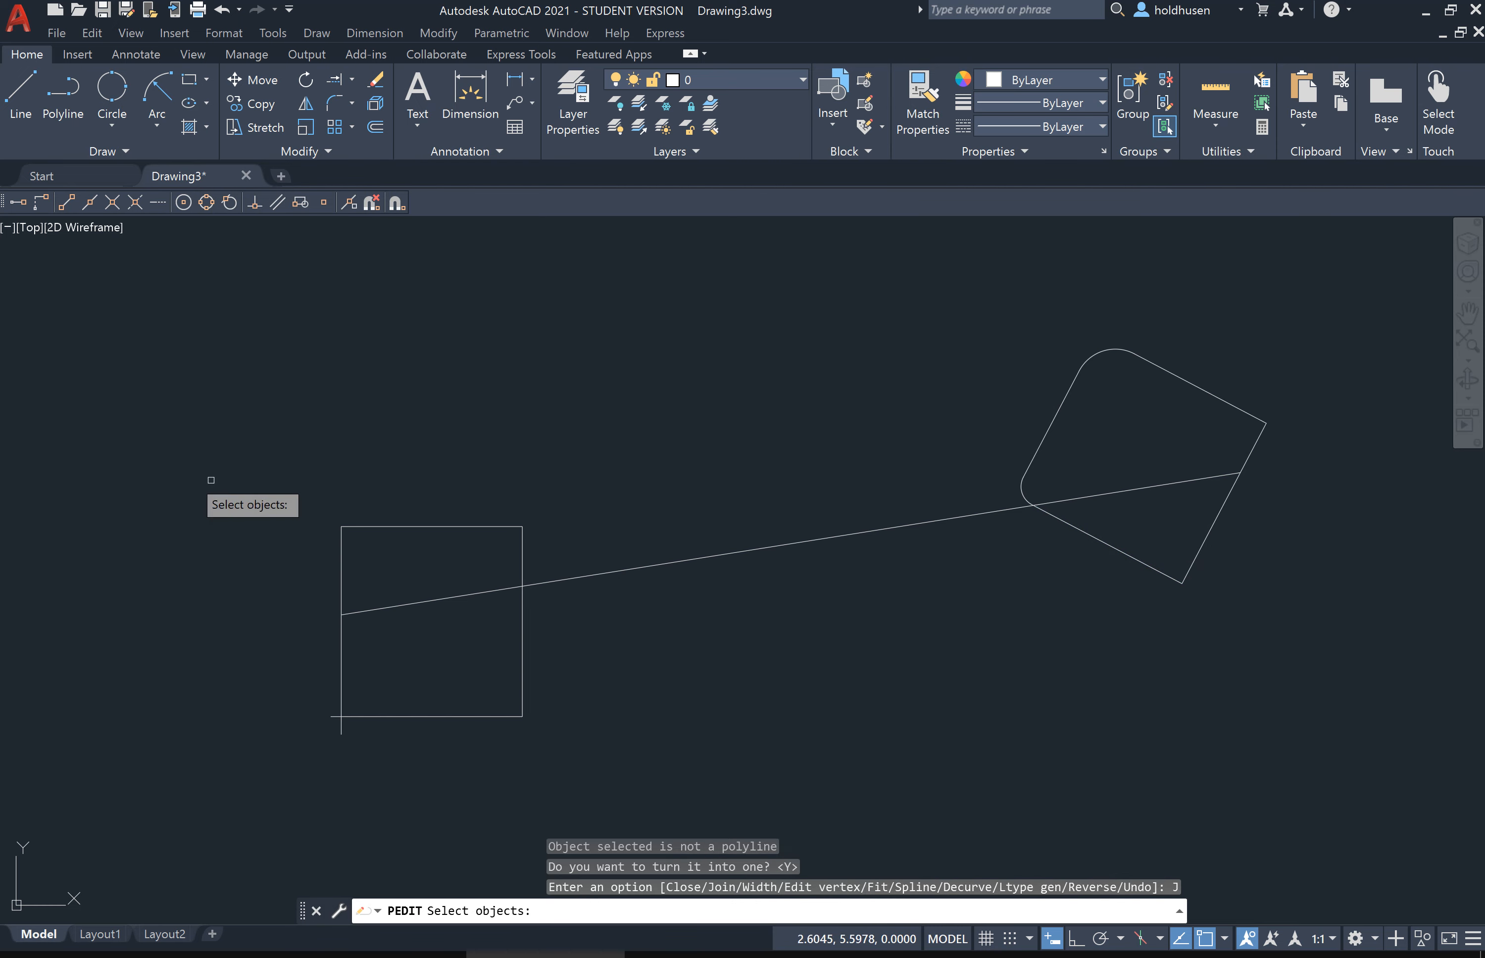
click(1108, 540)
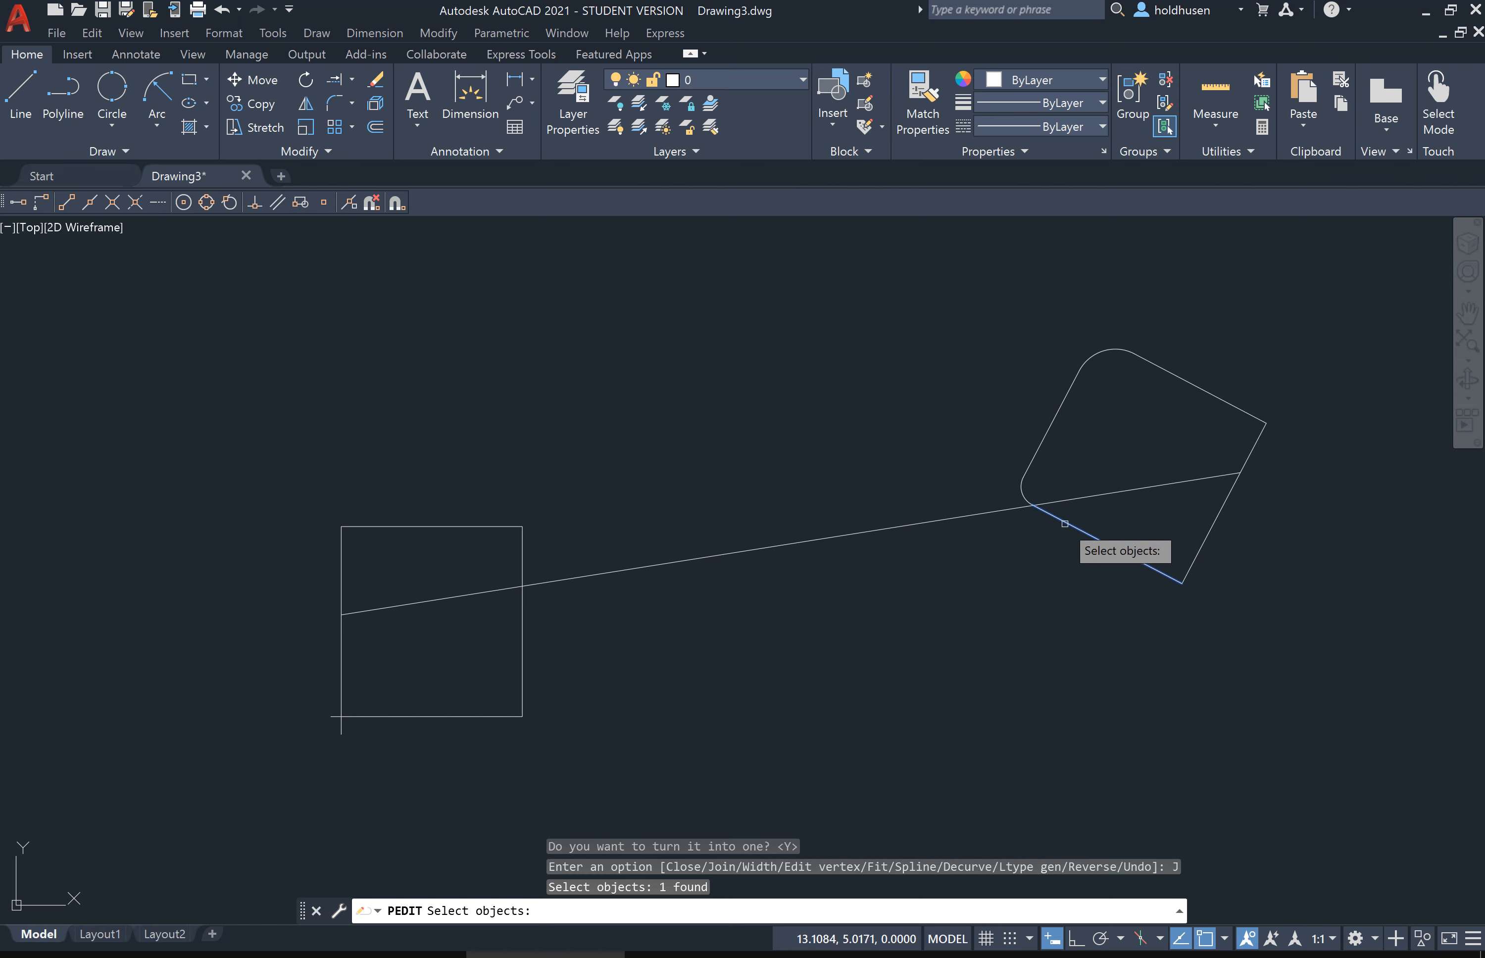
click(1022, 496)
click(1040, 441)
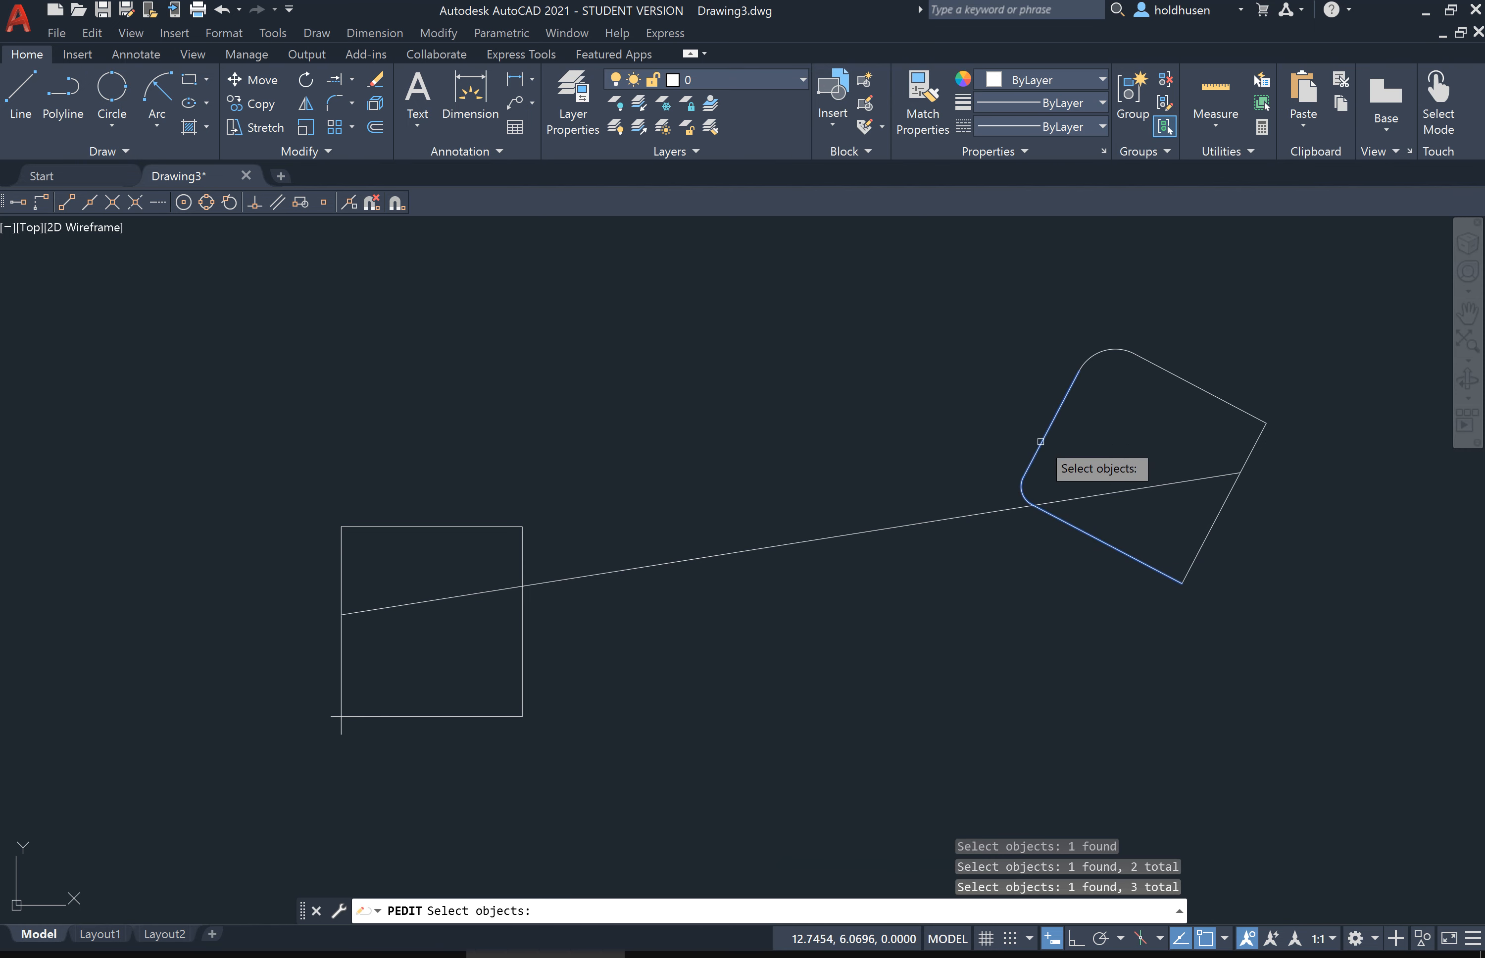
click(1101, 352)
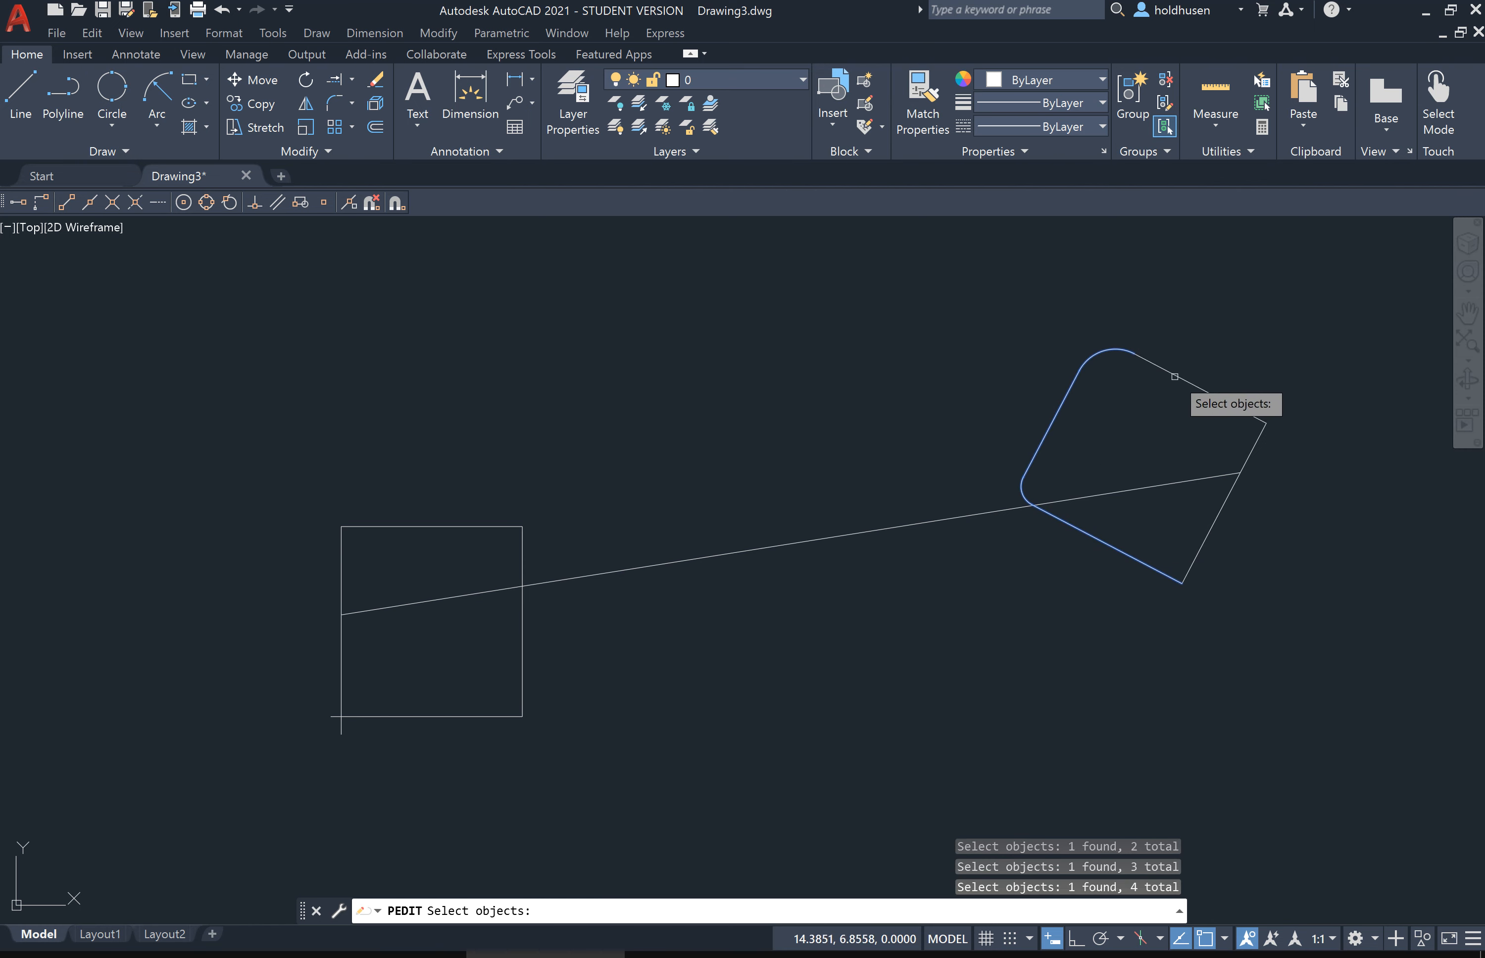
click(1231, 487)
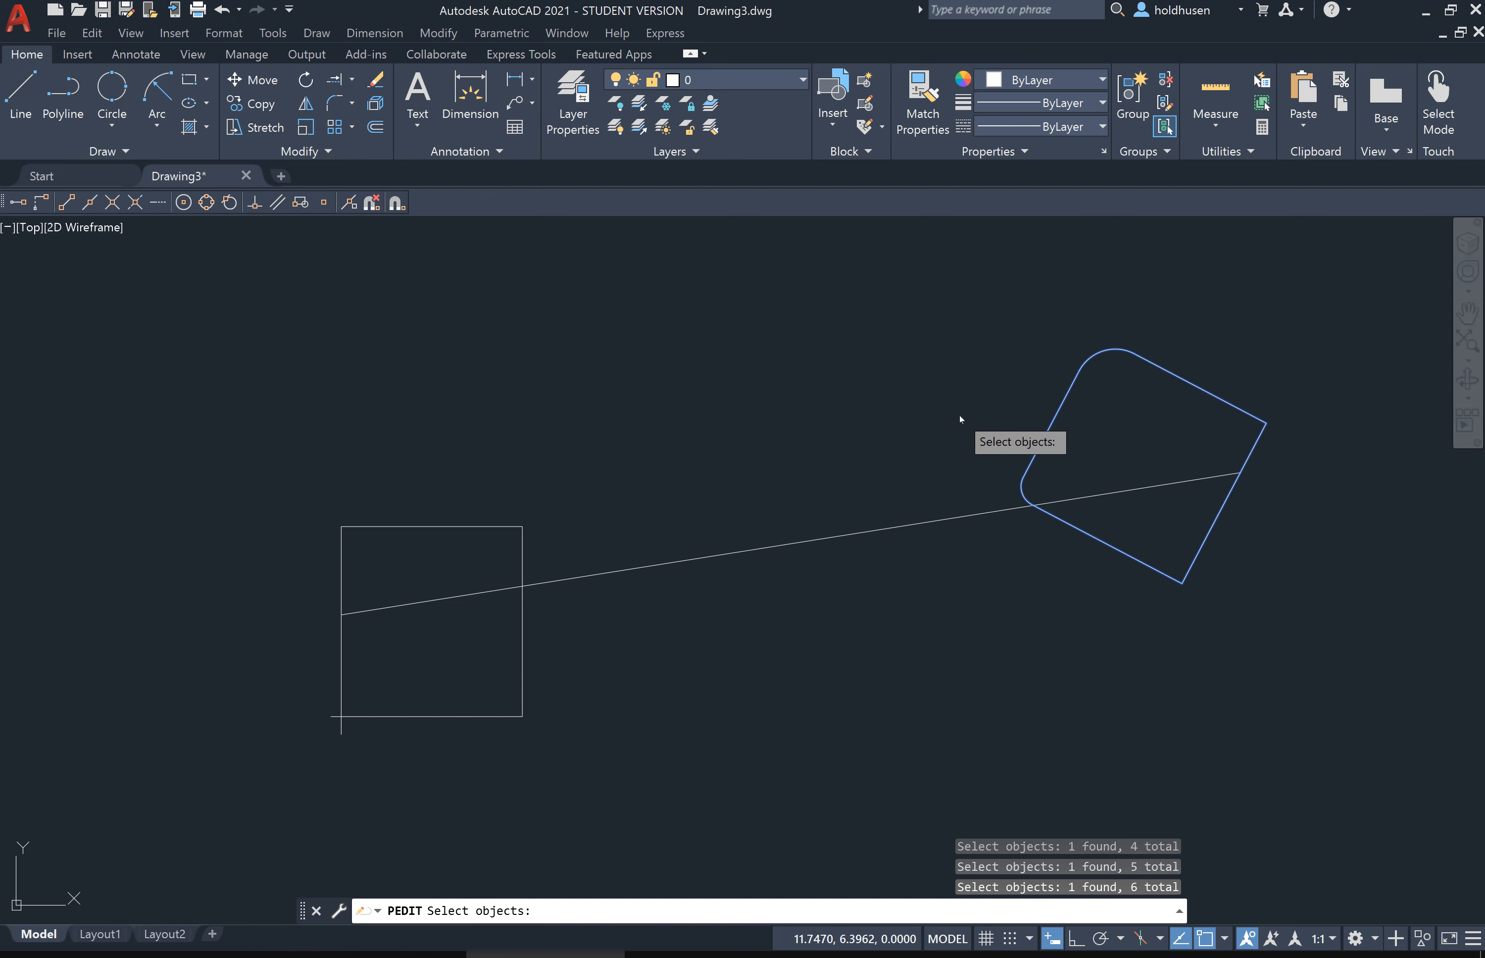
key(Return)
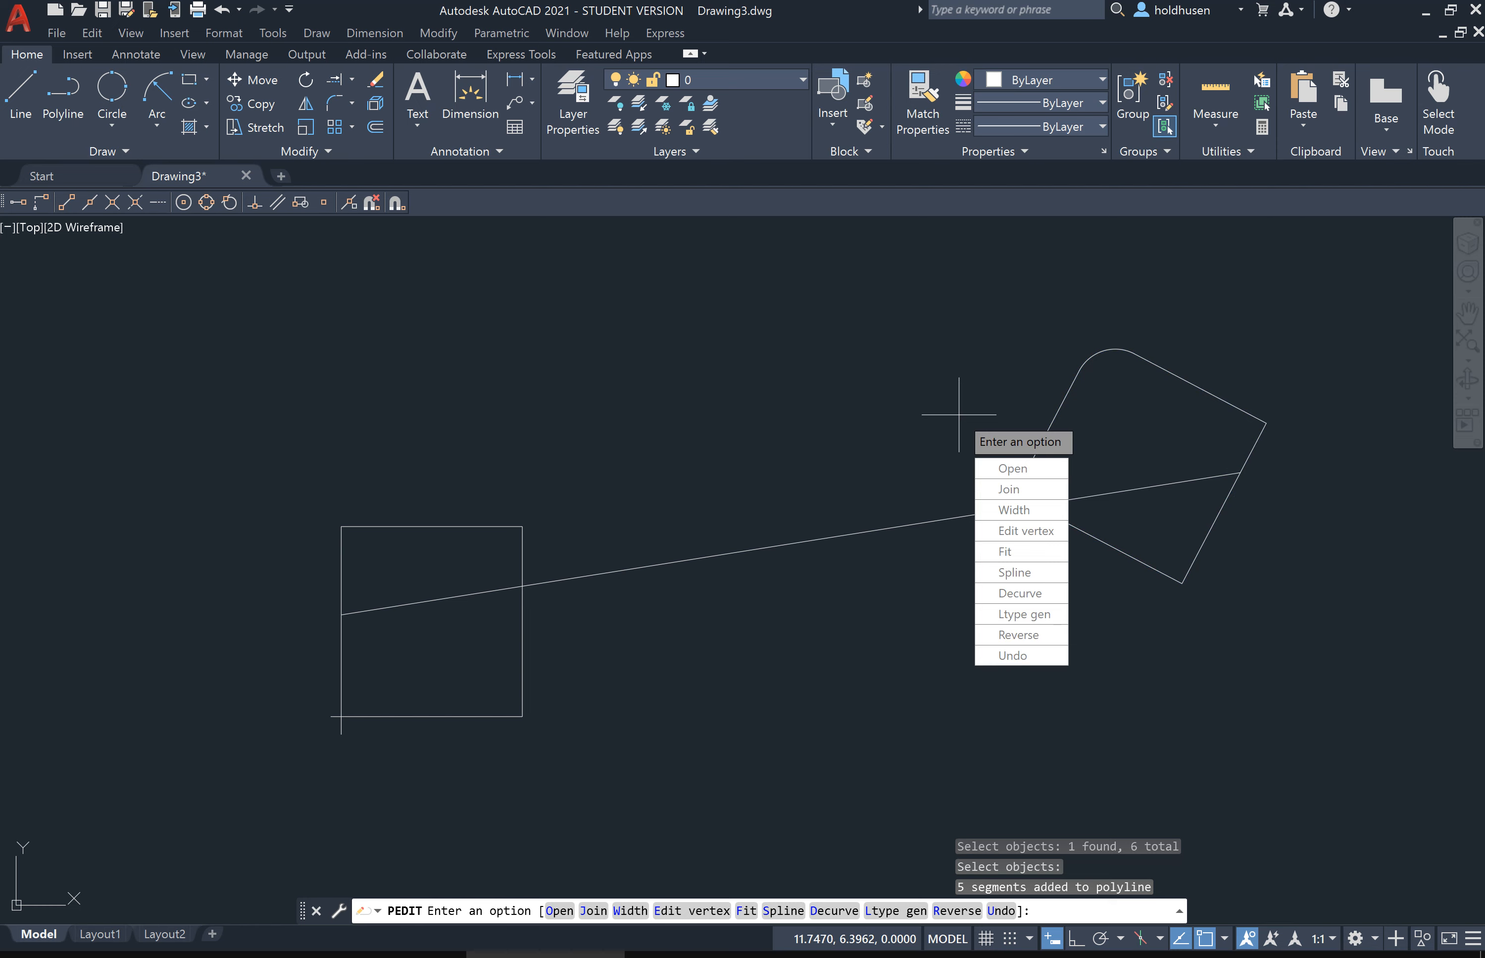
right_click(958, 414)
click(991, 382)
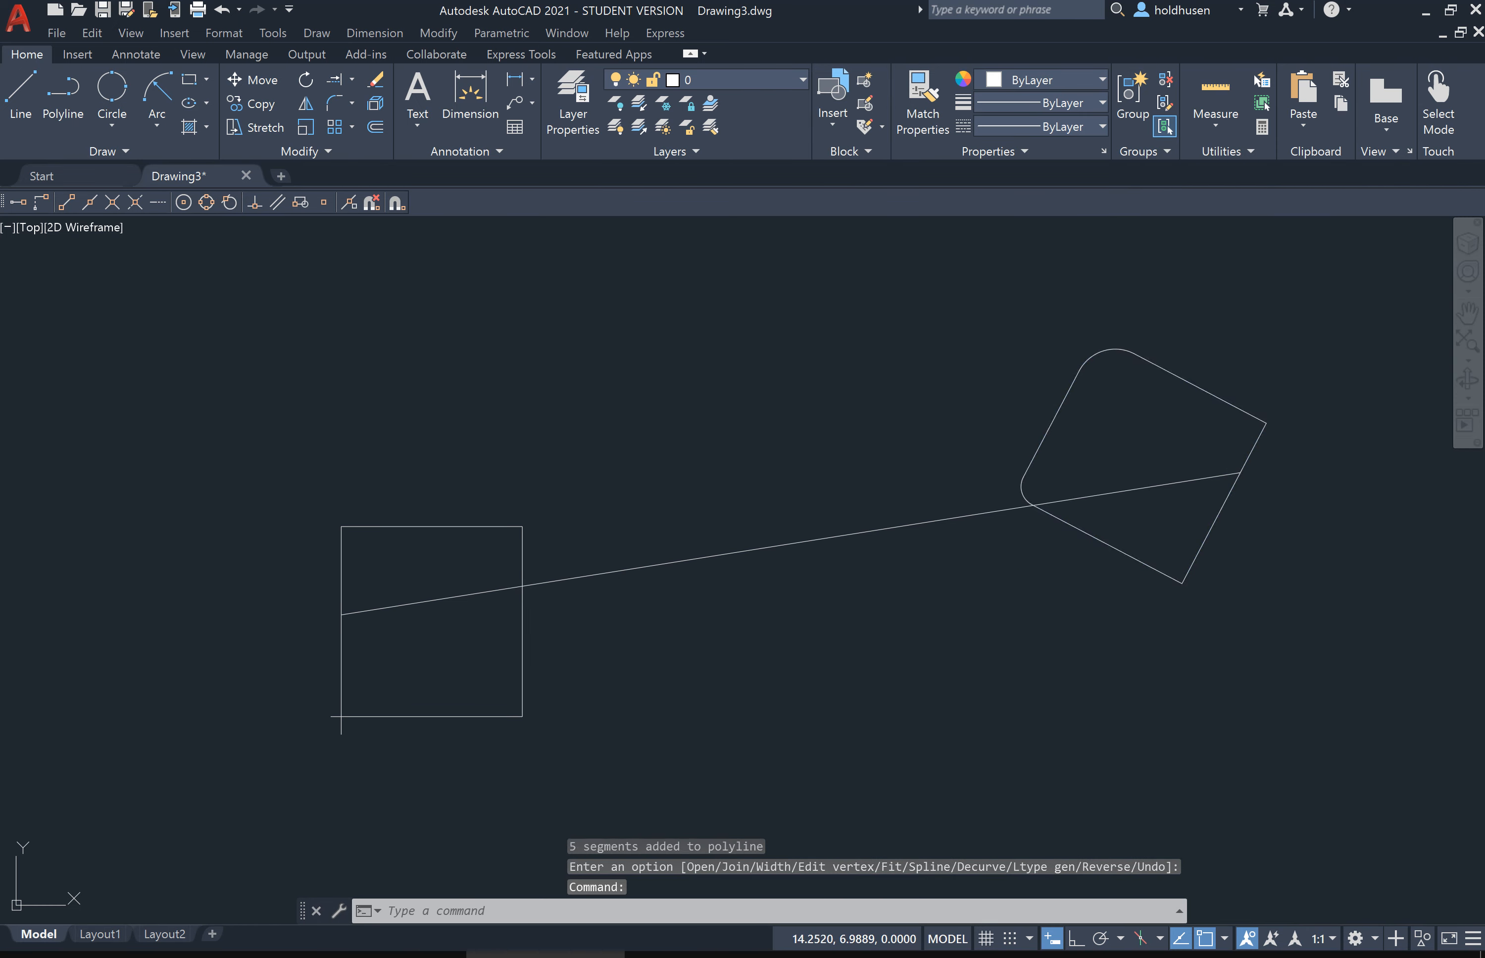
Step: Check that the tilted square selects as a single object, and clear the selection
click(1153, 363)
key(Escape)
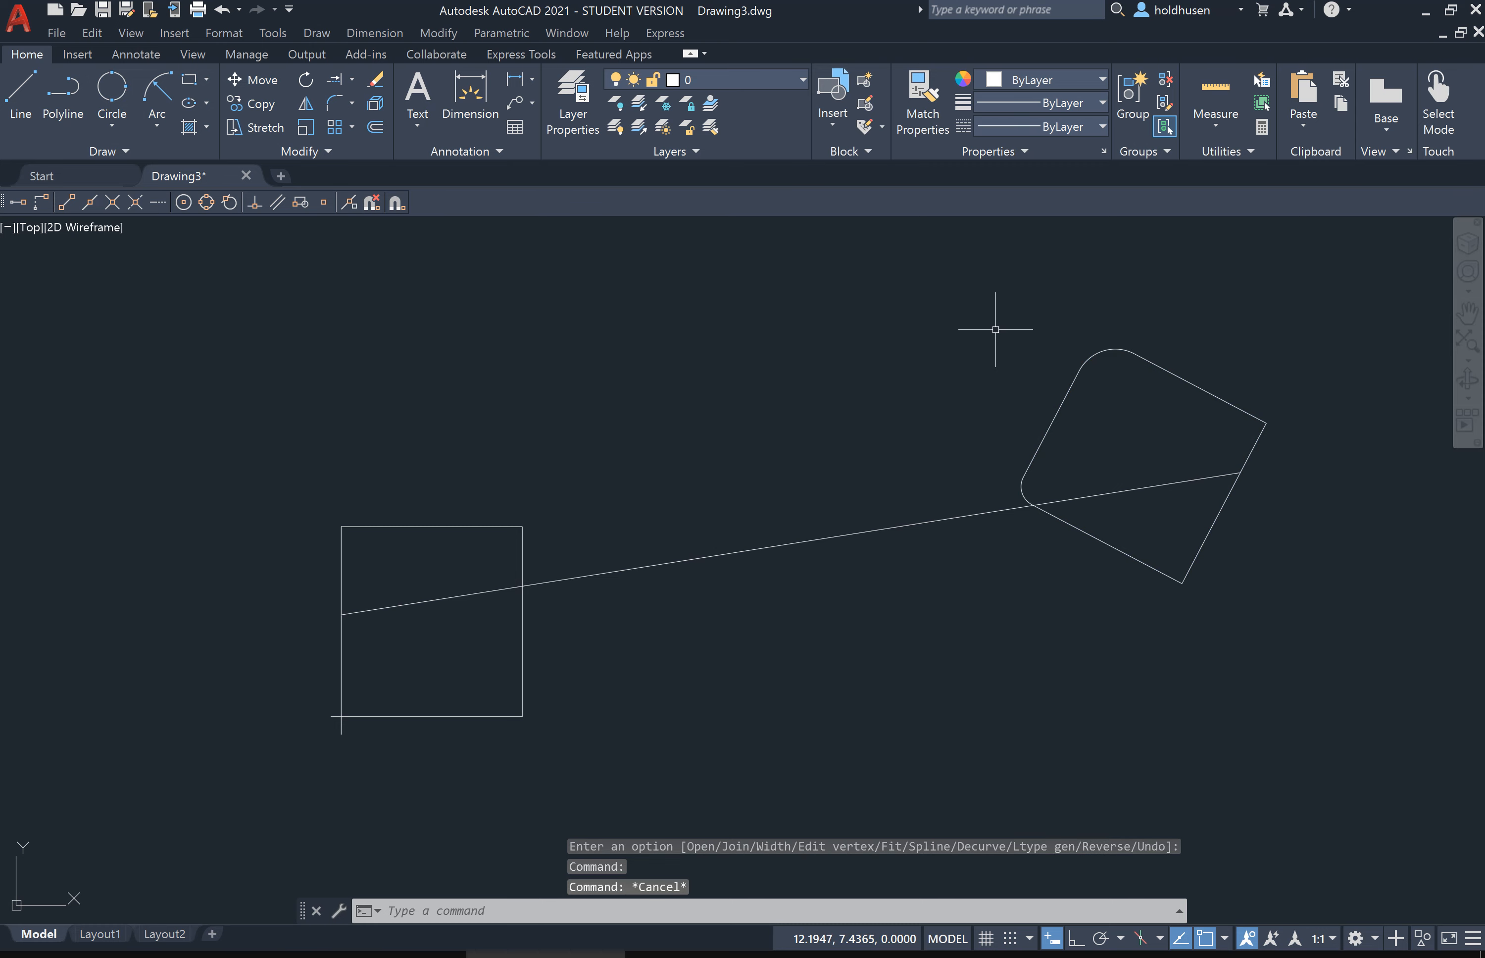
click(1194, 383)
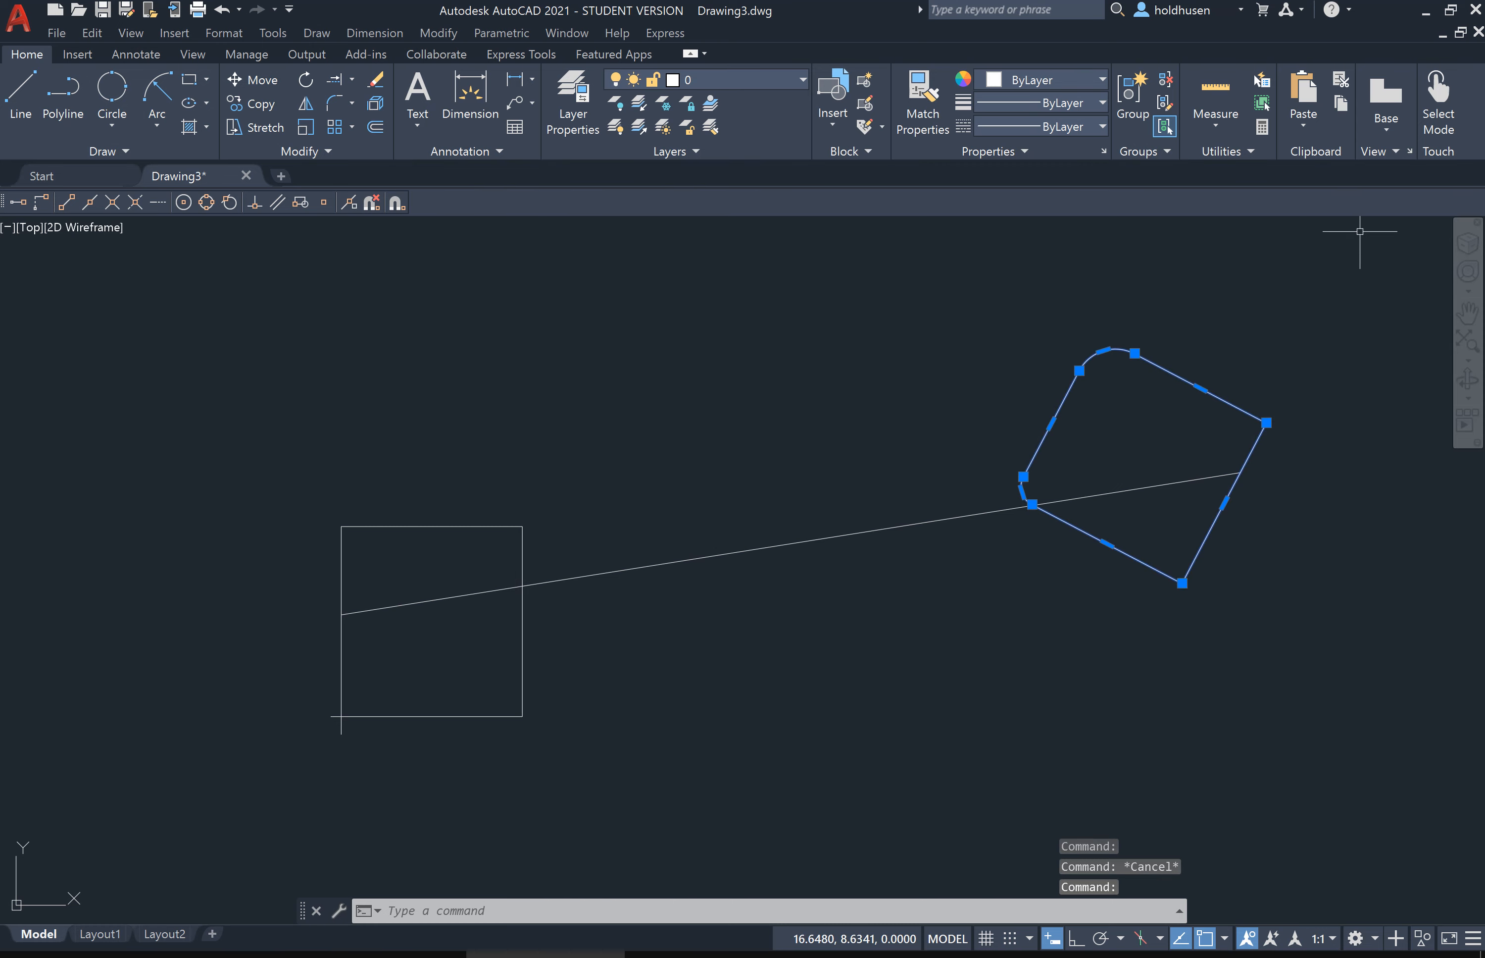
key(Escape)
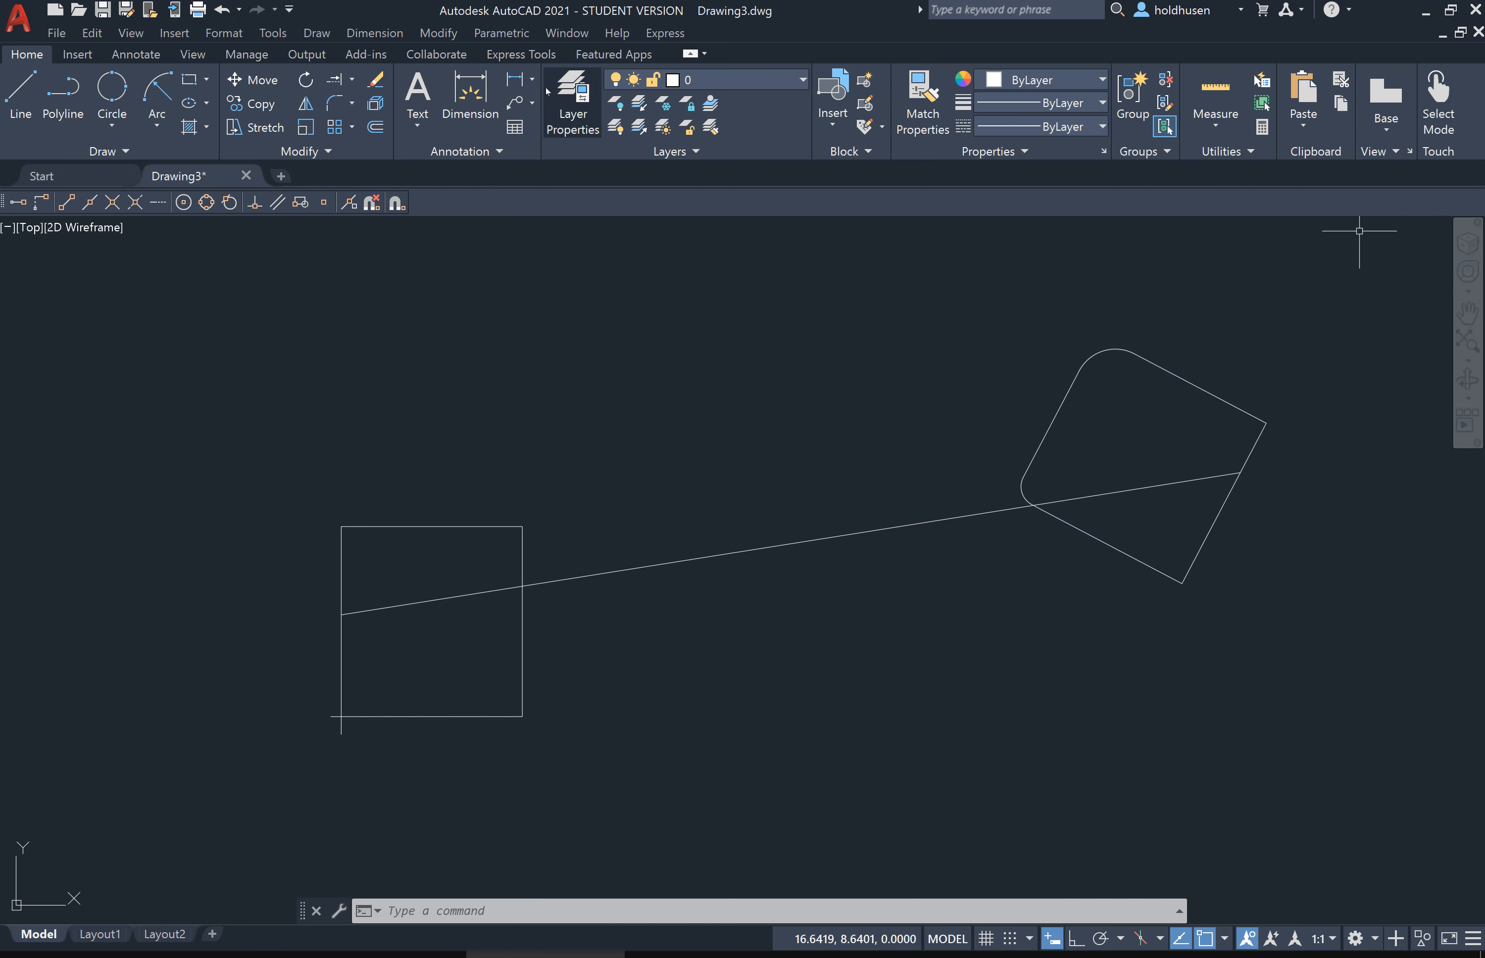
Step: Offset the sloping line between the two squares by 0.5 to its lower side
click(379, 128)
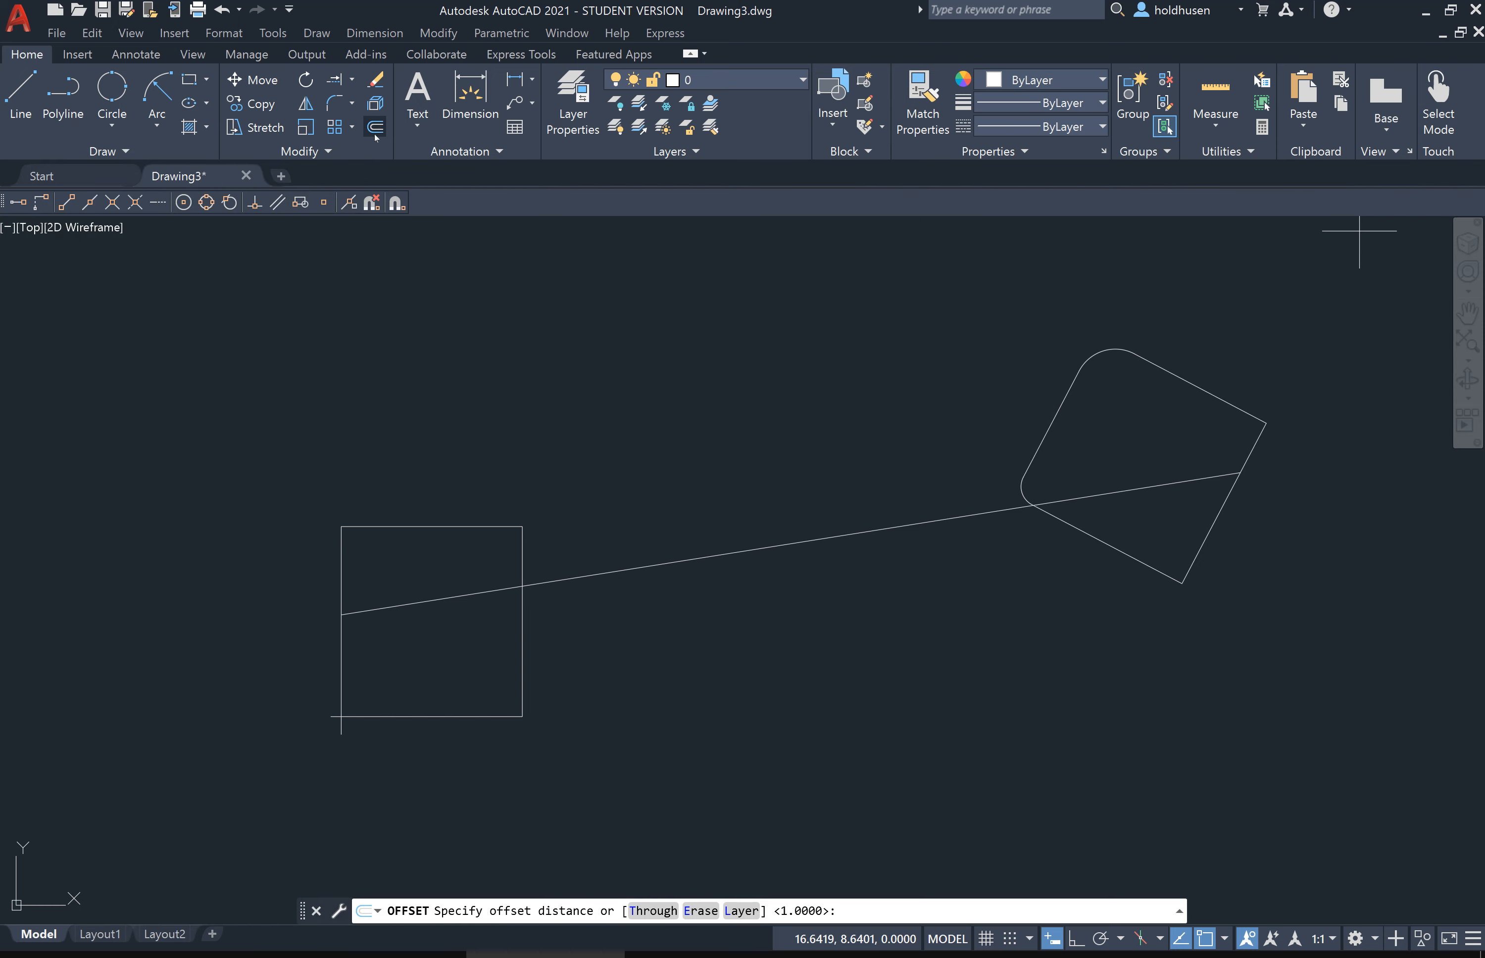
key(Escape)
click(377, 129)
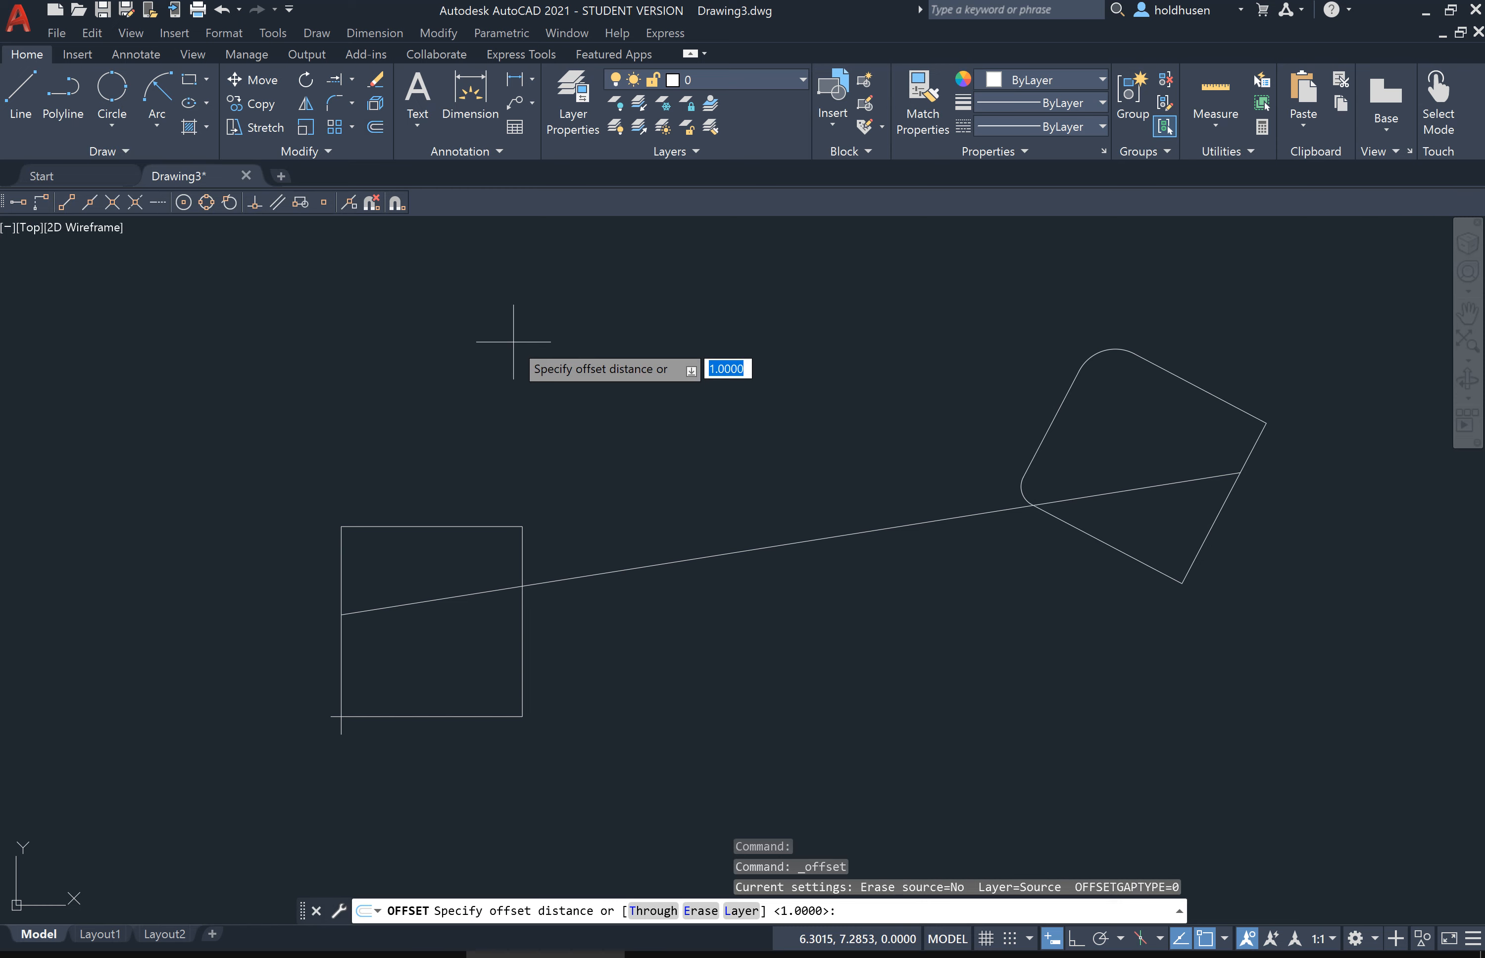
text(.5)
key(Return)
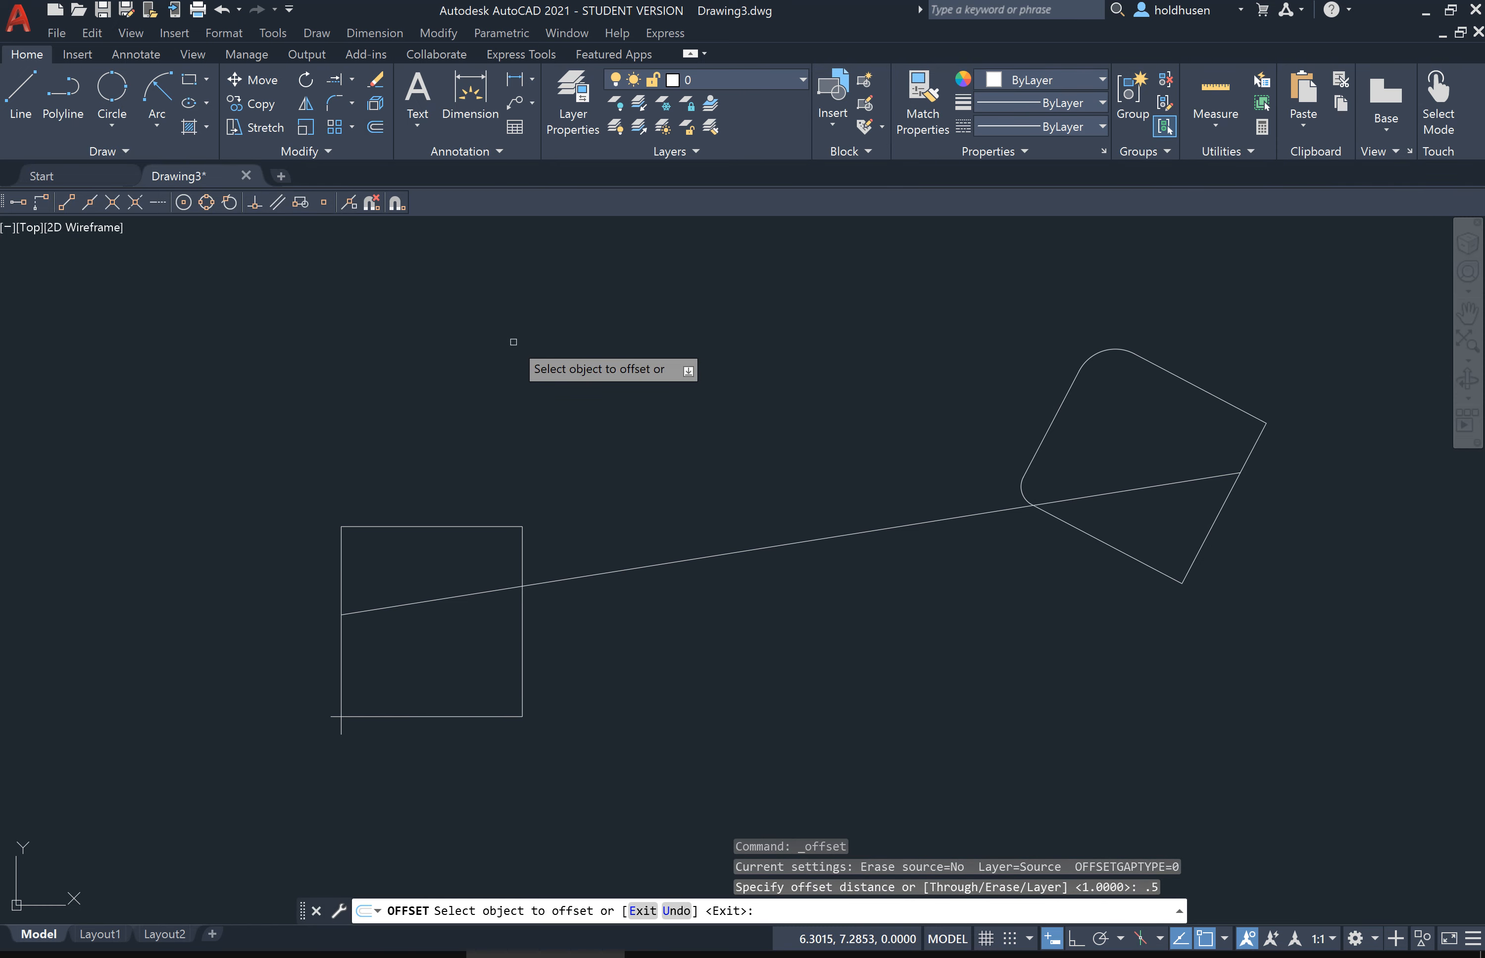
click(800, 543)
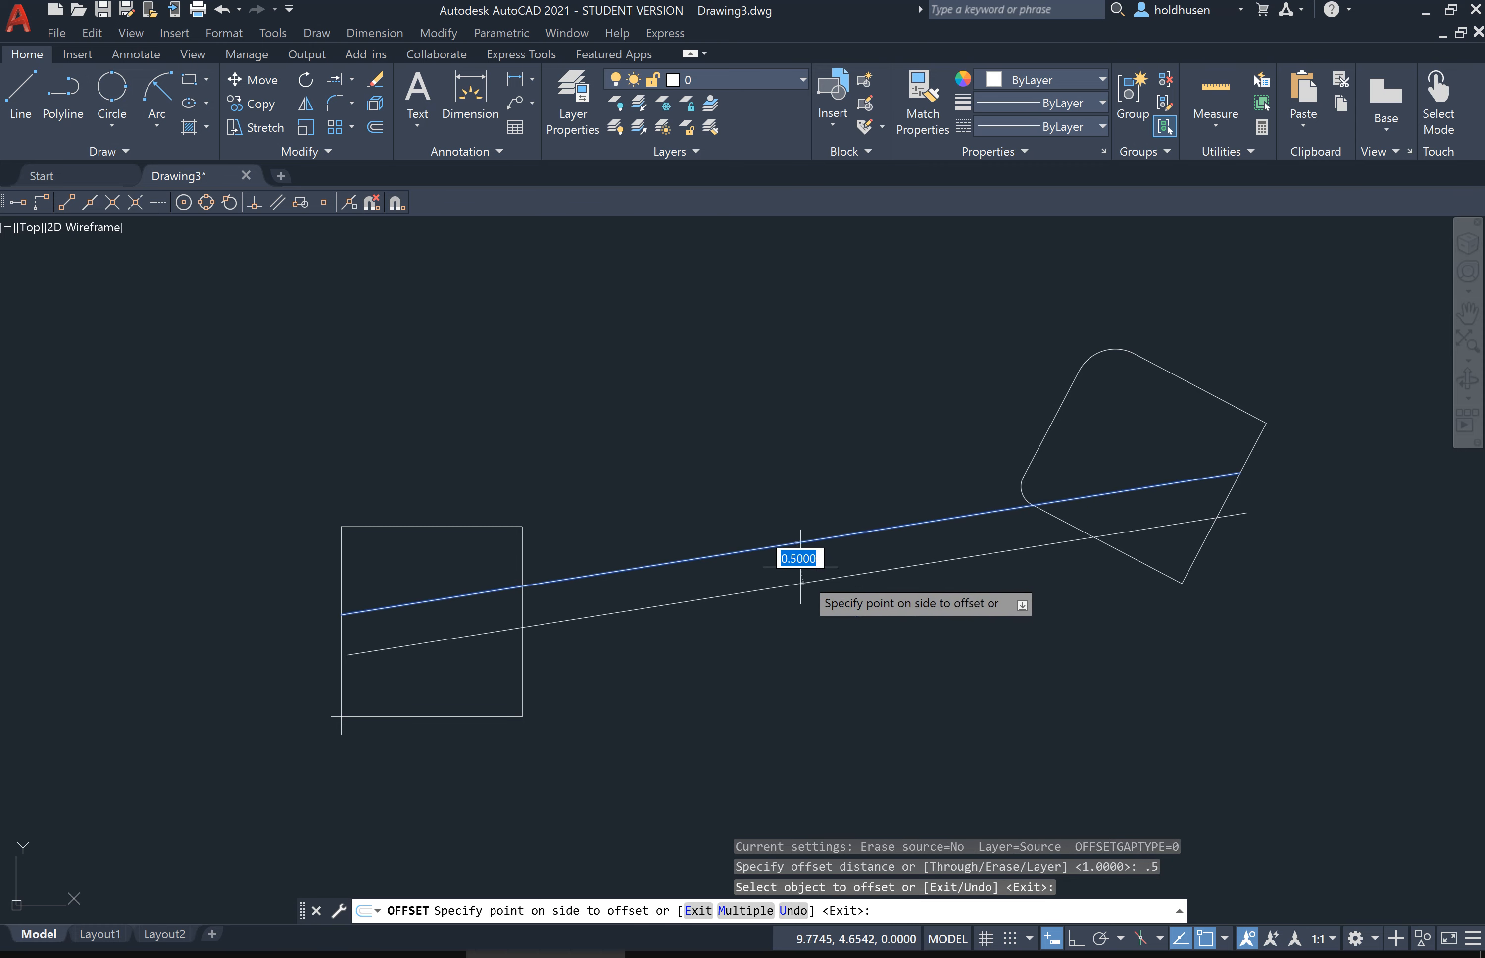
click(812, 593)
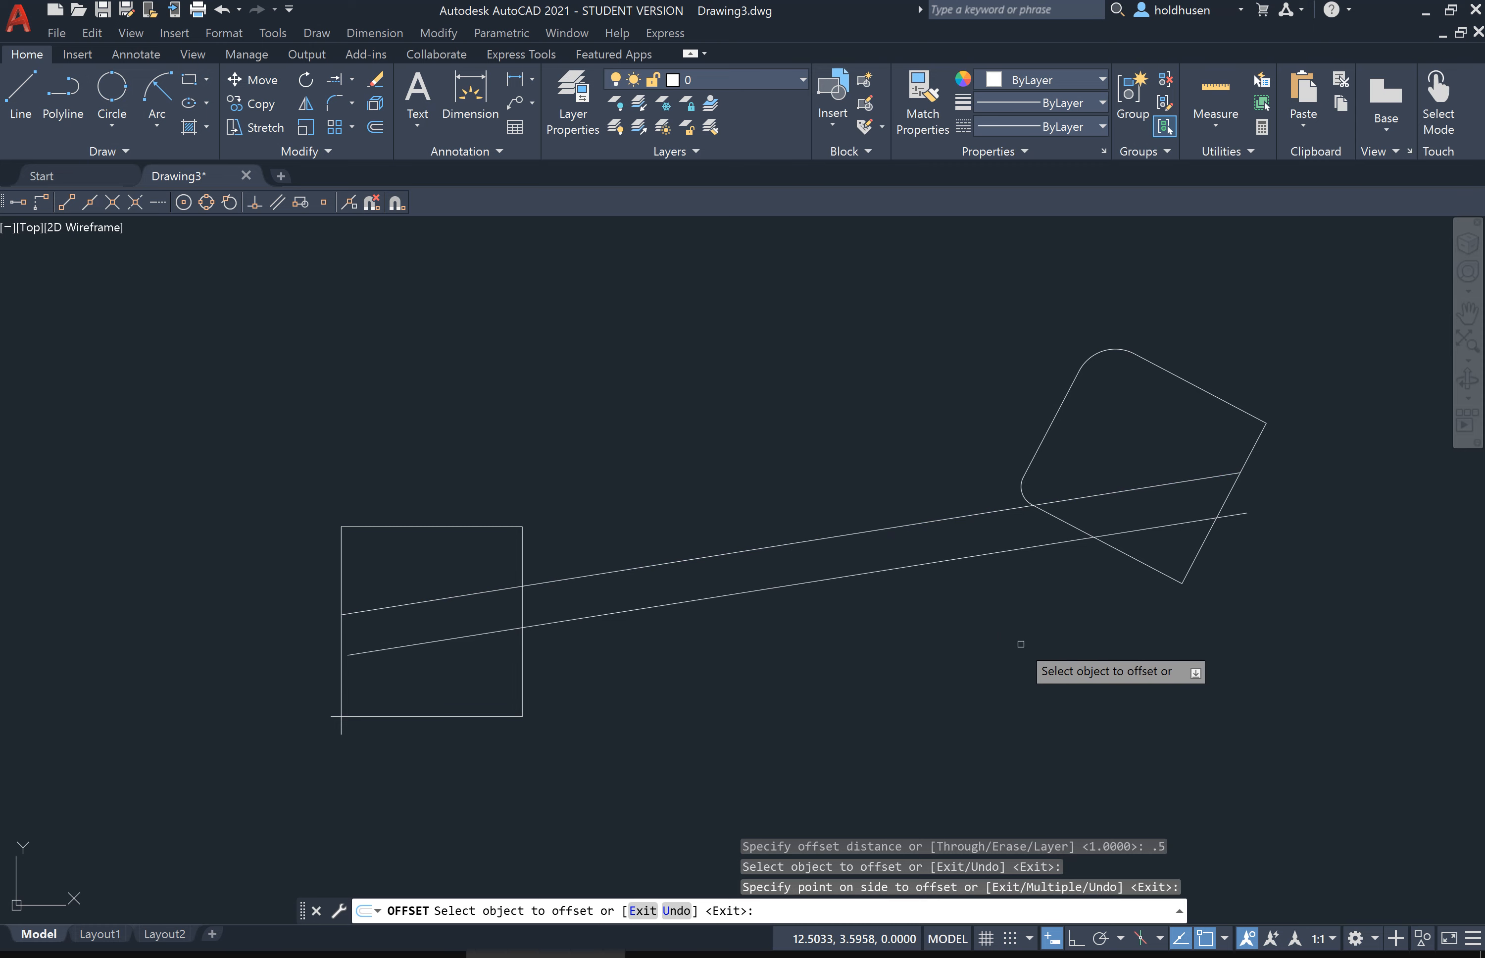
Step: Add two more parallel lines by offsetting the lowest sloping line downward each time at the same 0.5 distance
click(971, 558)
click(981, 633)
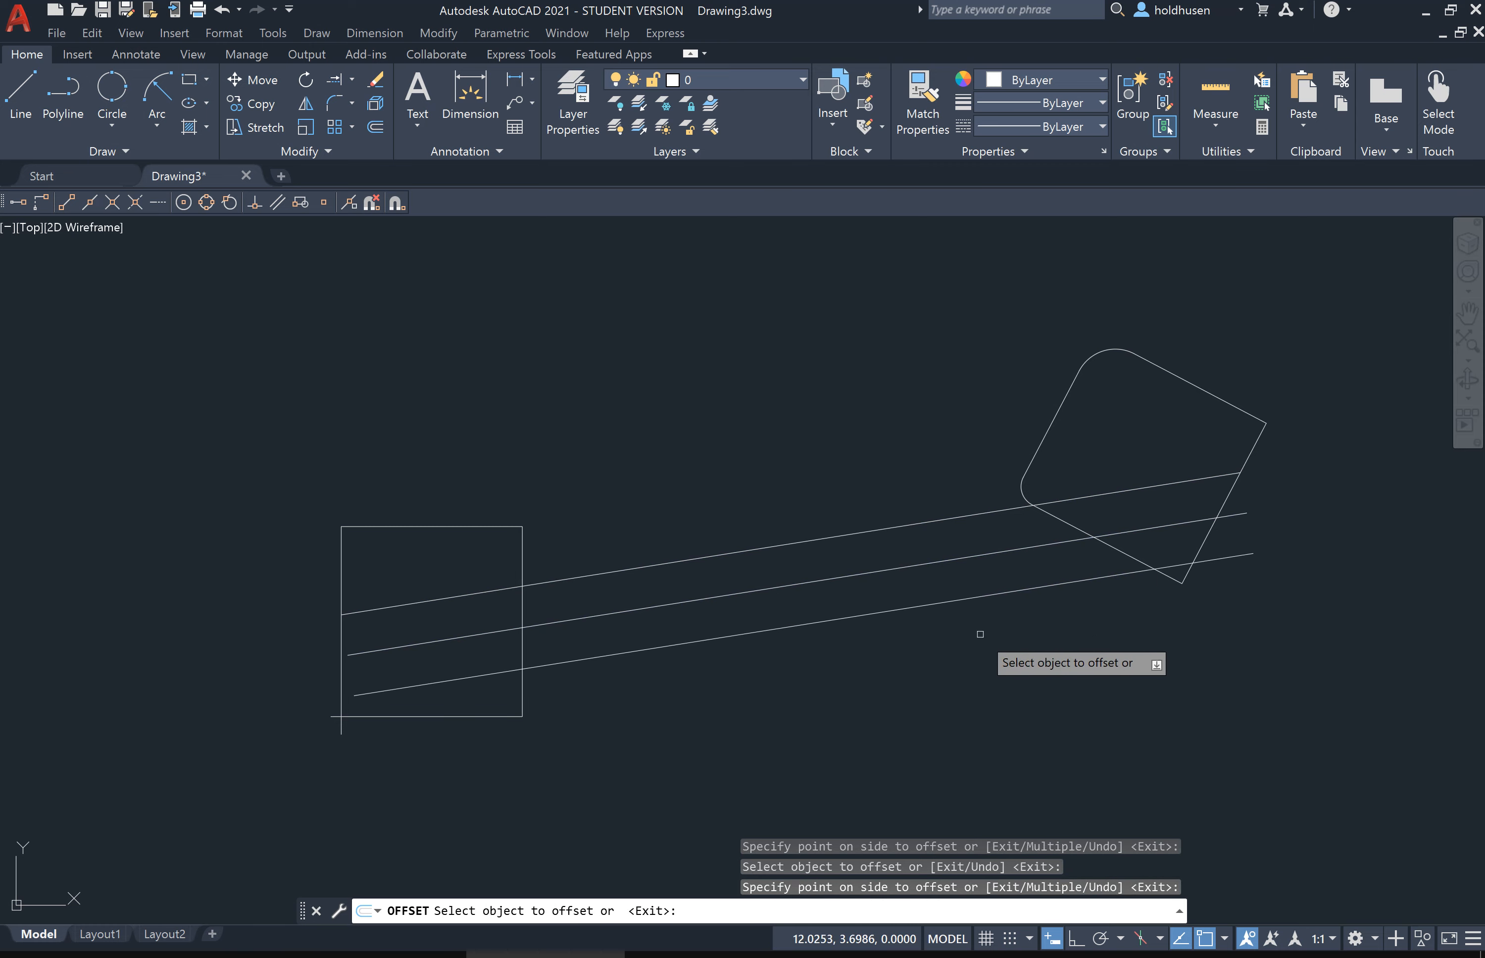
click(953, 600)
click(966, 701)
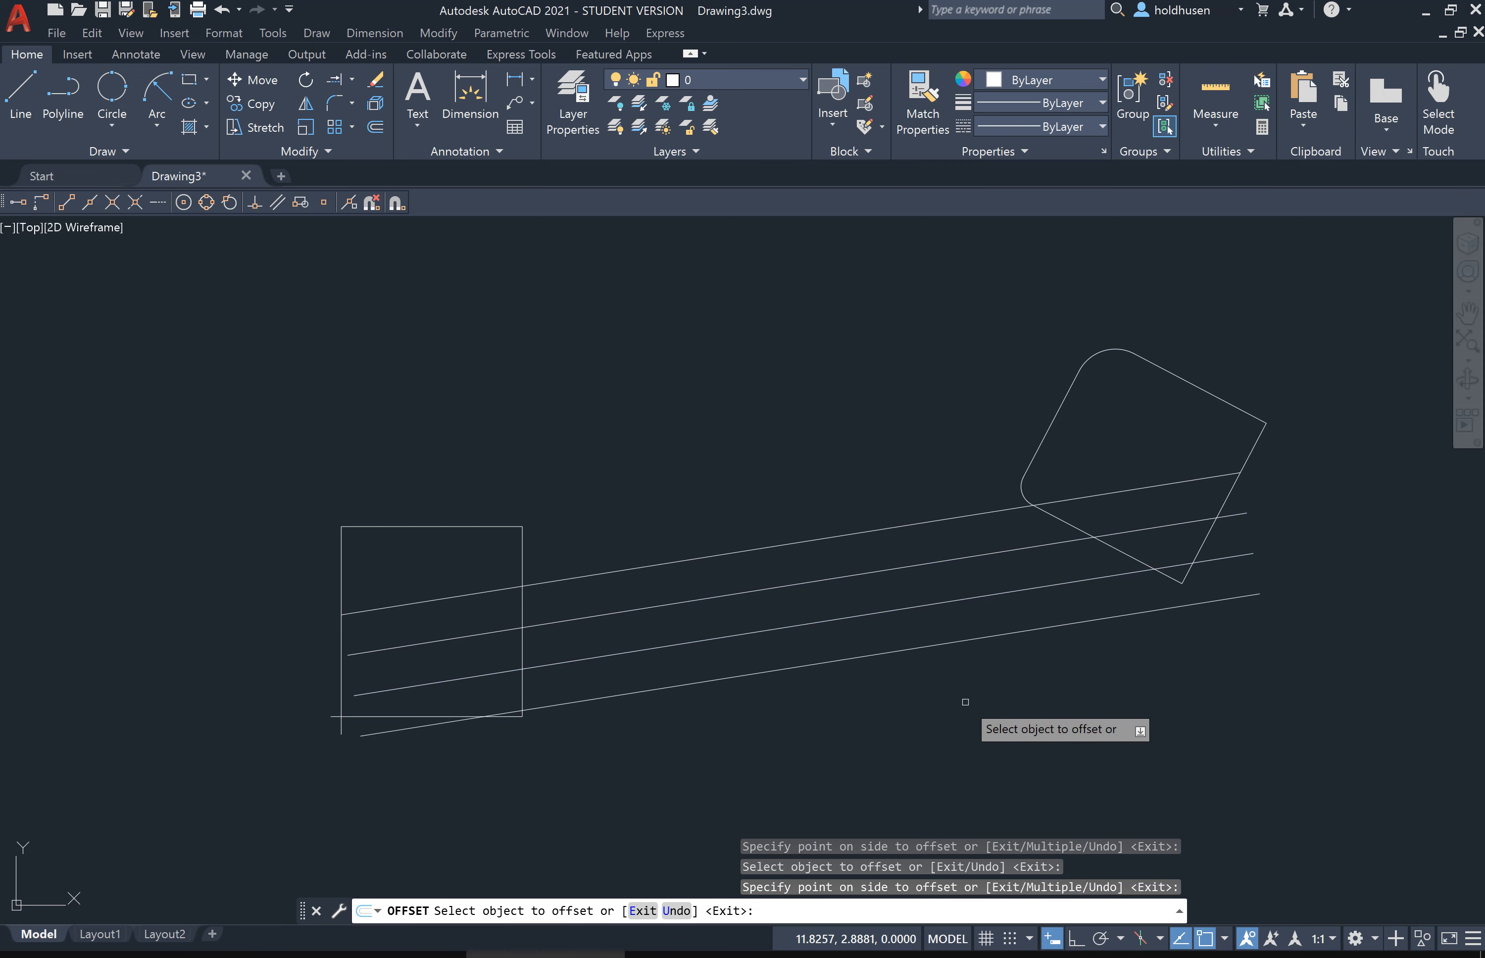
Step: Offset the original sloping line by 0.5 to its upper side and end the Offset command
click(875, 527)
click(857, 466)
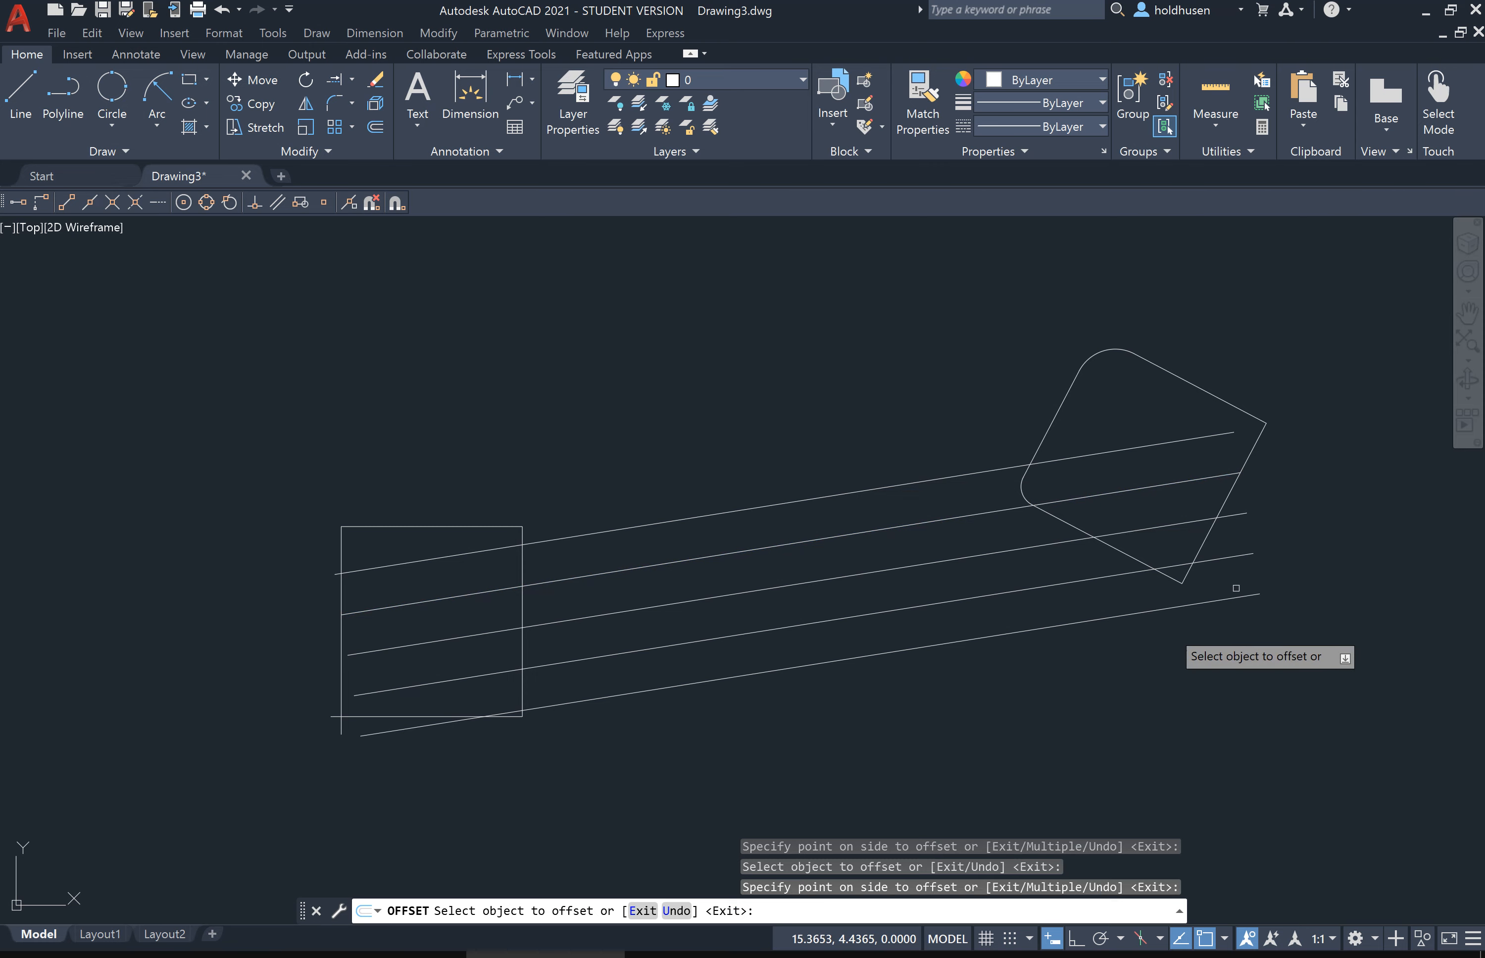
key(Escape)
key(Escape)
key(Escape)
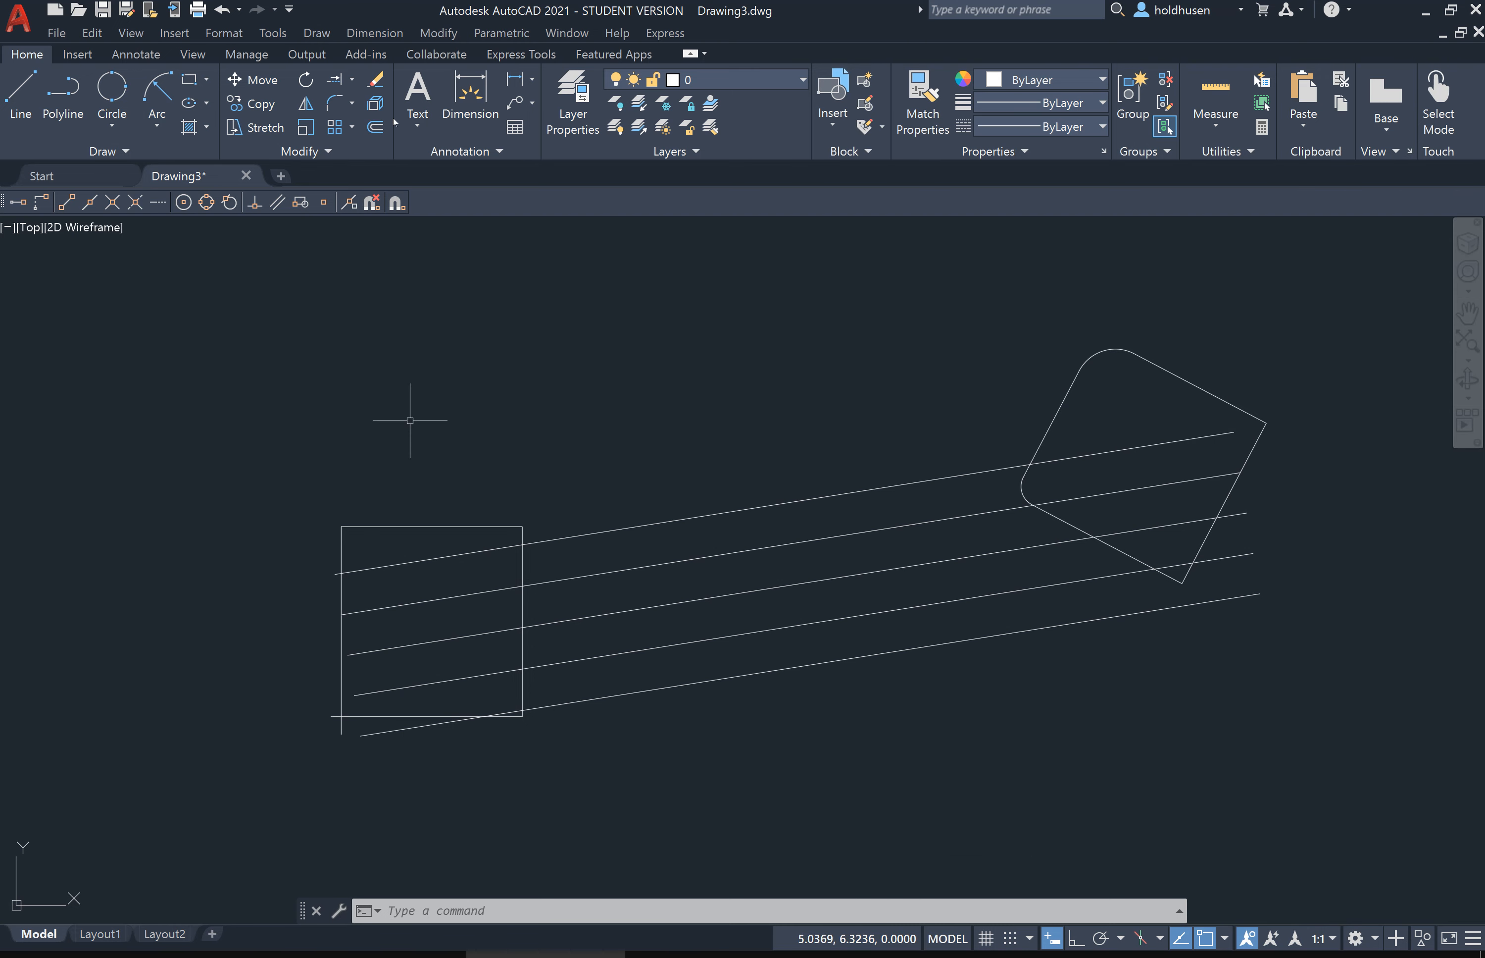
Step: Offset the original square's top line upward by 0.2
click(374, 127)
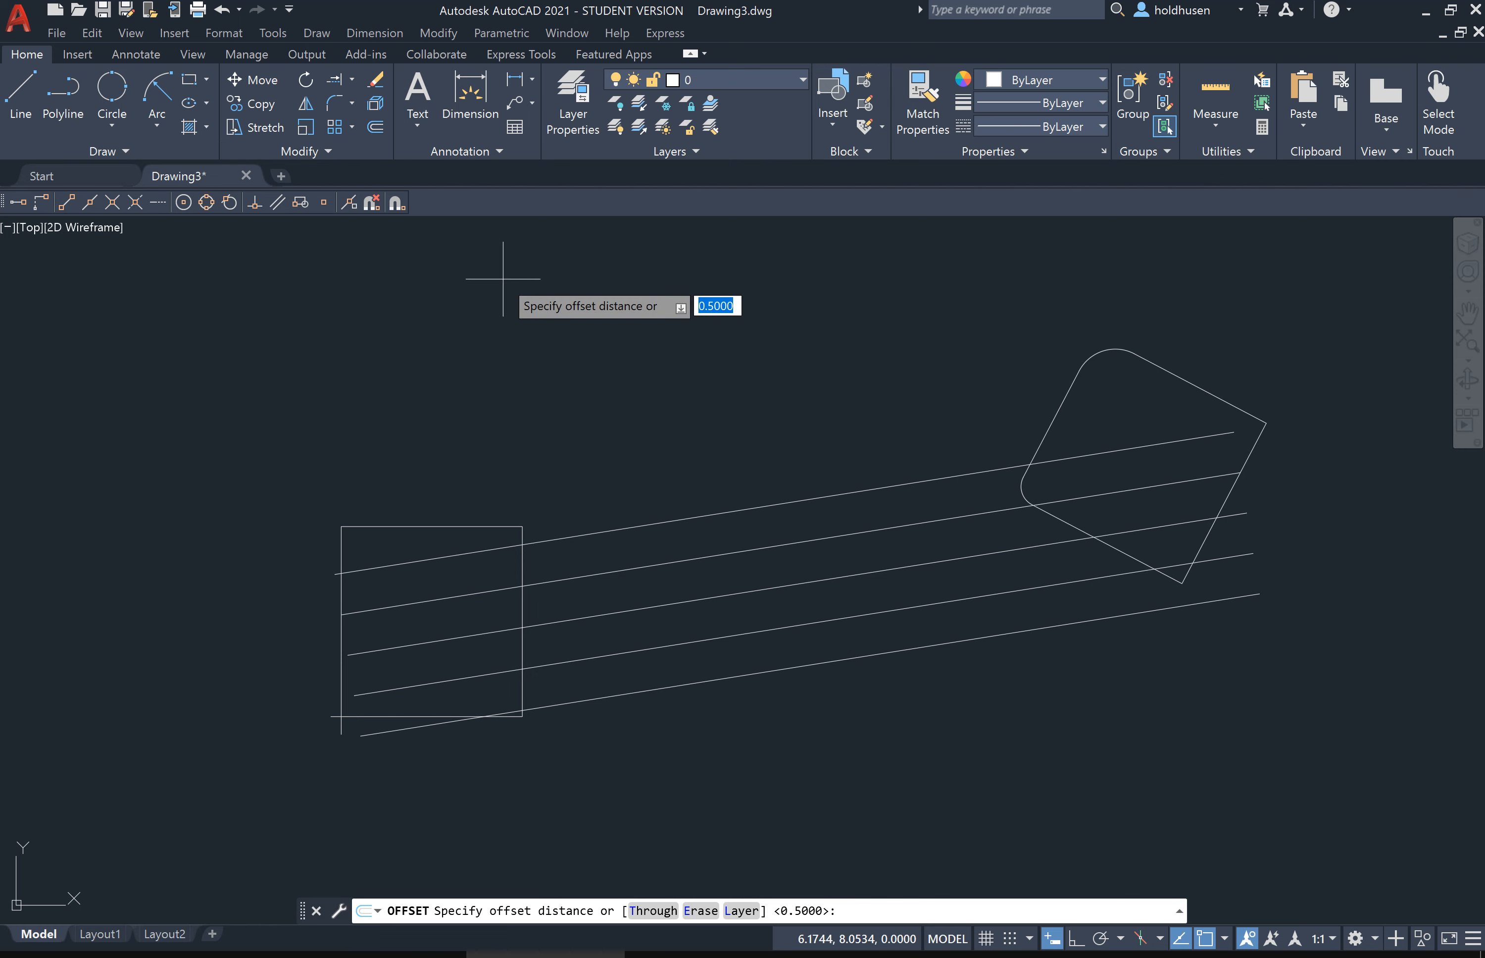
text(.2)
key(Return)
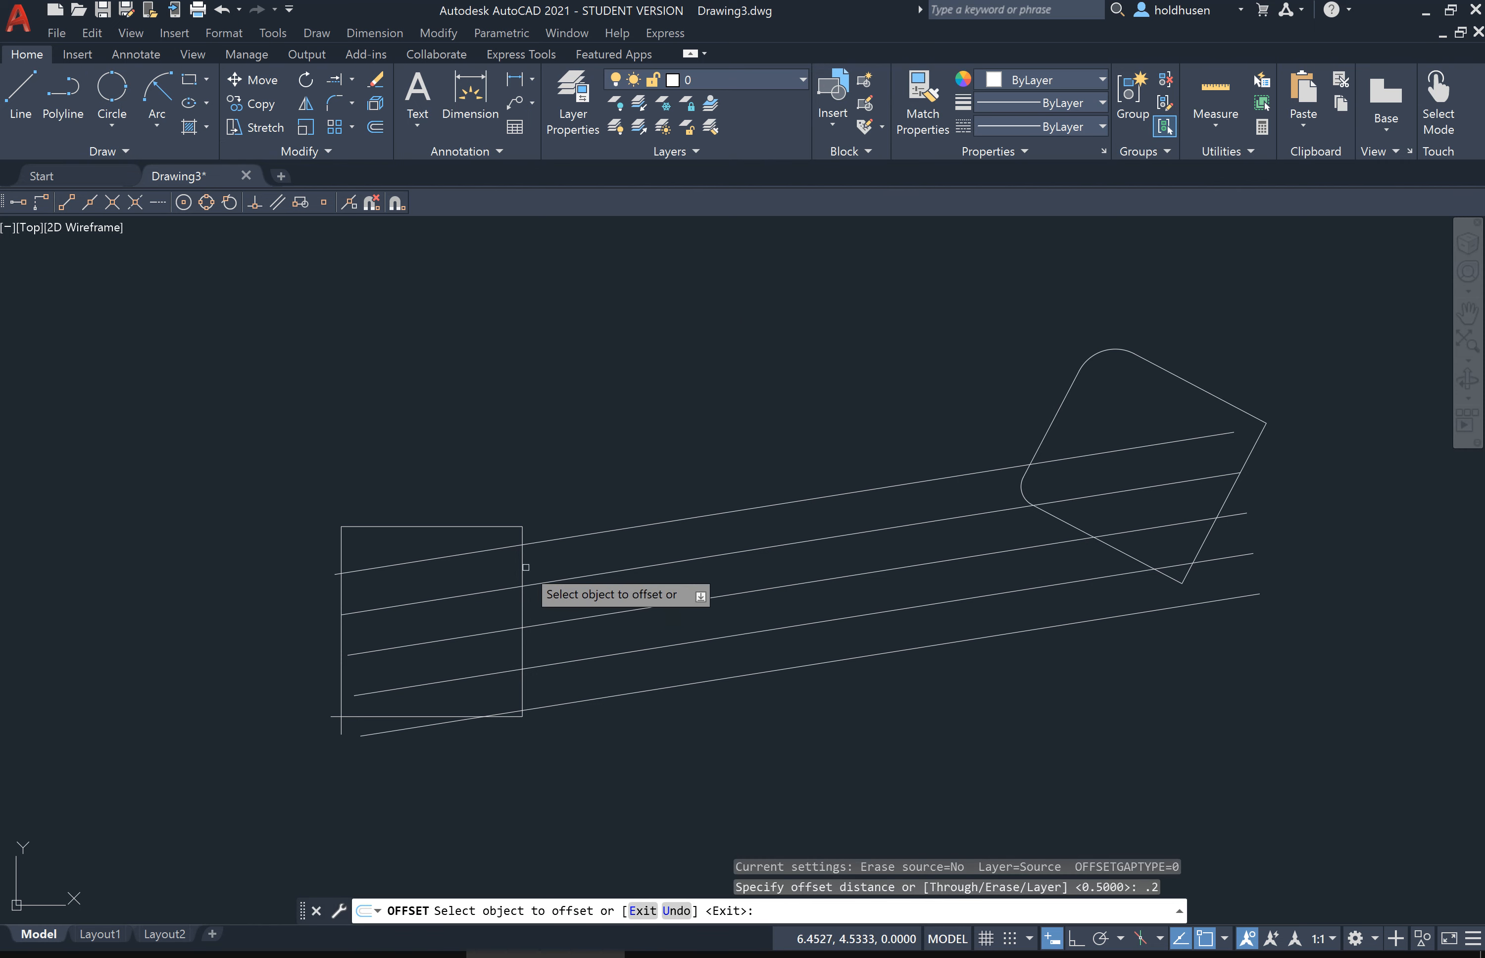
click(482, 527)
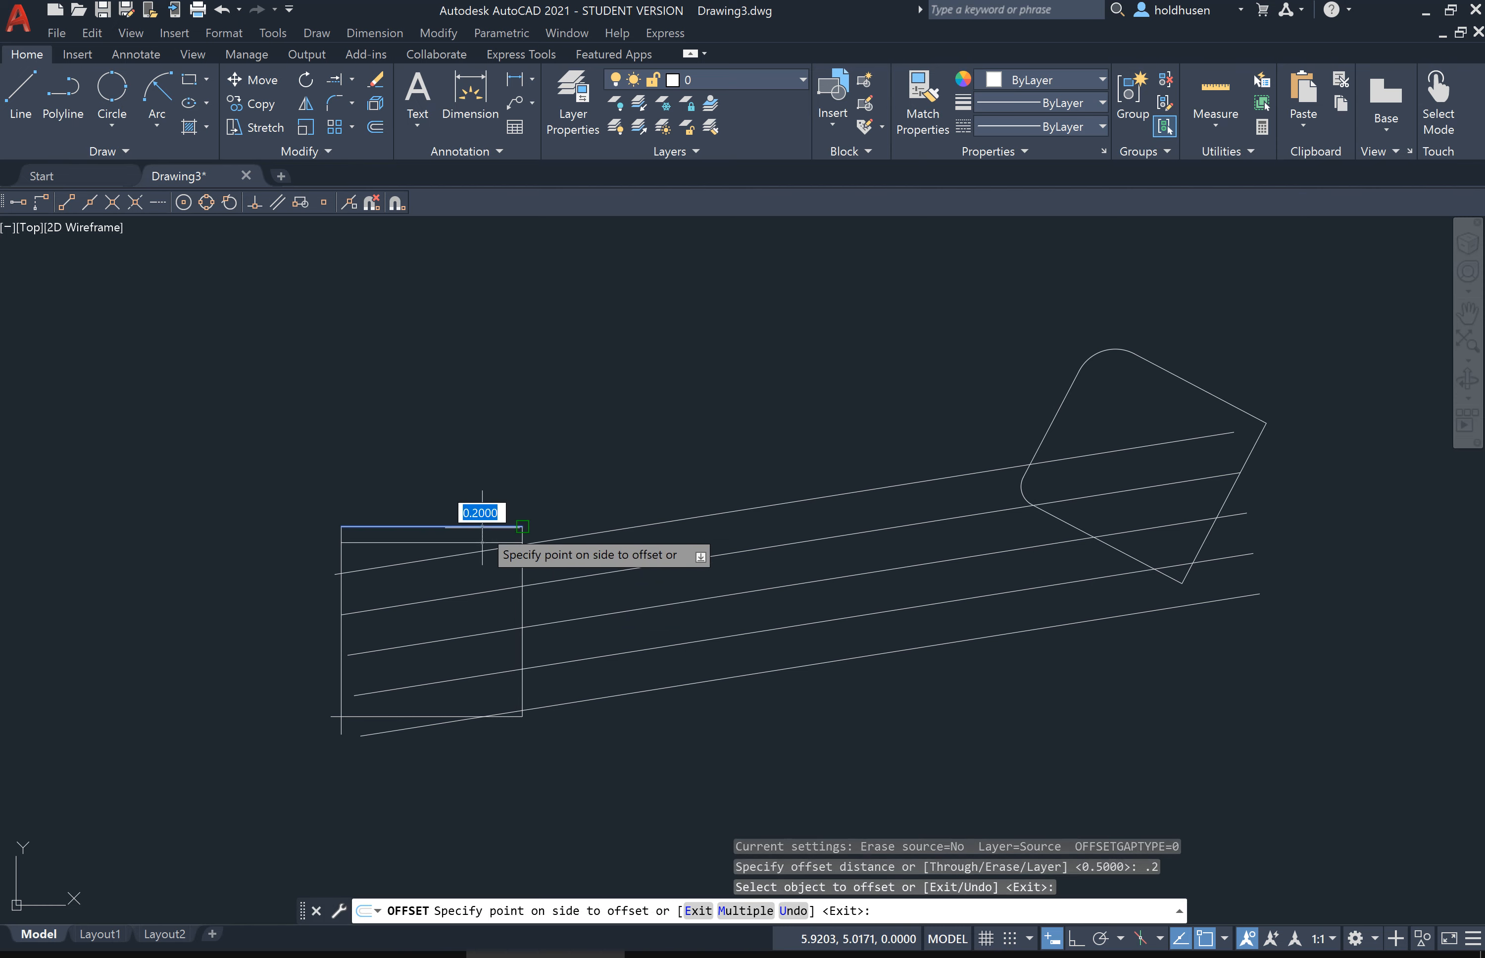
click(476, 498)
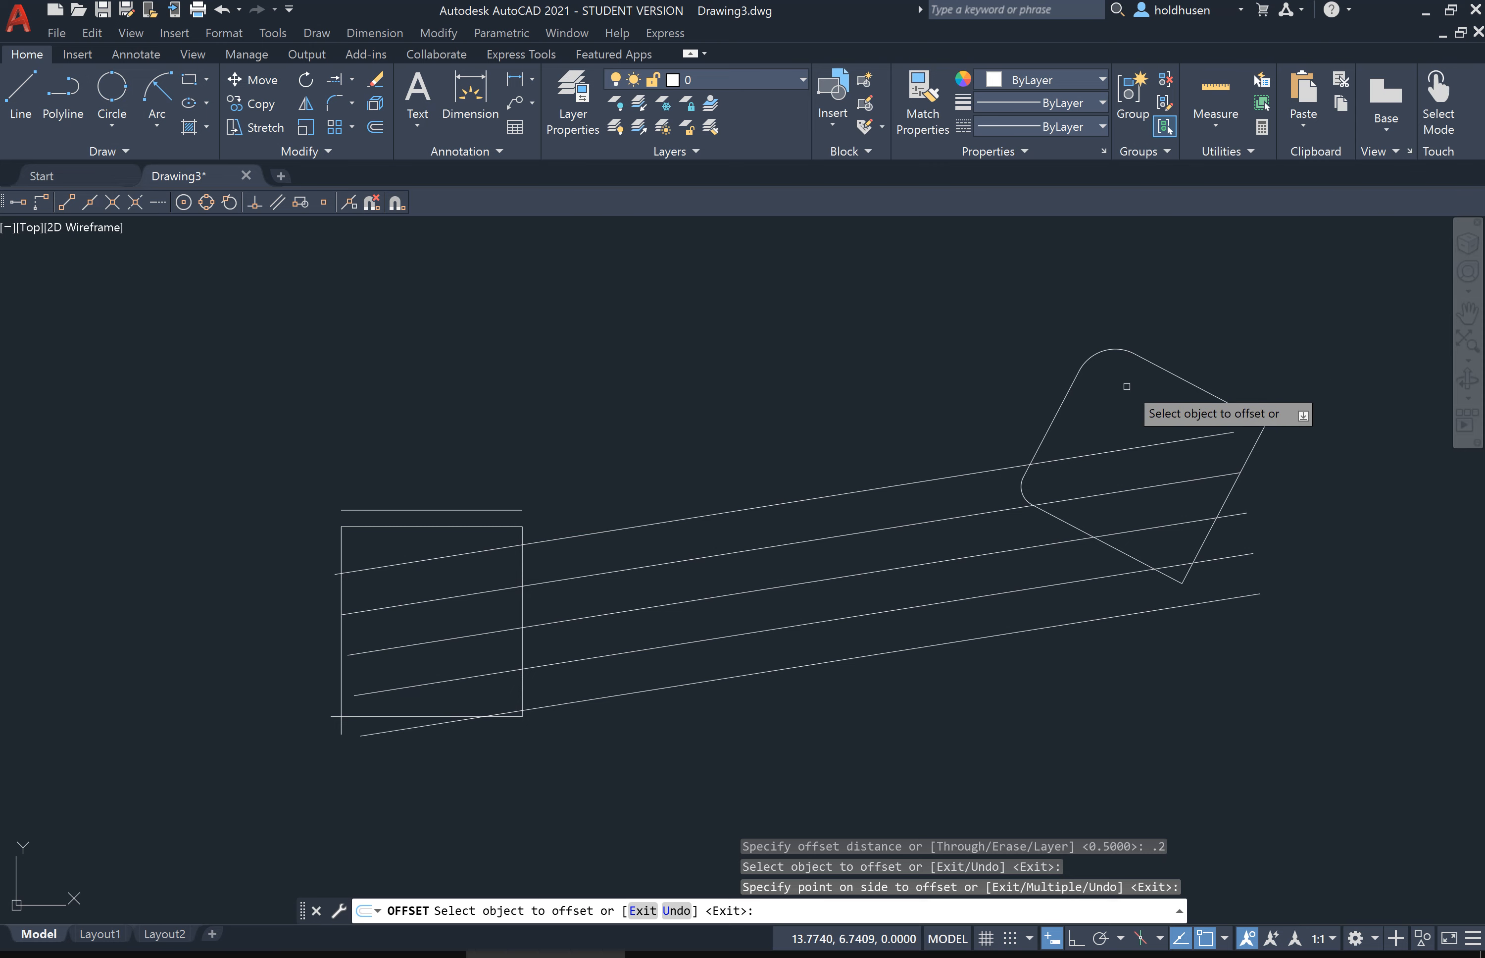
Step: Offset the tilted square's polyline by 0.2 to make two successive outlines outside it and one inside it
click(1162, 370)
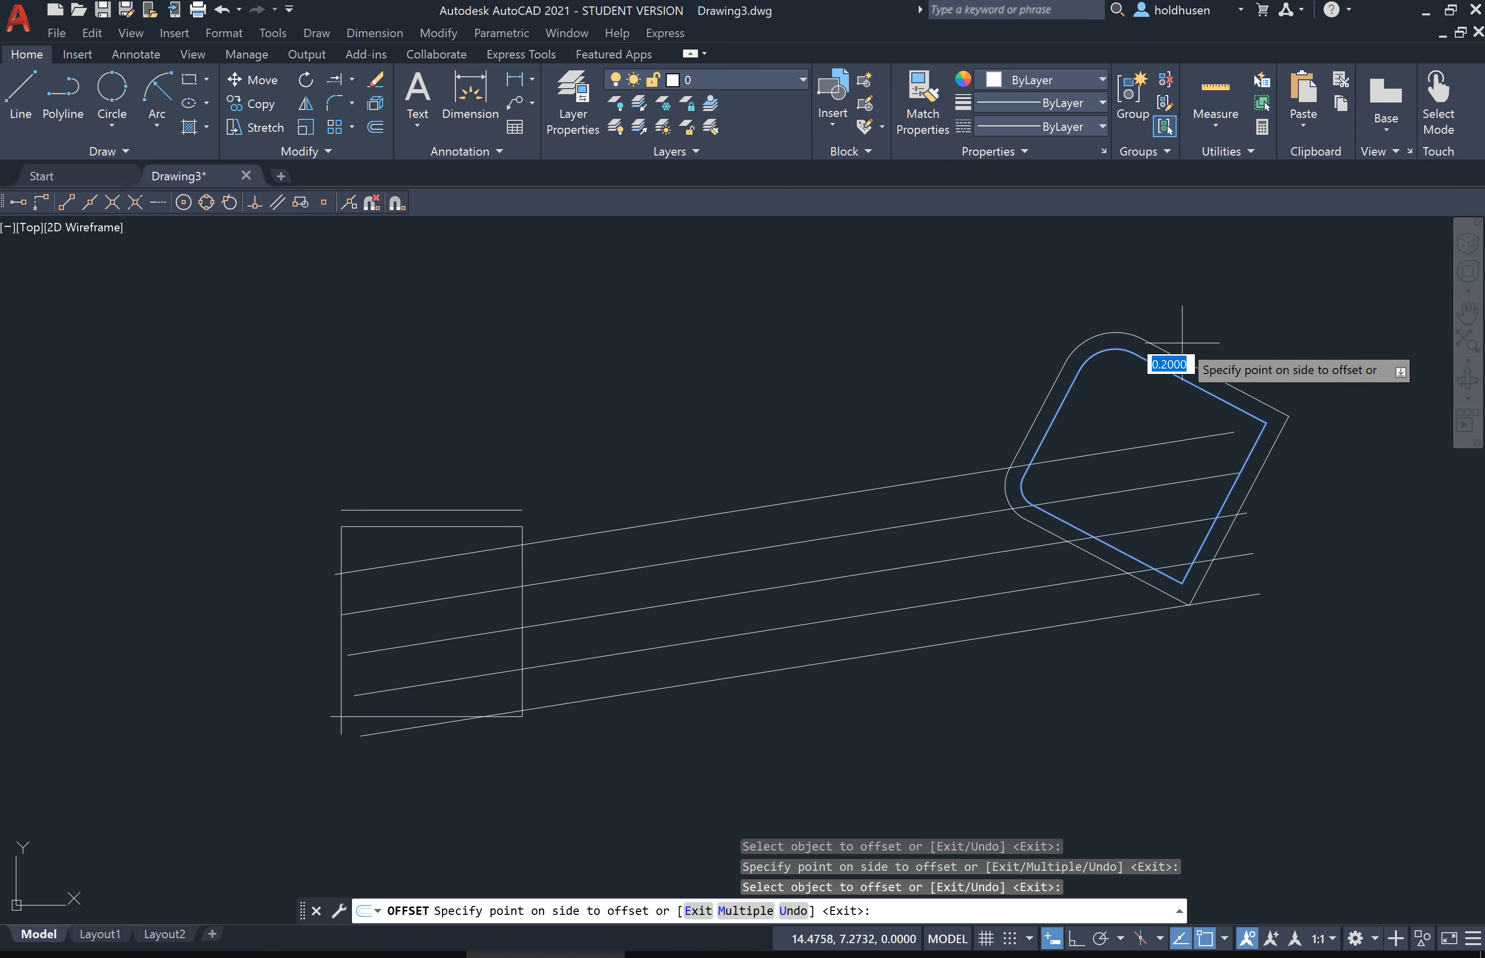
click(1182, 343)
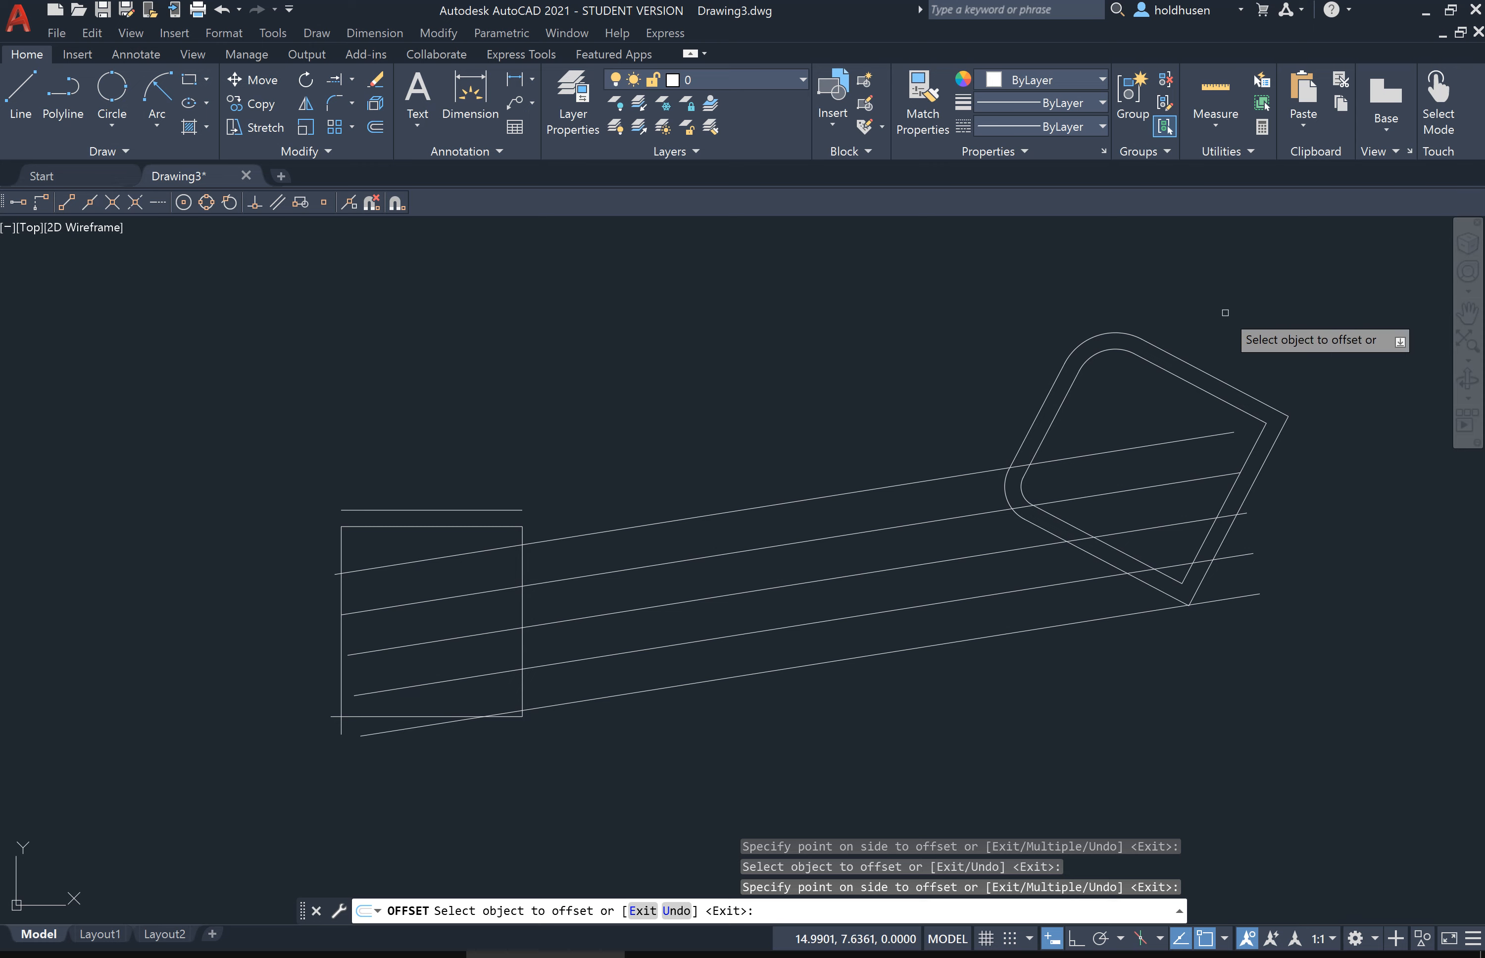
click(1187, 361)
click(1217, 328)
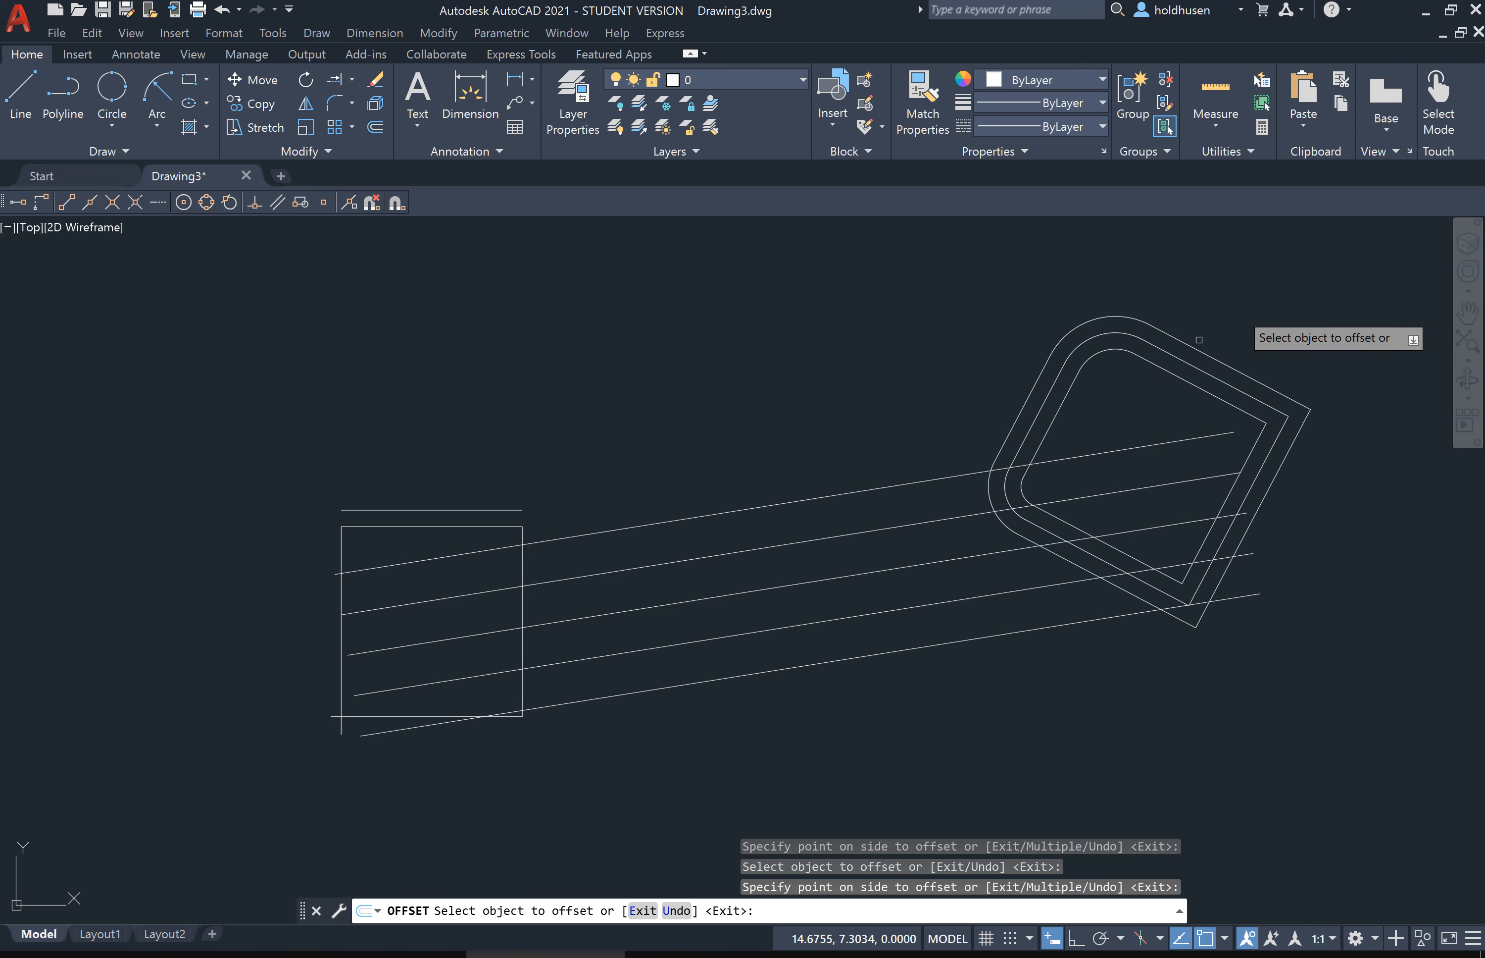
click(1168, 374)
click(1168, 390)
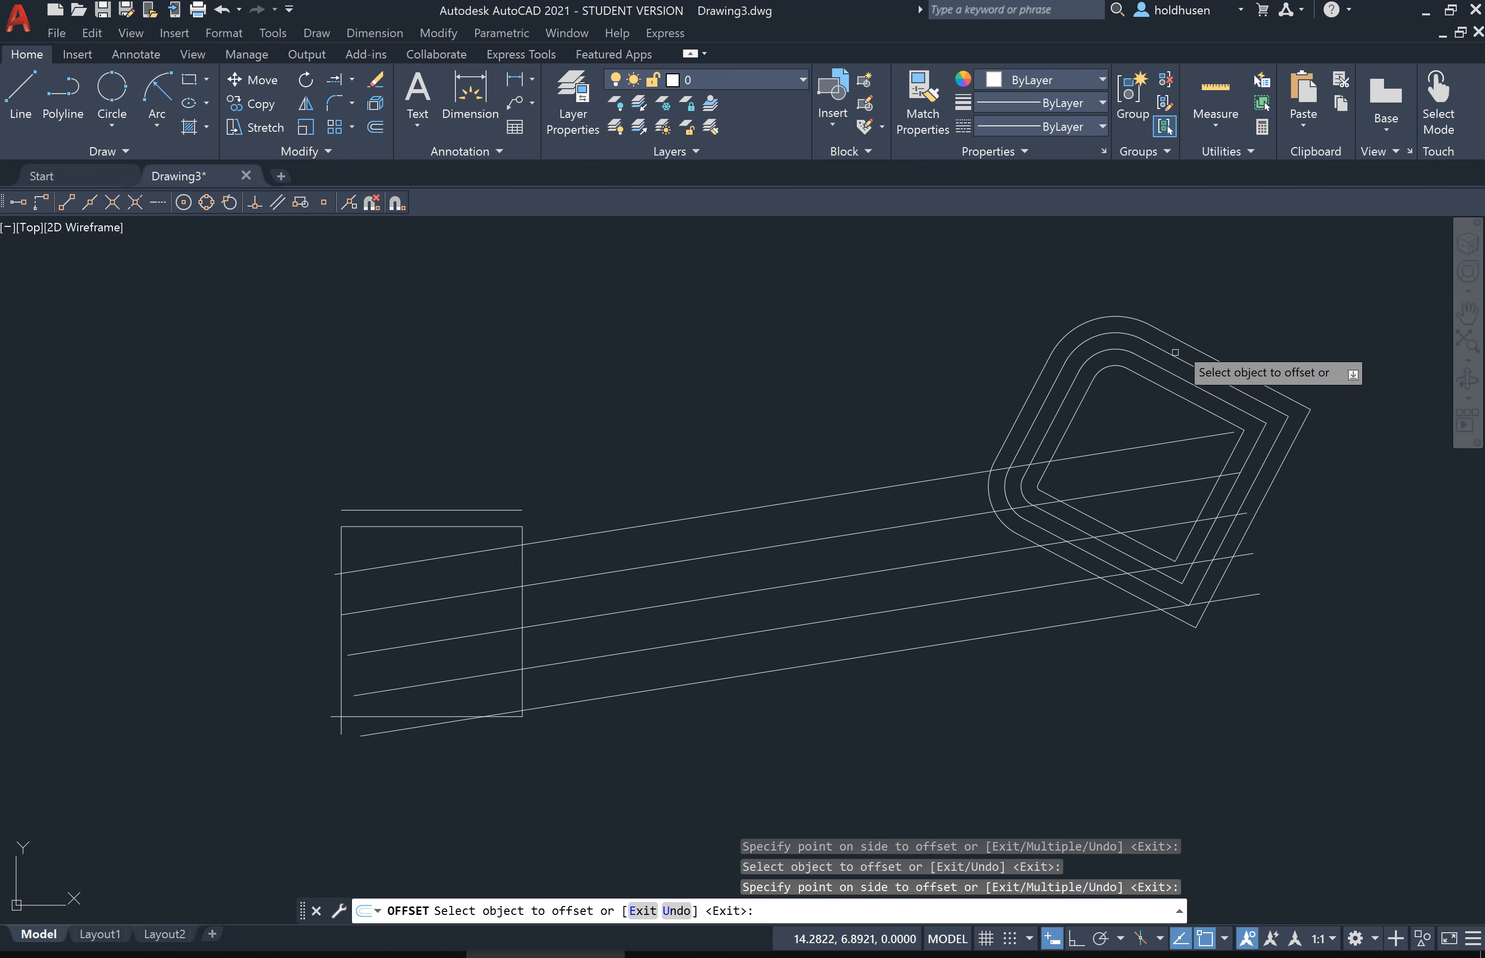